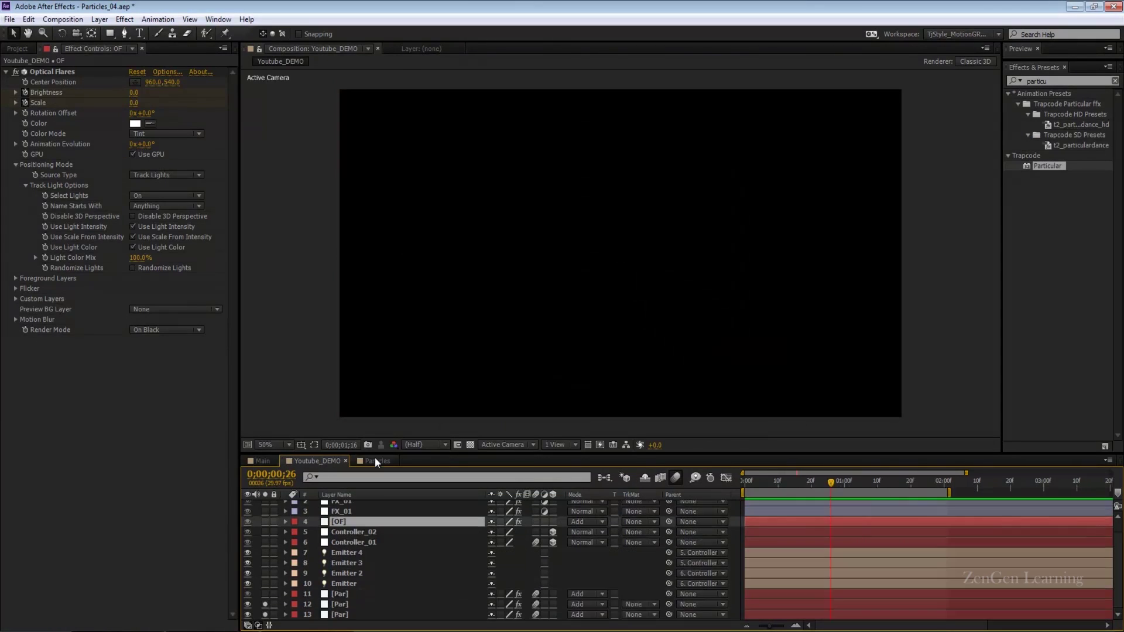
Open the Particles composition, solo the first Par layer with the OF and FX_01 layers, and preview the result
{"action": "left_click", "coordinate": [375, 460]}
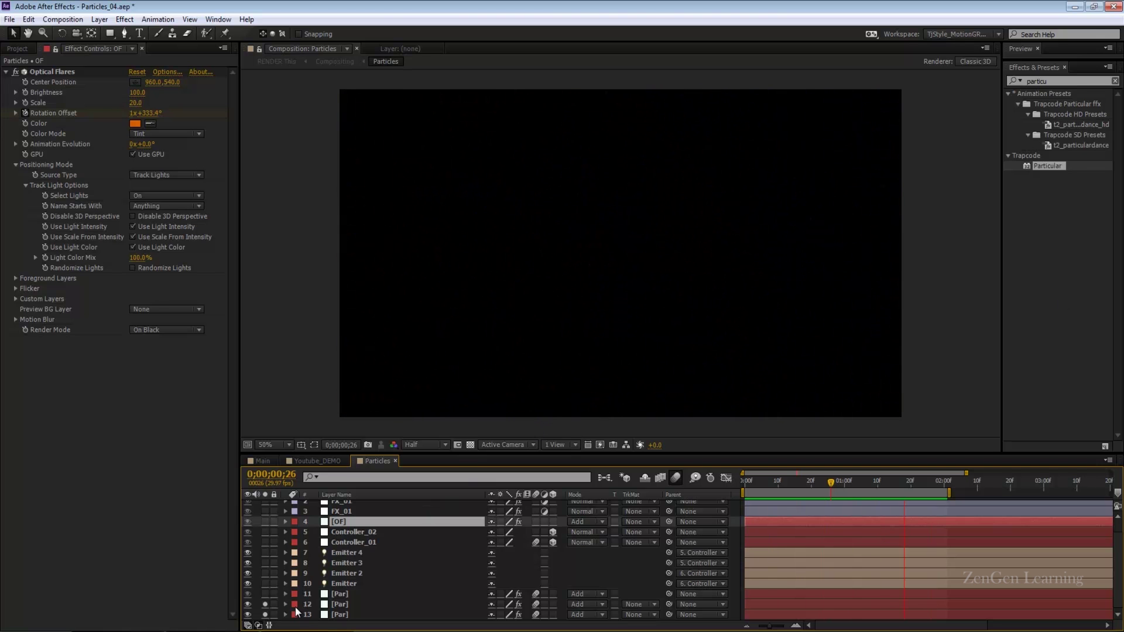
{"action": "left_click", "coordinate": [265, 594], "text": "alt"}
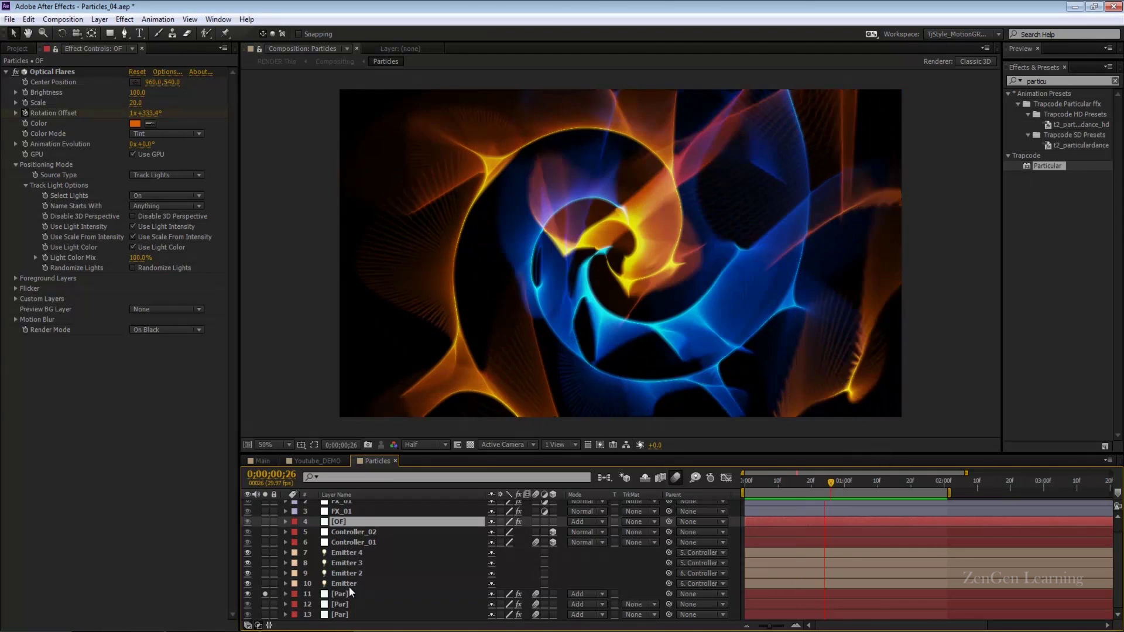
{"action": "left_click", "coordinate": [265, 523]}
{"action": "scroll", "coordinate": [265, 525], "scroll_direction": "up", "scroll_amount": 1}
{"action": "left_click", "coordinate": [264, 517]}
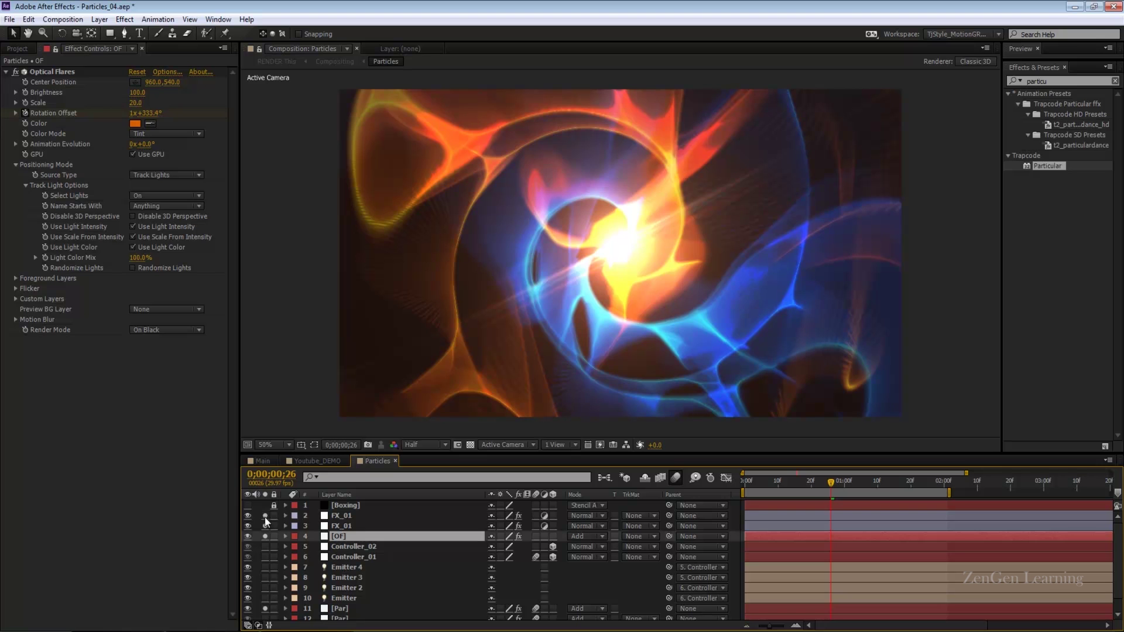
{"action": "key", "text": "space"}
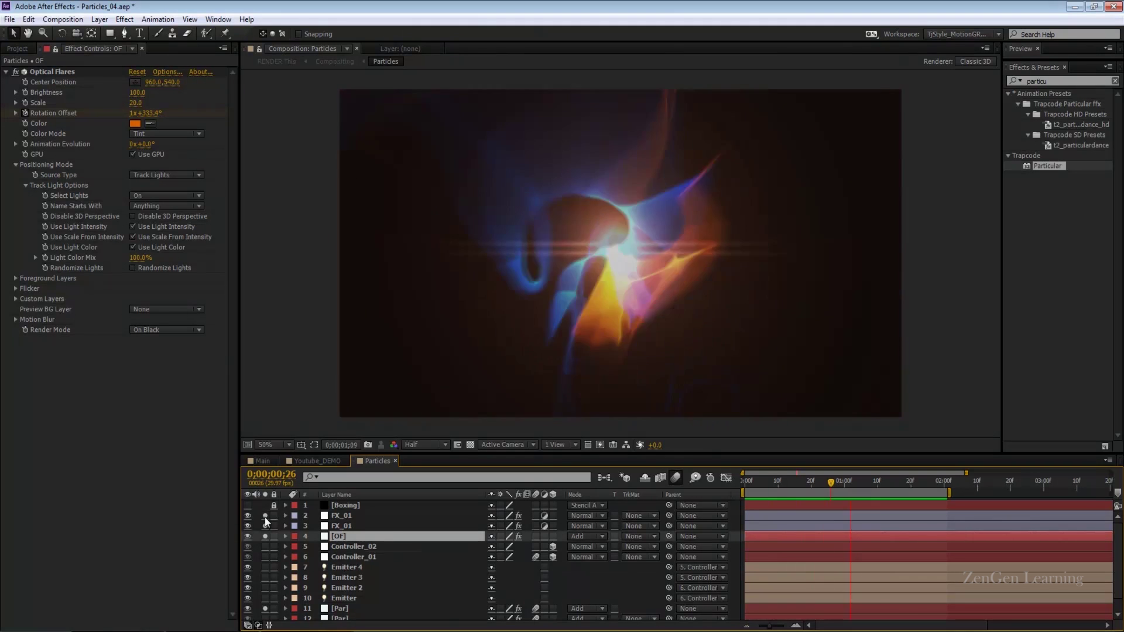
{"action": "key", "text": "space"}
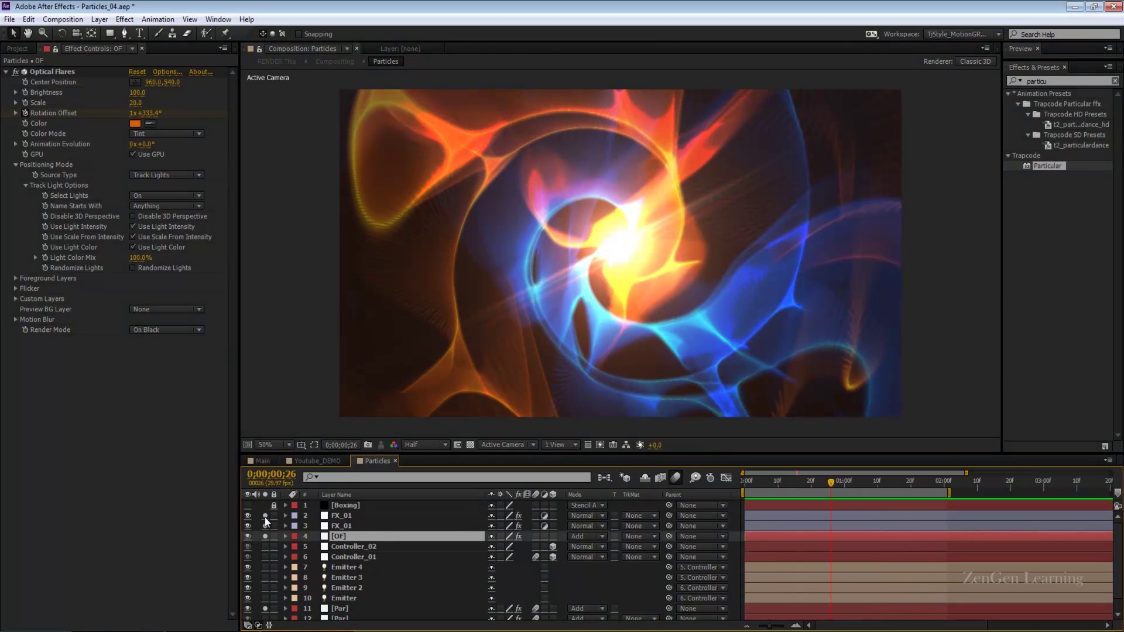
Open the Main composition and add a black 1920 × 1080 px solid layer
{"action": "left_click", "coordinate": [262, 463]}
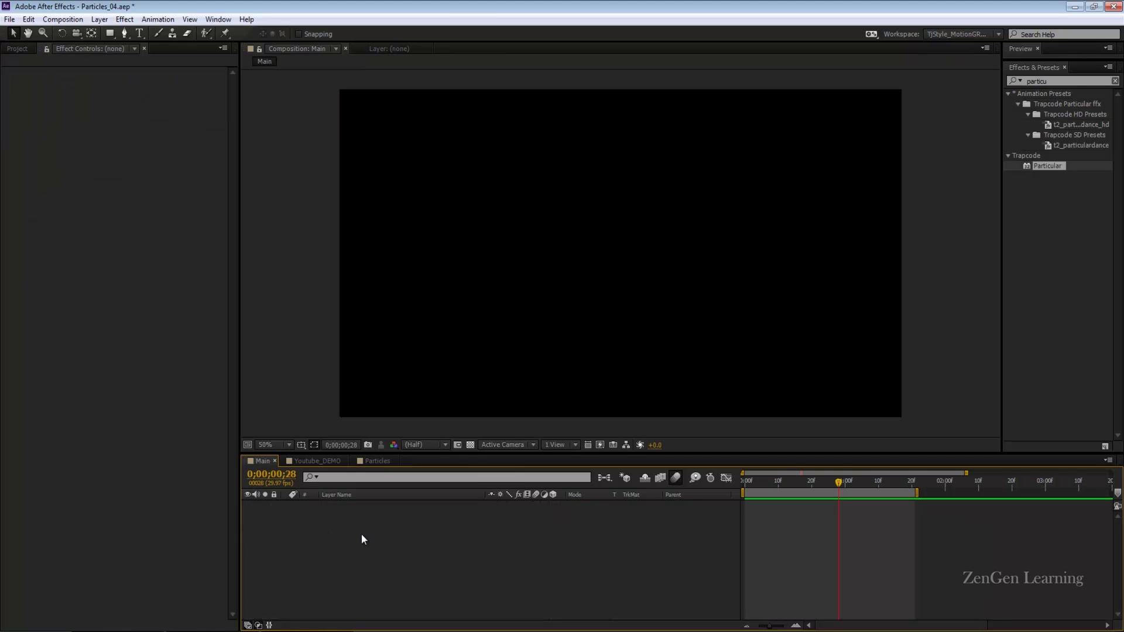
{"action": "right_click", "coordinate": [362, 535]}
{"action": "mouse_move", "coordinate": [492, 412]}
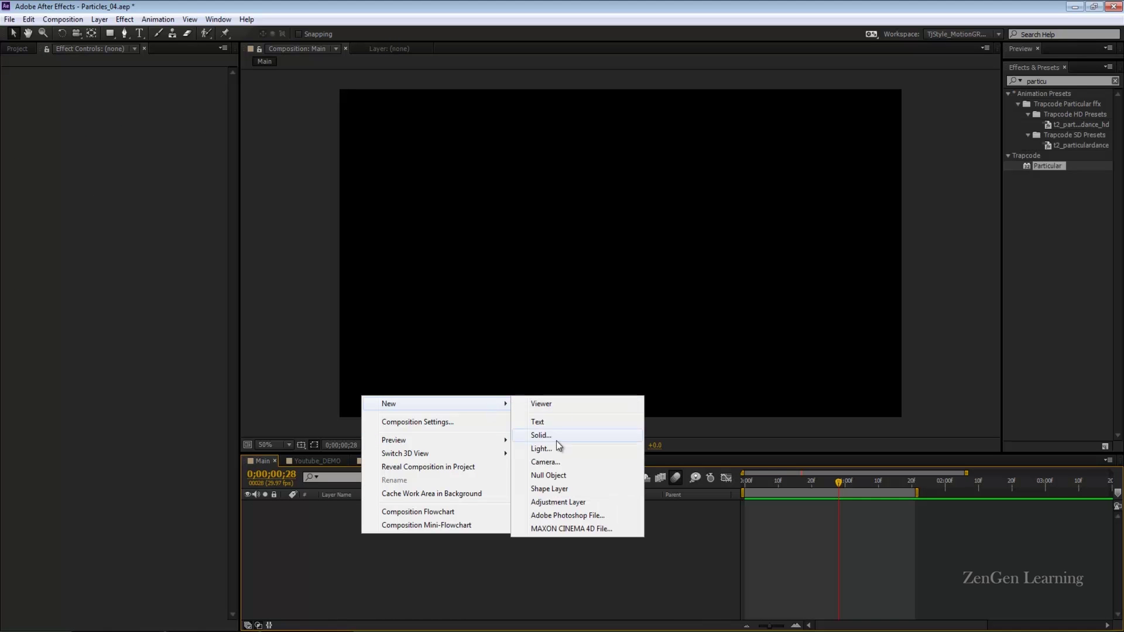
{"action": "left_click", "coordinate": [551, 438]}
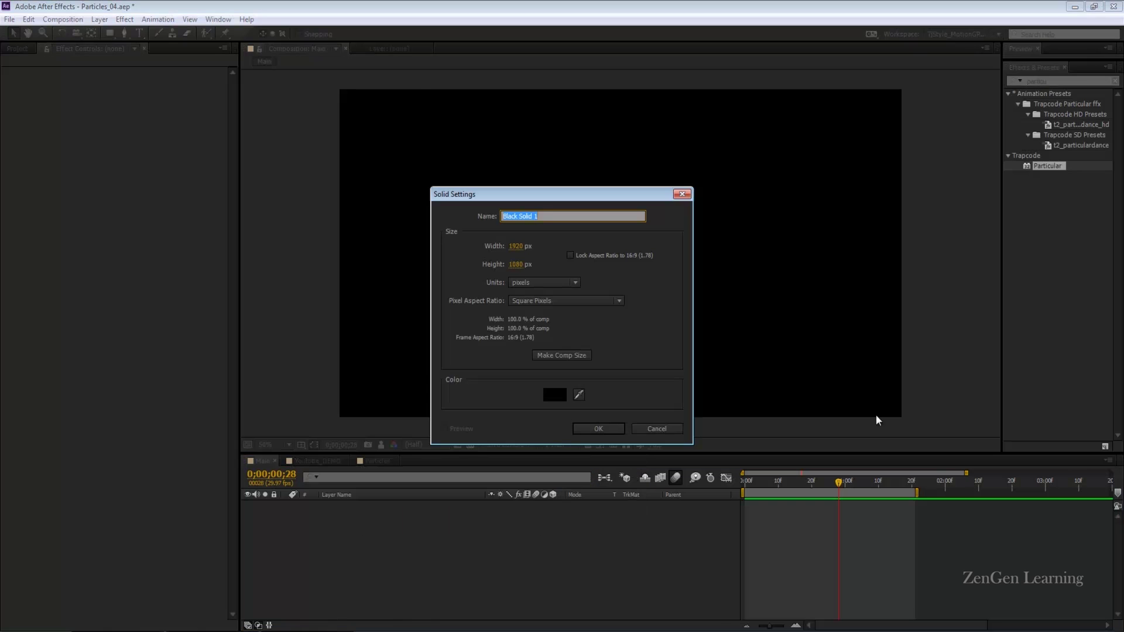
{"action": "left_click", "coordinate": [614, 432]}
Apply Trapcode Particular to the black solid and rename the layer Par
{"action": "left_click_drag", "start_coordinate": [1043, 168], "coordinate": [673, 309]}
{"action": "left_click", "coordinate": [376, 507]}
{"action": "key", "text": "Return"}
{"action": "type", "text": "Pas"}
{"action": "key", "text": "Return"}
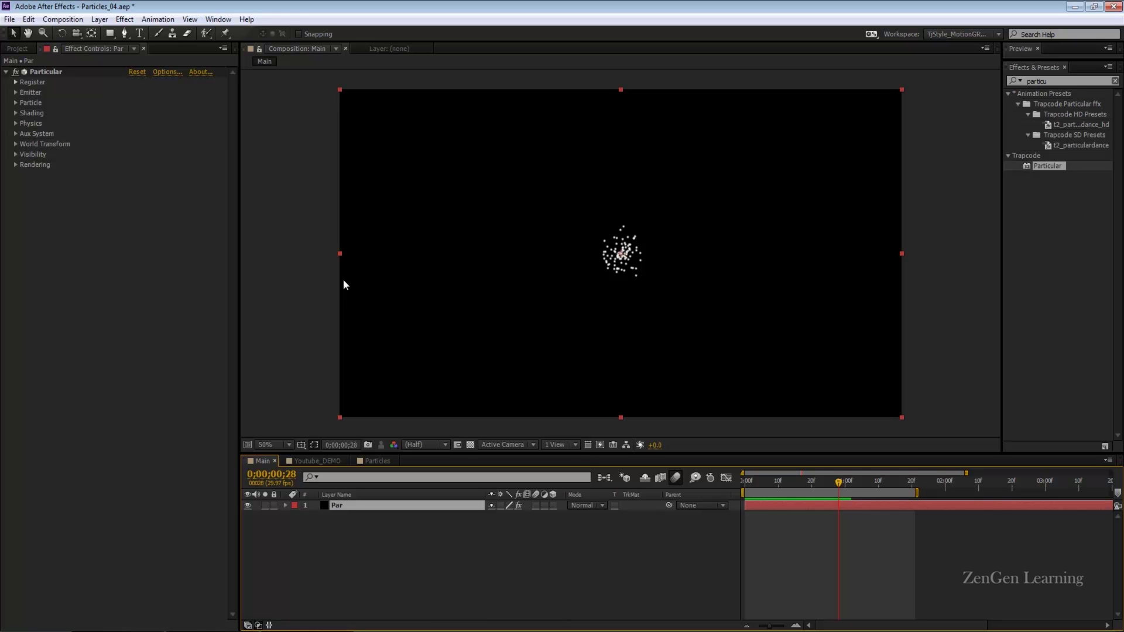
Hide the Par layer and create a blue point light named Emitter with 100% intensity and no falloff
{"action": "left_click", "coordinate": [367, 539]}
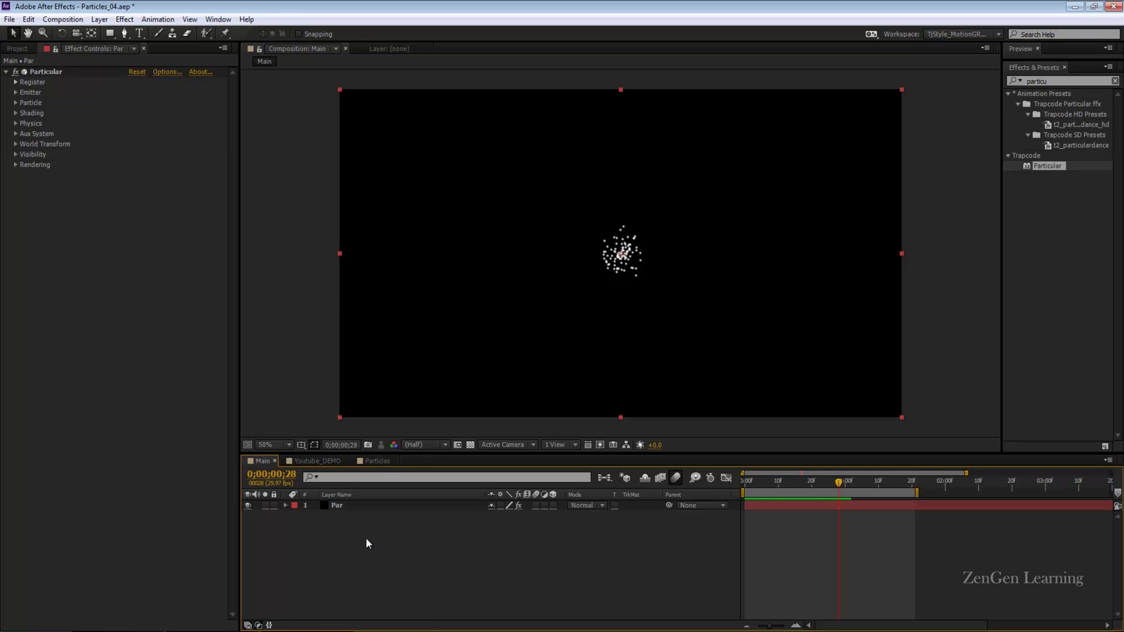
{"action": "left_click", "coordinate": [248, 506]}
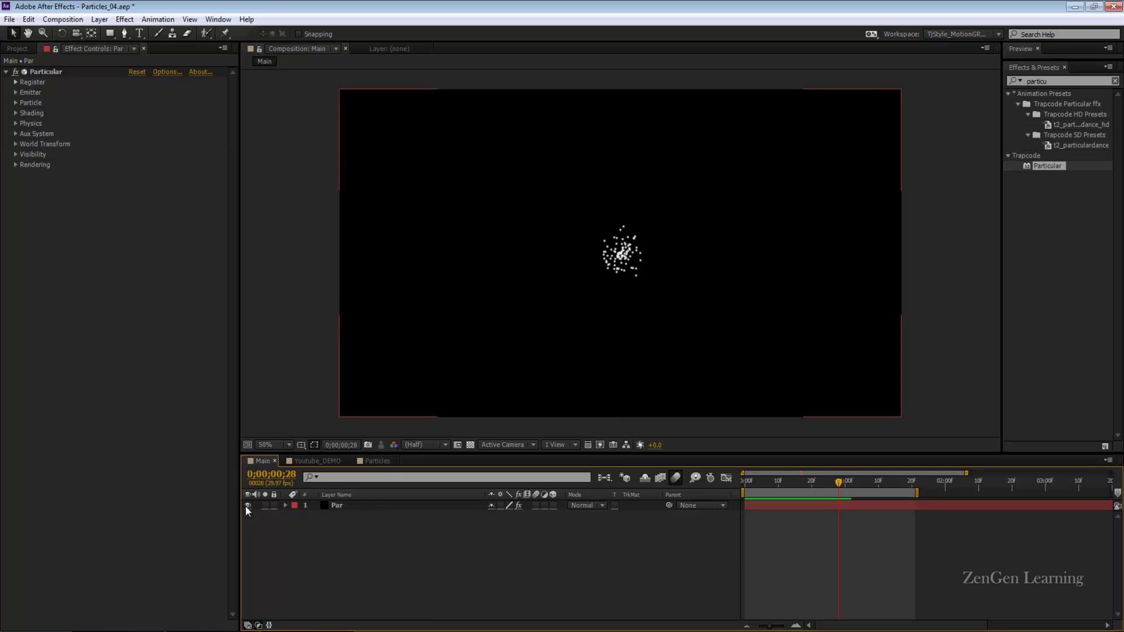
{"action": "right_click", "coordinate": [339, 559]}
{"action": "mouse_move", "coordinate": [472, 424]}
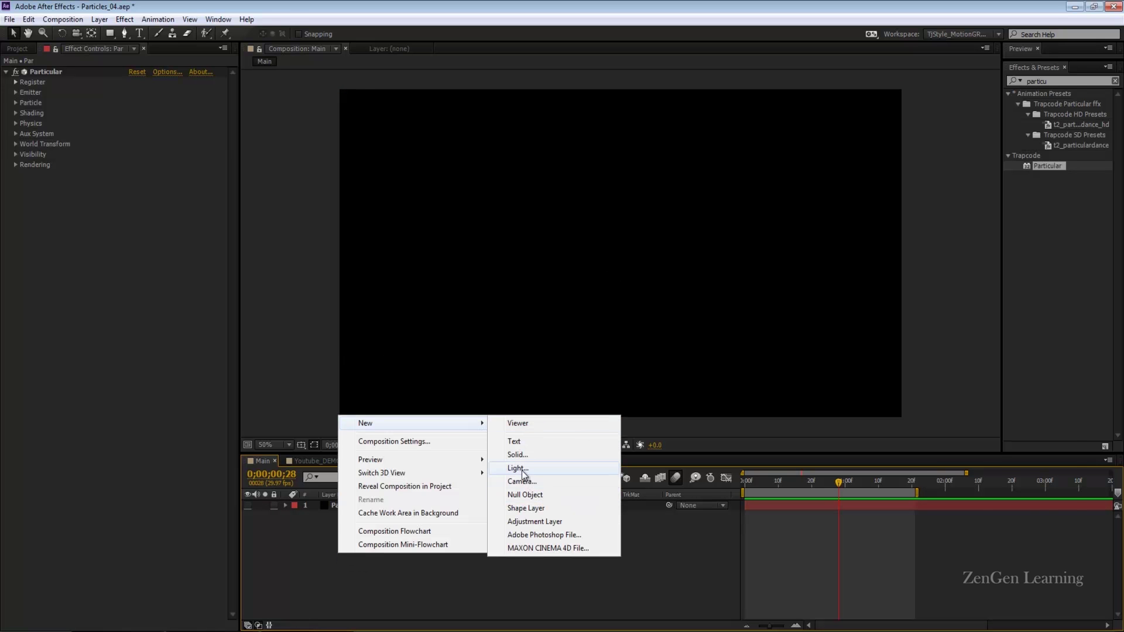
{"action": "left_click", "coordinate": [518, 468]}
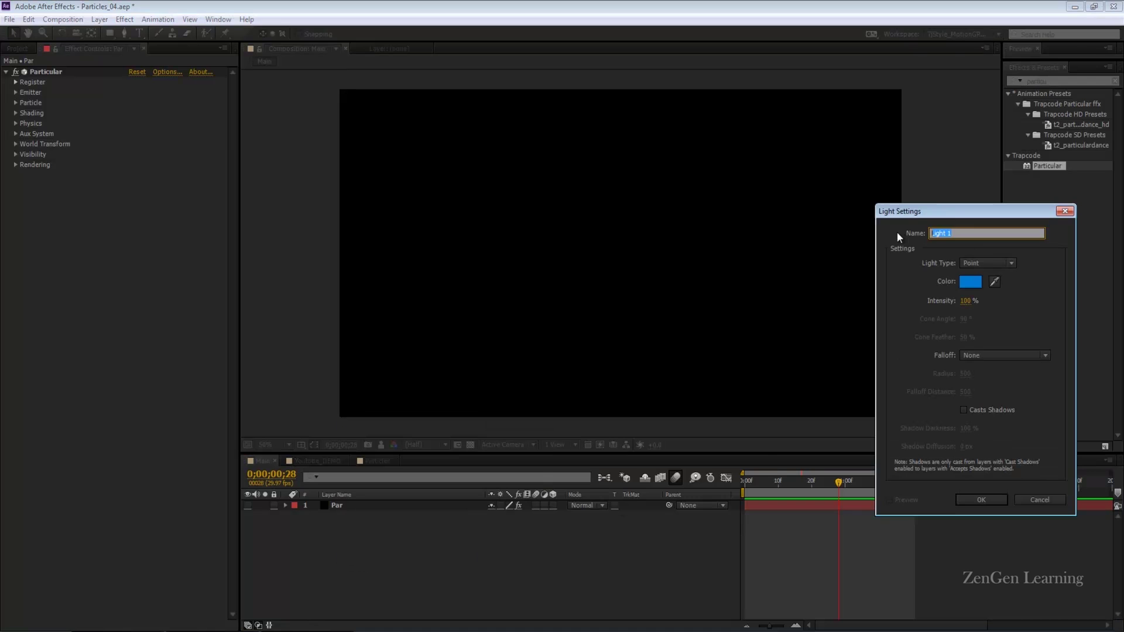
{"action": "type", "text": "Emitter"}
{"action": "left_click", "coordinate": [965, 265]}
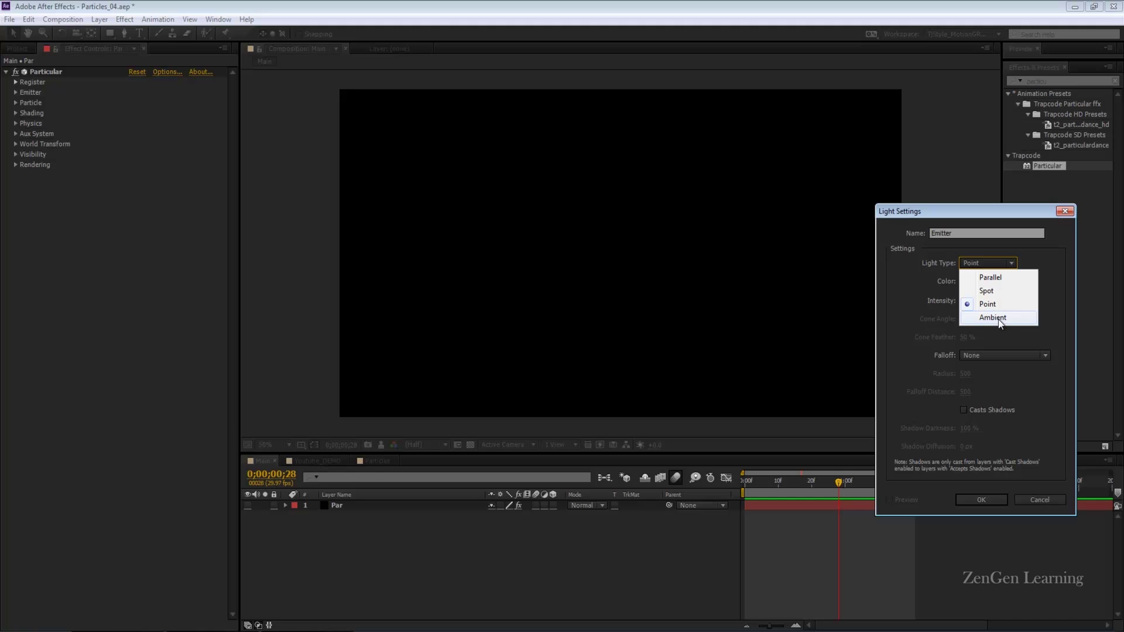
{"action": "left_click", "coordinate": [992, 305]}
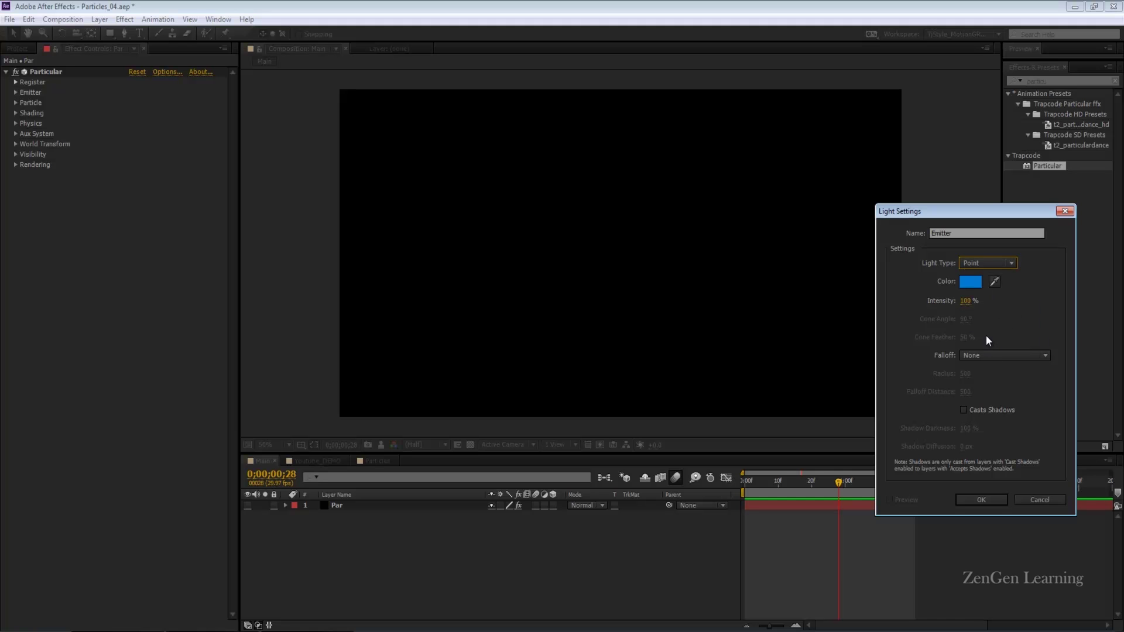
{"action": "left_click", "coordinate": [975, 282]}
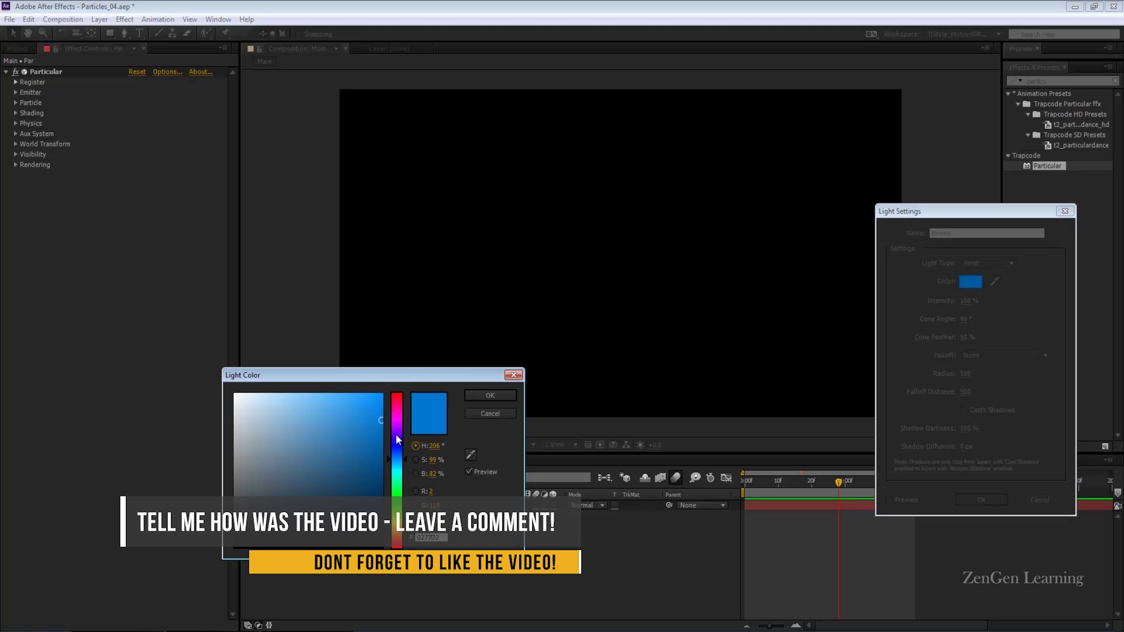
{"action": "left_click", "coordinate": [494, 394]}
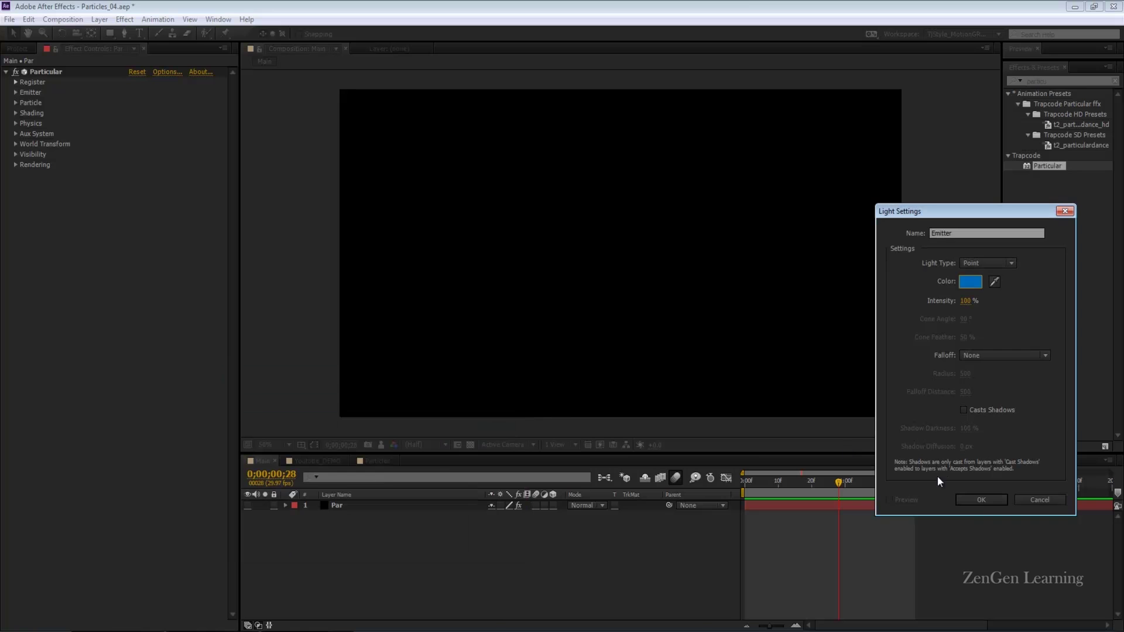
{"action": "left_click", "coordinate": [980, 500]}
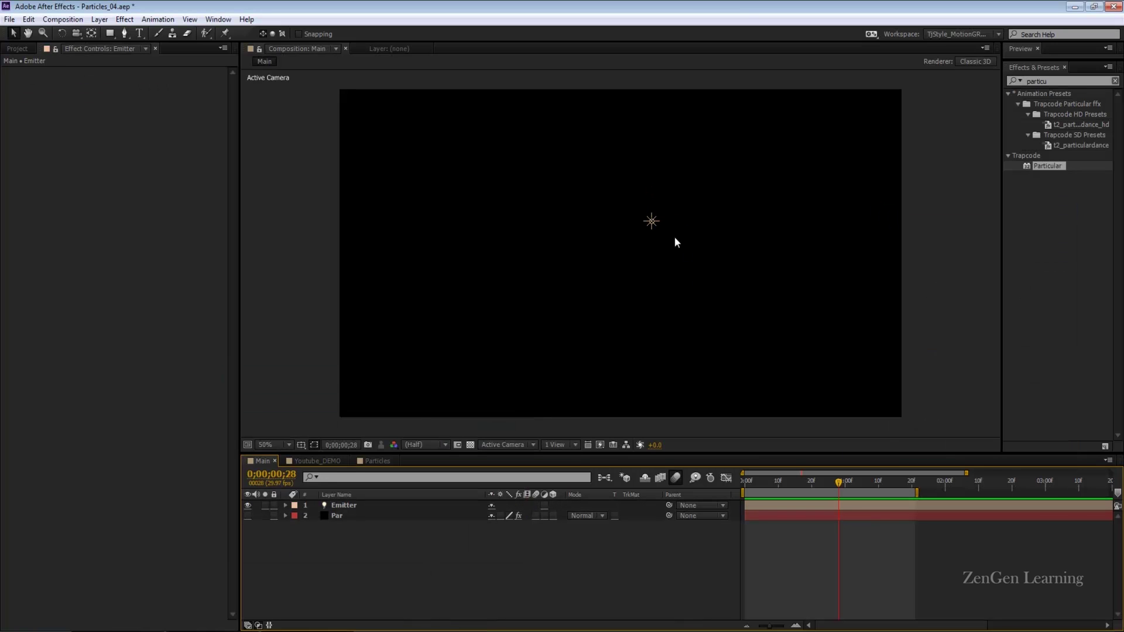
Position the Emitter light in the left half of the frame and place a duplicate level with it in the right half
{"action": "left_click", "coordinate": [349, 507]}
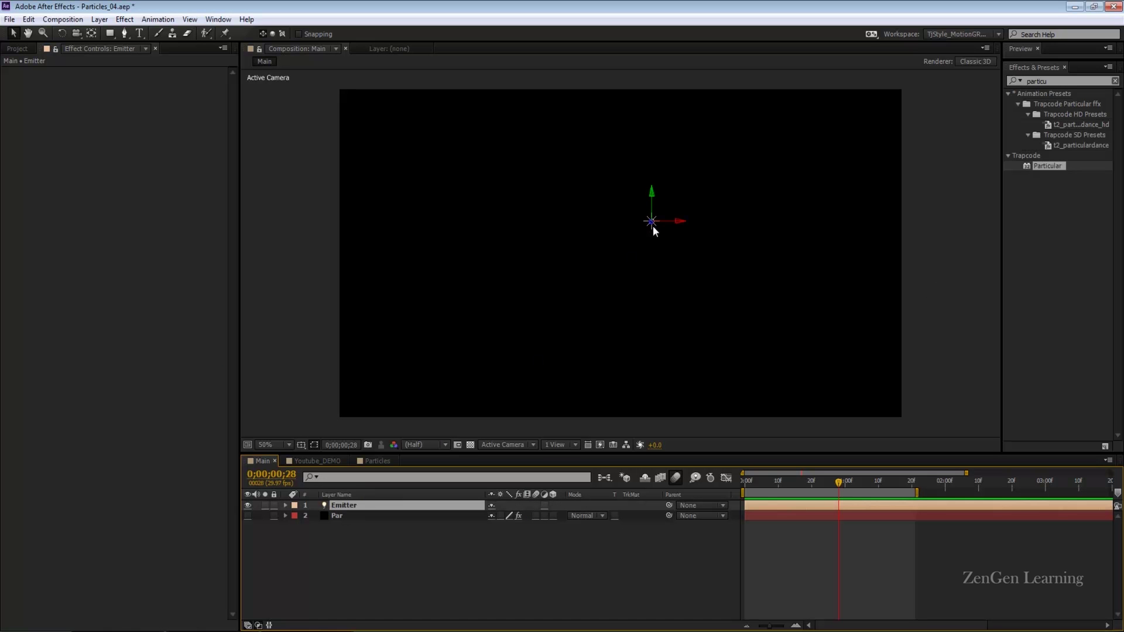
{"action": "left_click_drag", "start_coordinate": [653, 227], "coordinate": [766, 253]}
{"action": "key", "text": "ctrl+d"}
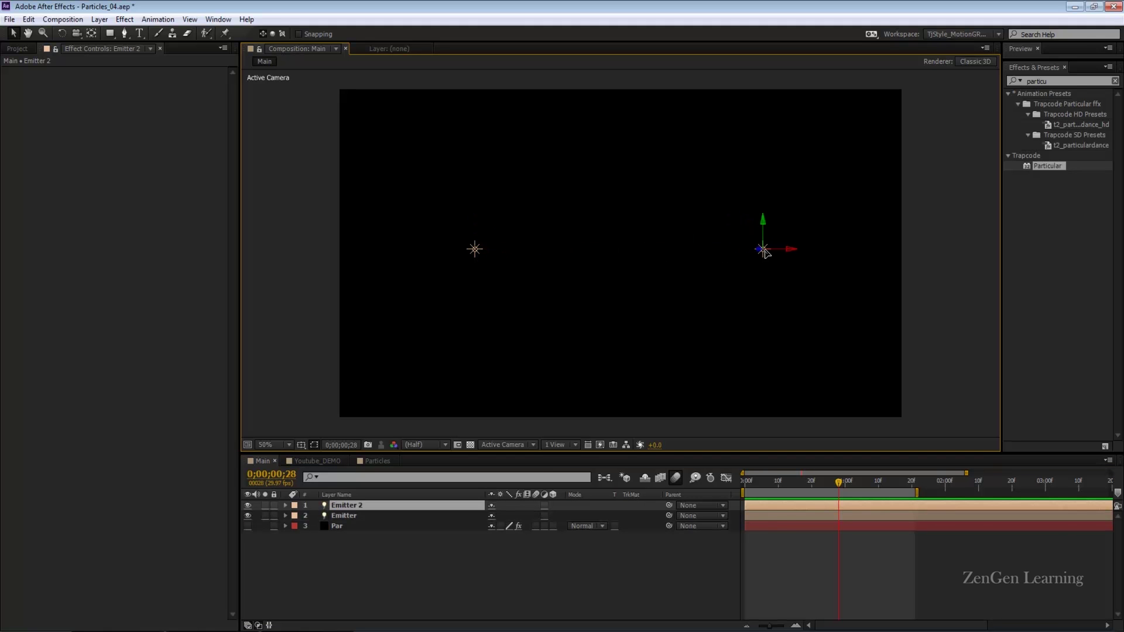
{"action": "left_click", "coordinate": [349, 566]}
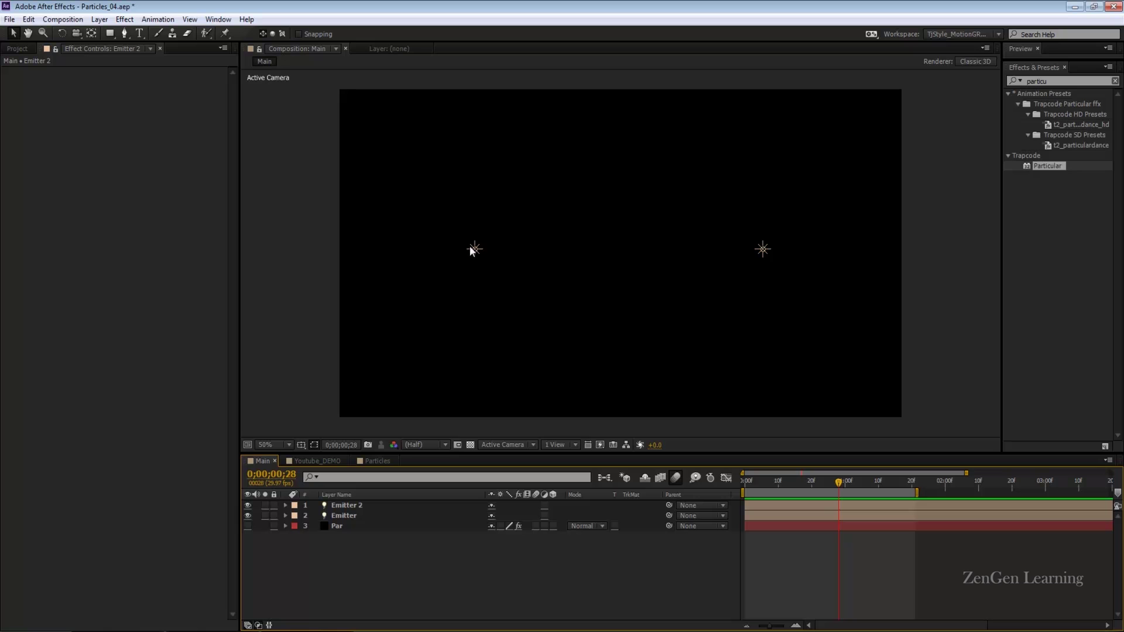
{"action": "left_click", "coordinate": [764, 252]}
{"action": "left_click_drag", "start_coordinate": [765, 256], "coordinate": [764, 253]}
{"action": "left_click", "coordinate": [365, 571]}
Create a null object and name it Controller_01
{"action": "right_click", "coordinate": [370, 583]}
{"action": "mouse_move", "coordinate": [504, 450]}
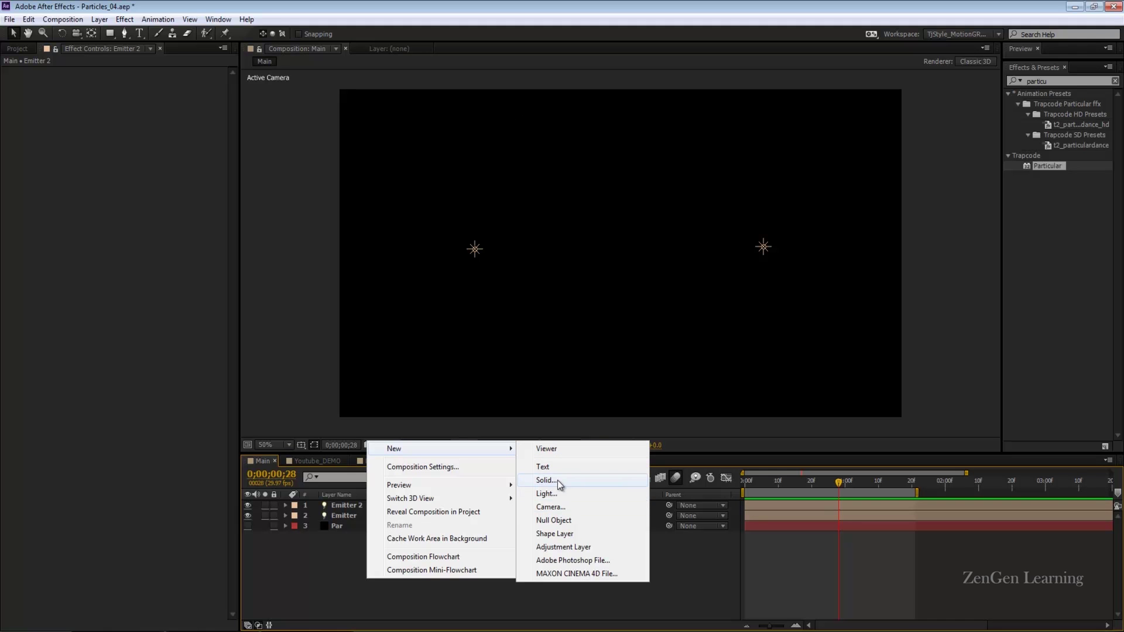
{"action": "left_click", "coordinate": [555, 521]}
{"action": "key", "text": "Return"}
{"action": "type", "text": "Controller"}
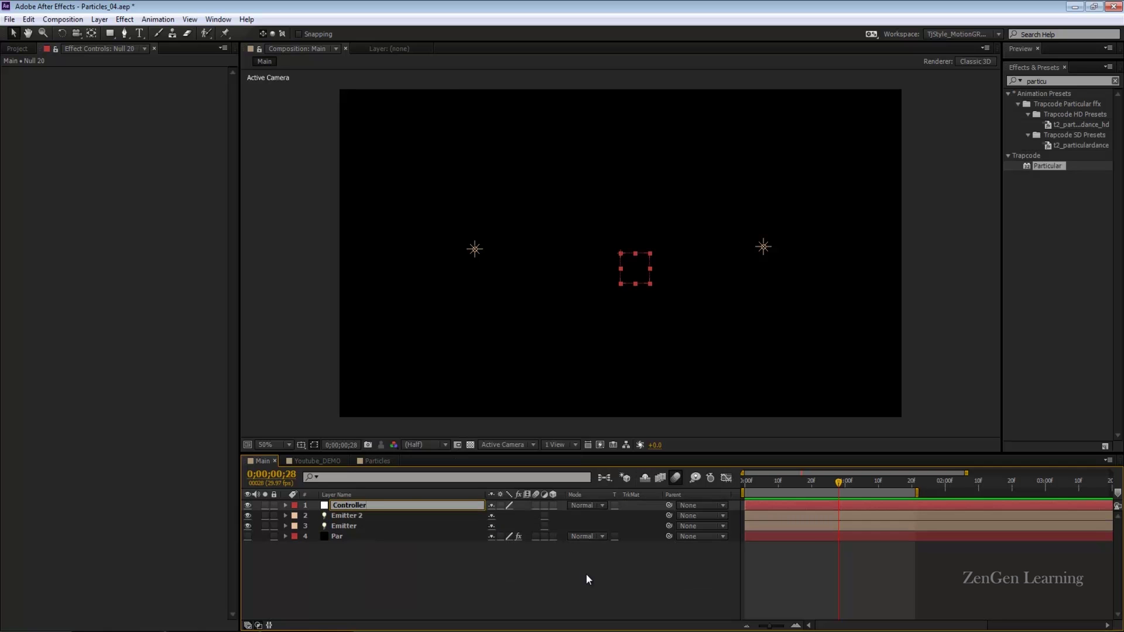
{"action": "type", "text": "_01"}
{"action": "key", "text": "Return"}
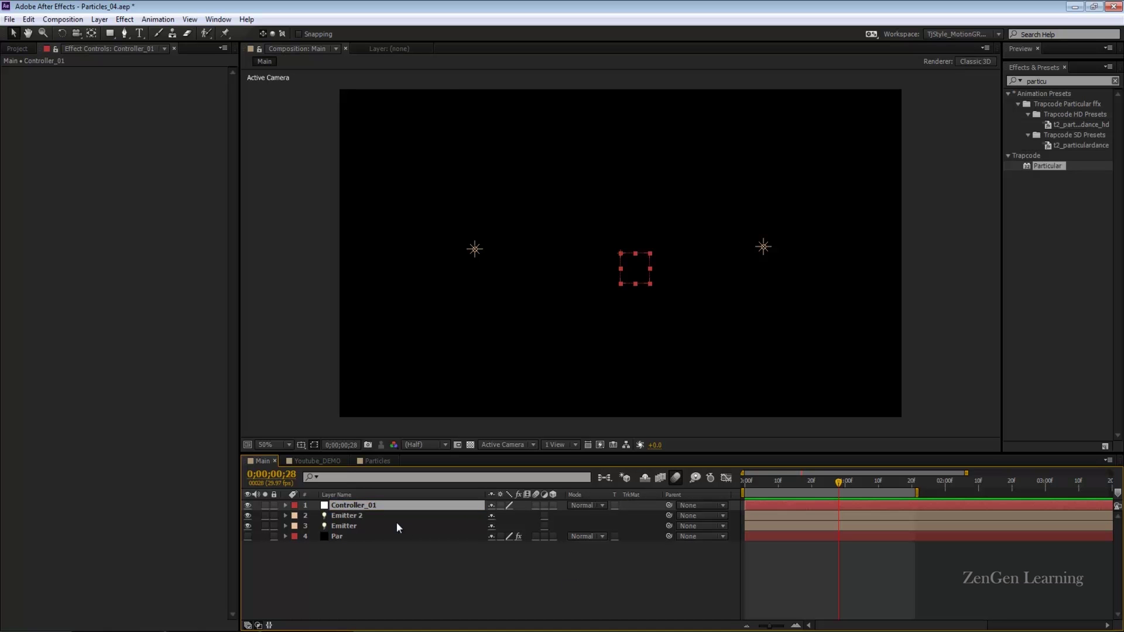
Parent the Emitter and Emitter 2 lights to Controller_01
{"action": "left_click", "coordinate": [375, 515]}
{"action": "left_click", "coordinate": [375, 526], "text": "ctrl"}
{"action": "left_click_drag", "start_coordinate": [669, 515], "coordinate": [366, 509]}
Add a Scale keyframe of 0% to Controller_01 at 0;00;01;00
{"action": "left_click", "coordinate": [365, 508]}
{"action": "left_click", "coordinate": [844, 482]}
{"action": "key", "text": "s"}
{"action": "left_click", "coordinate": [316, 516]}
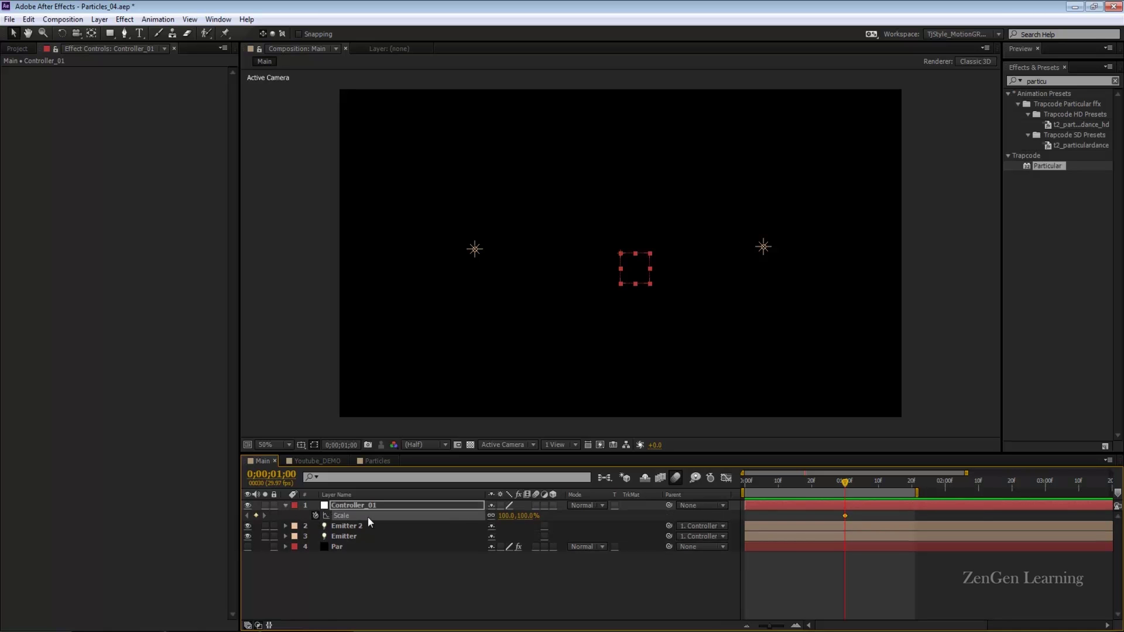
{"action": "left_click", "coordinate": [505, 516]}
{"action": "type", "text": "00"}
{"action": "key", "text": "Return"}
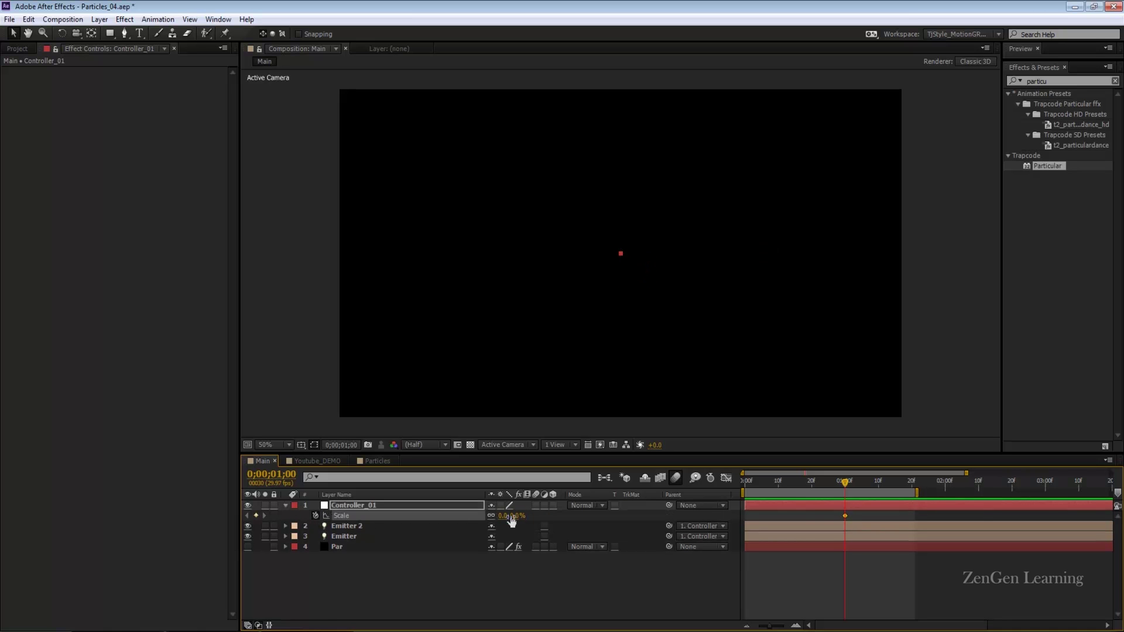
Set Controller_01's Scale to 250% at 0;00;00;00 and scrub through the scale animation
{"action": "left_click_drag", "start_coordinate": [751, 478], "coordinate": [708, 478]}
{"action": "left_click", "coordinate": [502, 516]}
{"action": "type", "text": "250"}
{"action": "key", "text": "Return"}
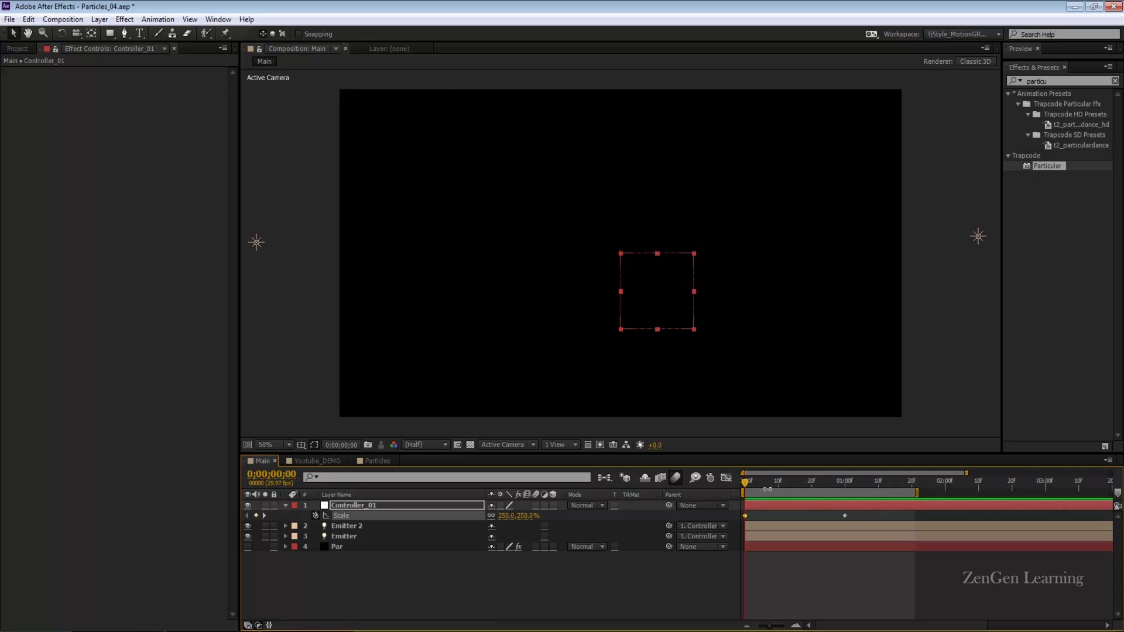
{"action": "left_click_drag", "start_coordinate": [750, 485], "coordinate": [850, 499]}
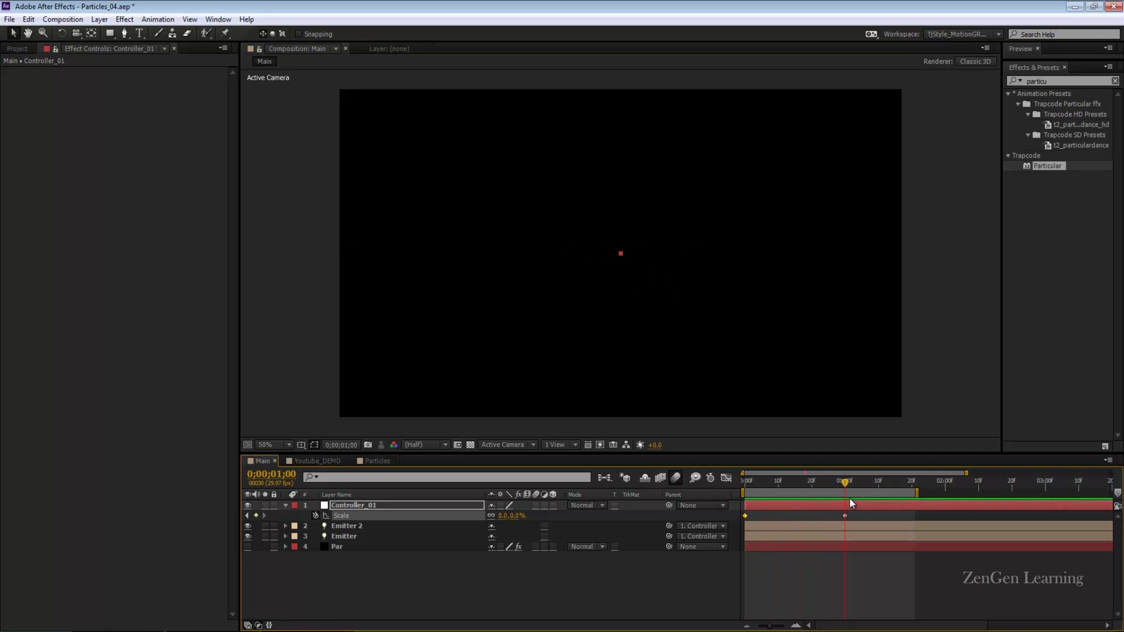
Add a Rotation keyframe to Controller_01 at 0;00;01;00
{"action": "left_click", "coordinate": [363, 505]}
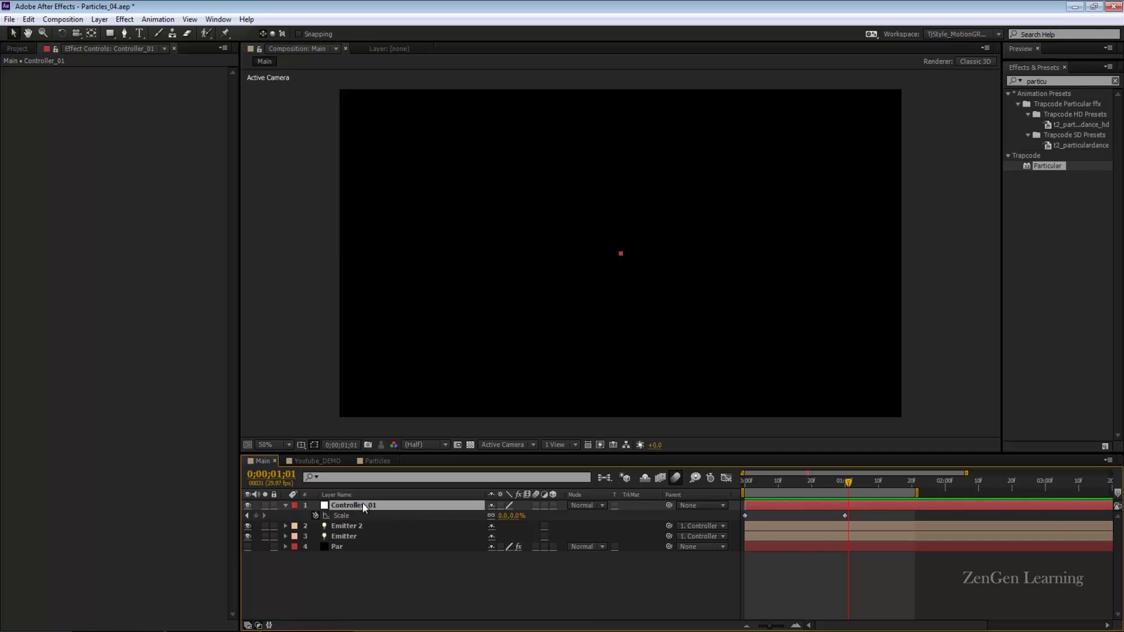
{"action": "key", "text": "r"}
{"action": "key", "text": "Page_Up"}
{"action": "left_click", "coordinate": [315, 516]}
Set Controller_01's Rotation to 2 full revolutions at 0;00;00;00 and scrub through the spin
{"action": "key", "text": "Home"}
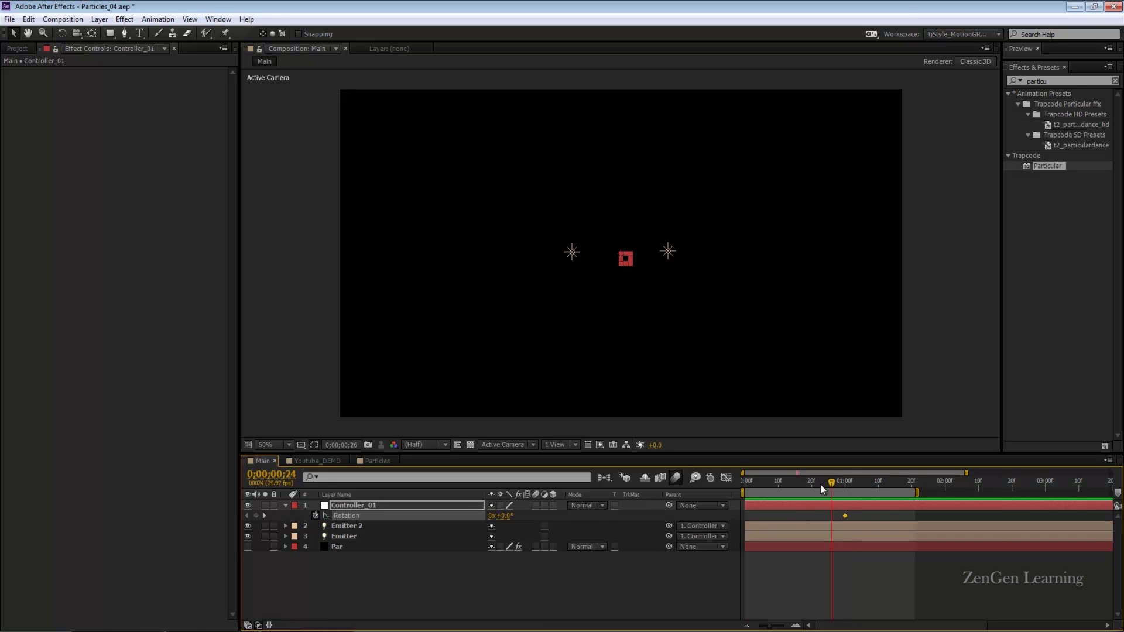
{"action": "left_click", "coordinate": [492, 516]}
{"action": "type", "text": "2"}
{"action": "key", "text": "Return"}
{"action": "left_click_drag", "start_coordinate": [747, 483], "coordinate": [768, 492]}
{"action": "left_click_drag", "start_coordinate": [781, 497], "coordinate": [745, 499]}
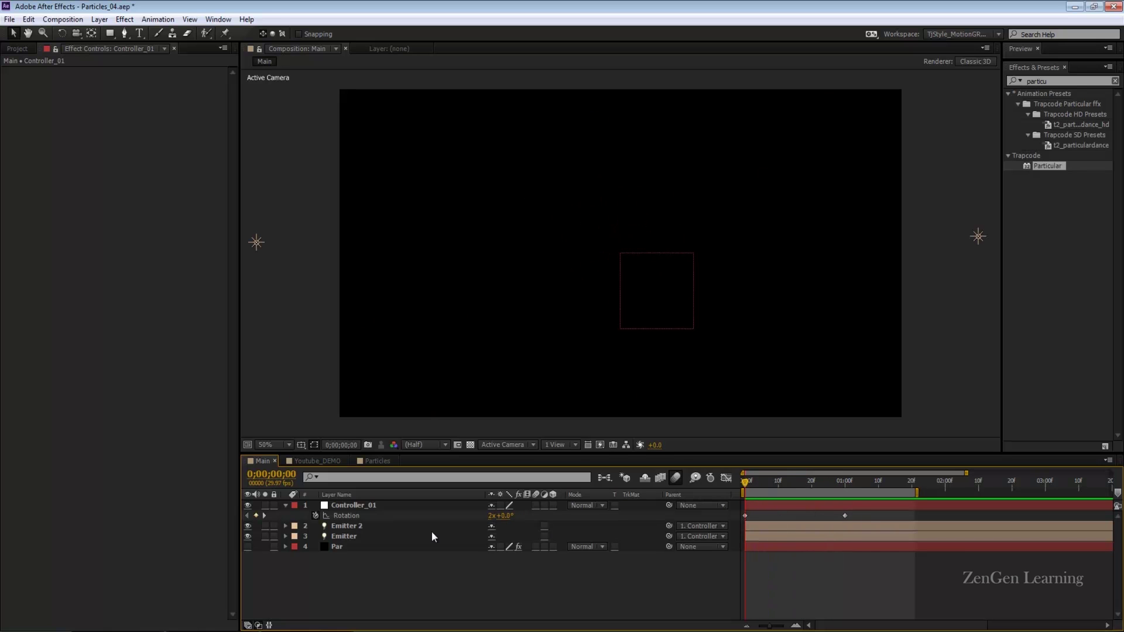
Show the Par layer, set its Particular emitter type to Light(s), and preview the animation
{"action": "left_click", "coordinate": [249, 546]}
{"action": "left_click", "coordinate": [349, 546]}
{"action": "left_click_drag", "start_coordinate": [769, 476], "coordinate": [818, 485]}
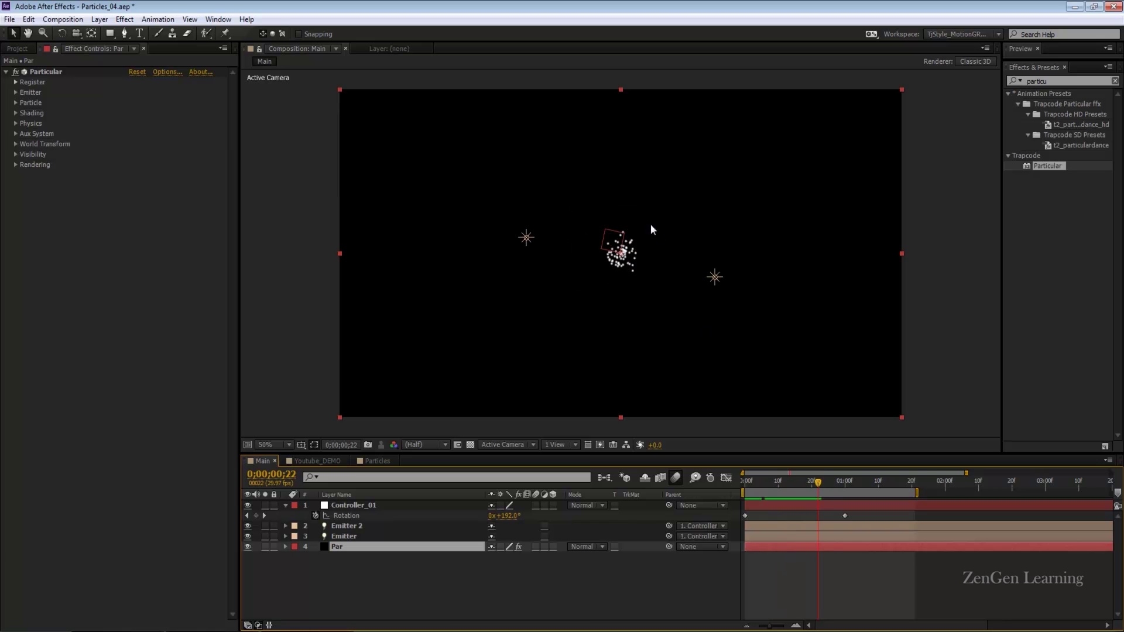
{"action": "left_click", "coordinate": [16, 92]}
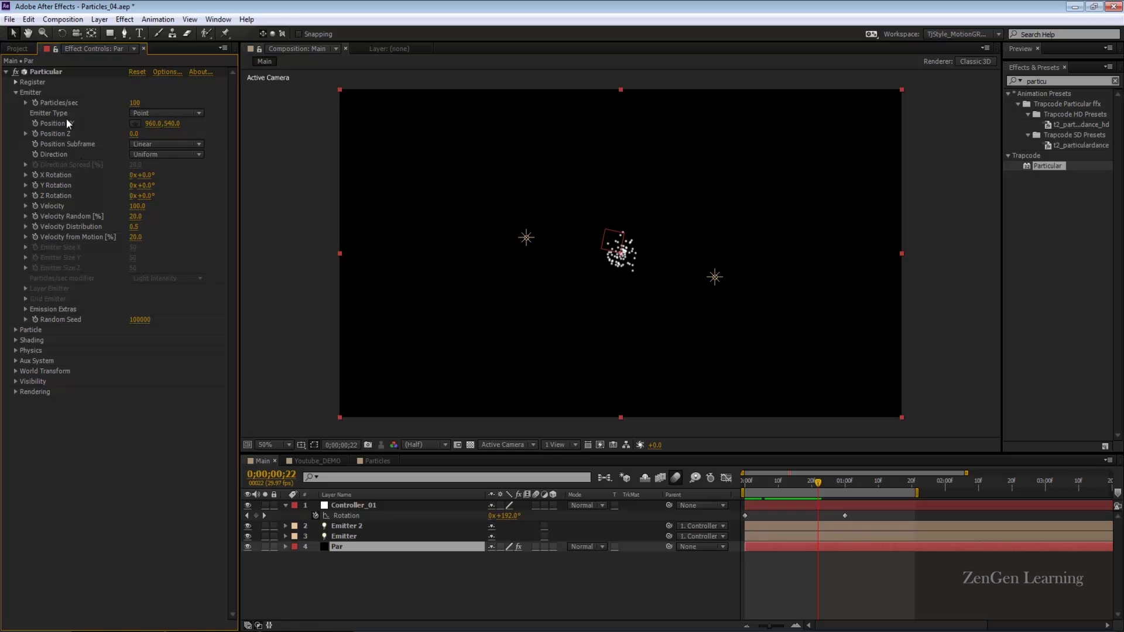
{"action": "left_click", "coordinate": [184, 114]}
{"action": "left_click", "coordinate": [175, 186]}
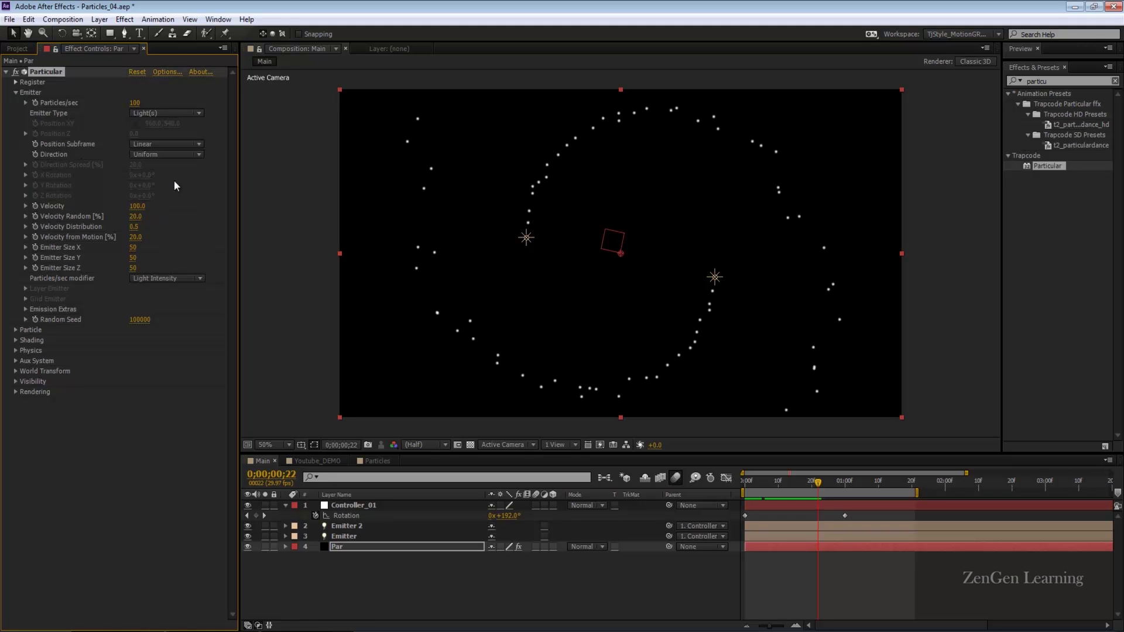
{"action": "key", "text": "KP_0"}
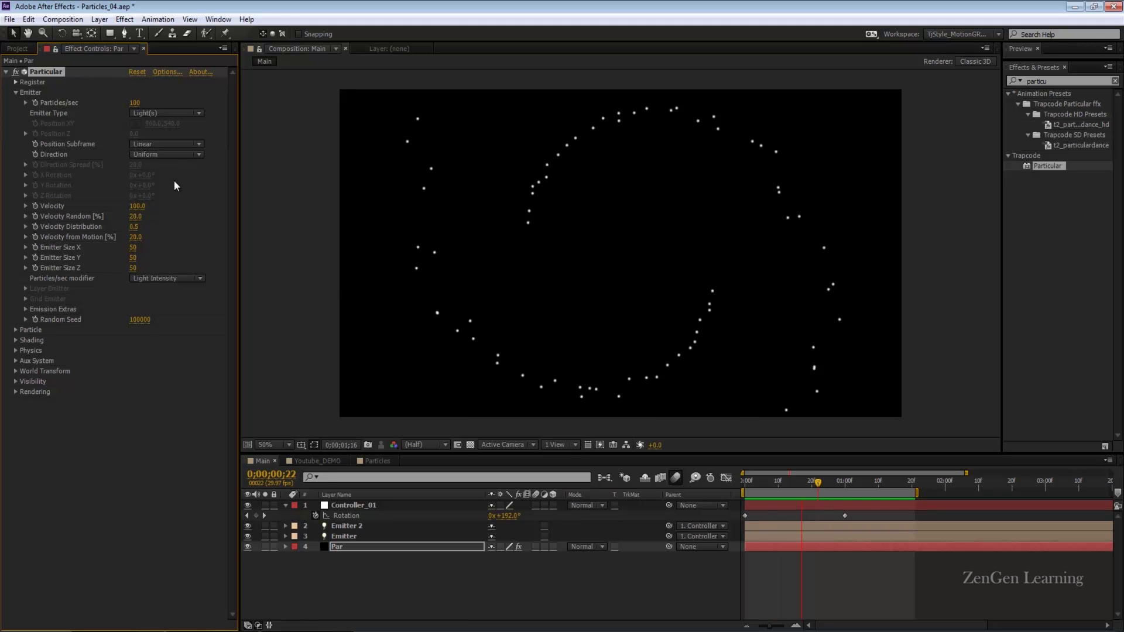
Stop the preview and park the playhead at 0;00;00;22
{"action": "left_click", "coordinate": [810, 442]}
{"action": "mouse_move", "coordinate": [828, 491]}
{"action": "left_mouse_down"}
{"action": "mouse_move", "coordinate": [751, 484]}
{"action": "mouse_move", "coordinate": [818, 494]}
{"action": "left_mouse_up"}
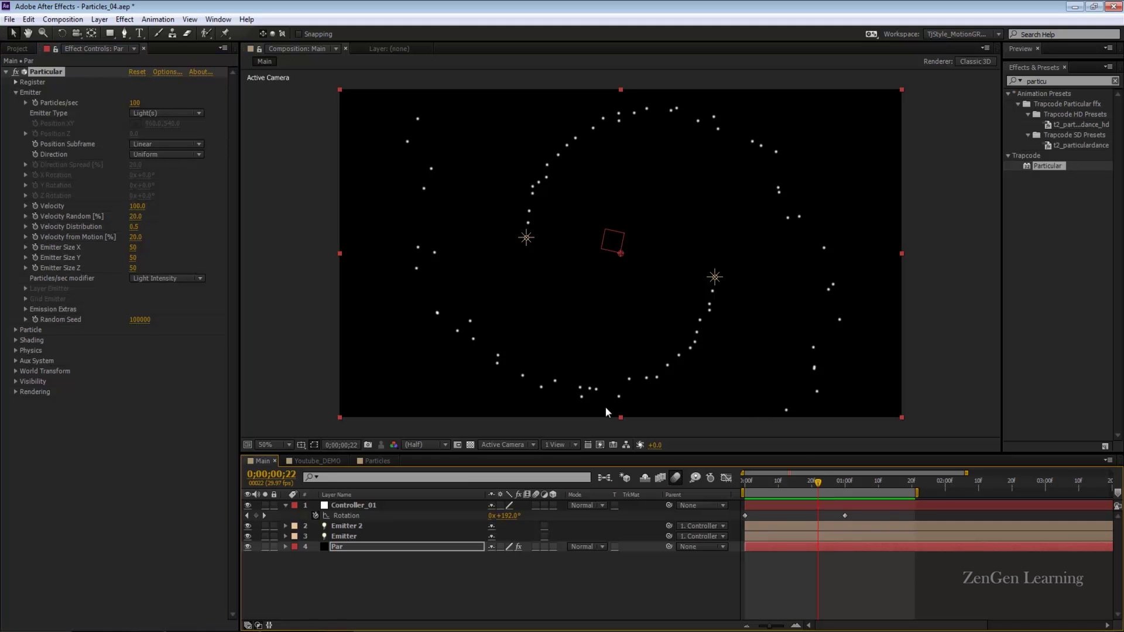
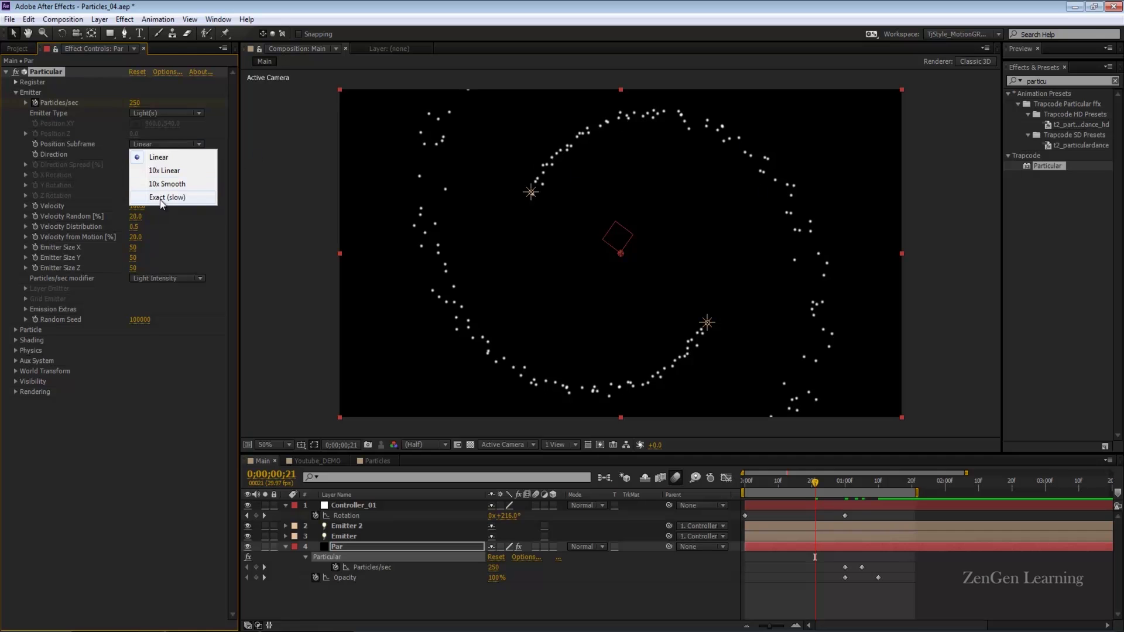
Save the project, then set the Particular emitter's Velocity to 250 and Velocity Random to 50%, previewing the spread
{"action": "key", "text": "ctrl+s"}
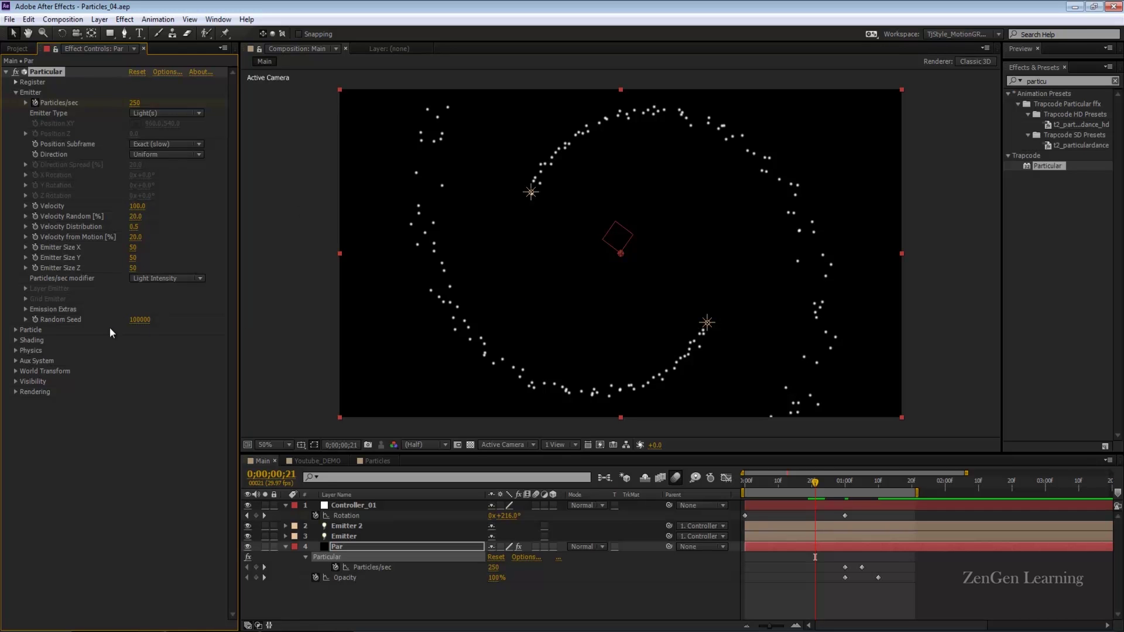
{"action": "left_click", "coordinate": [139, 206]}
{"action": "type", "text": "250"}
{"action": "key", "text": "Return"}
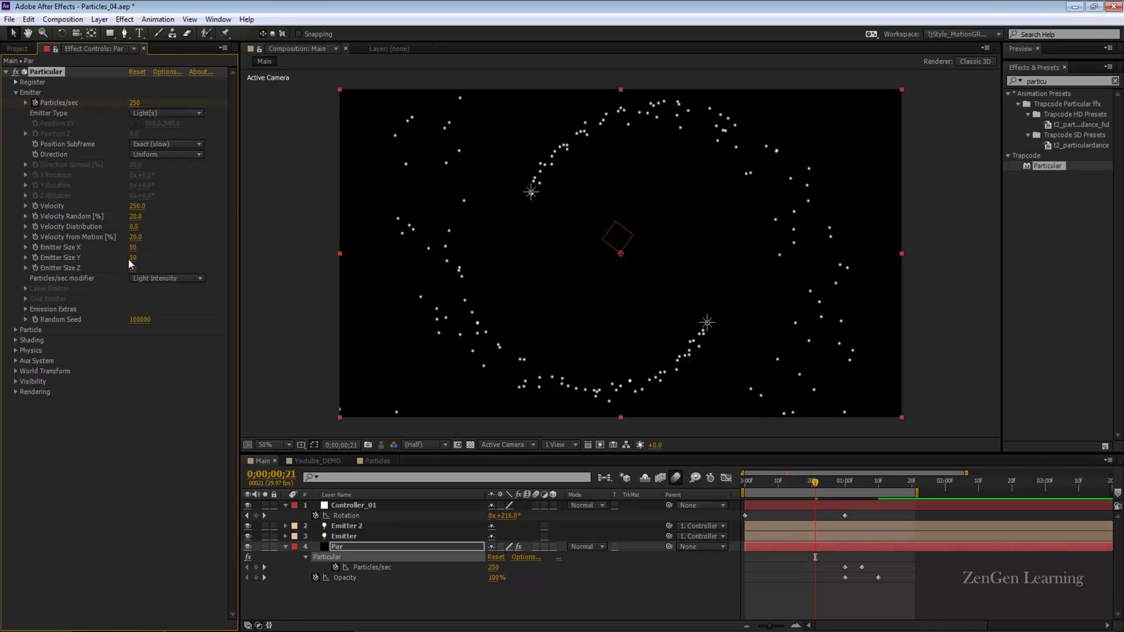
{"action": "left_click", "coordinate": [142, 218]}
{"action": "type", "text": "50"}
{"action": "key", "text": "Return"}
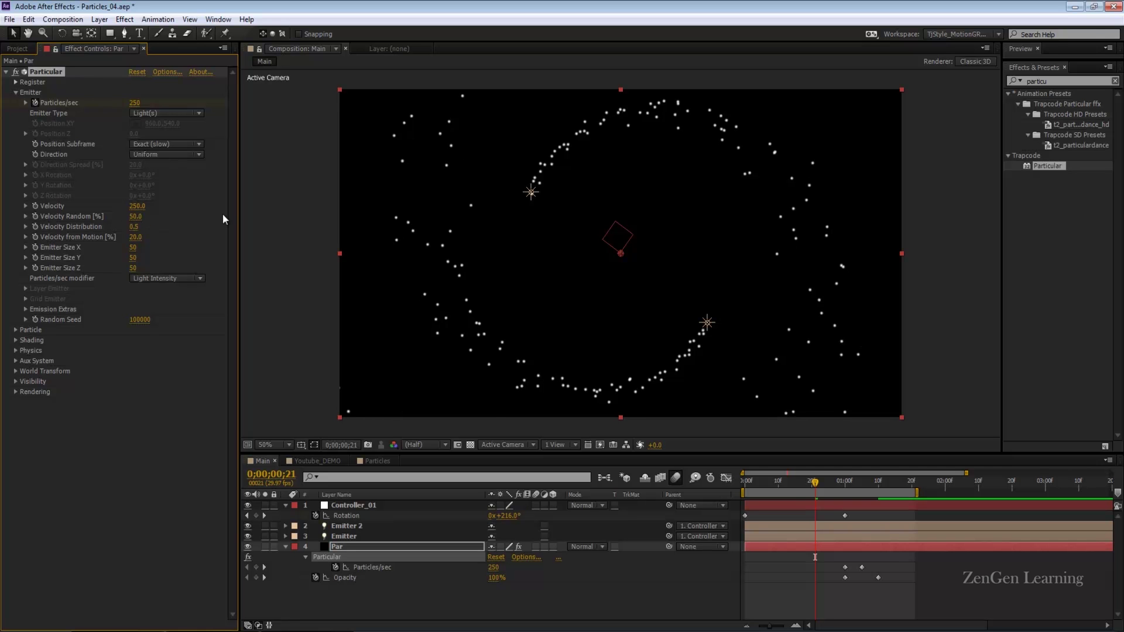
{"action": "key", "text": "space"}
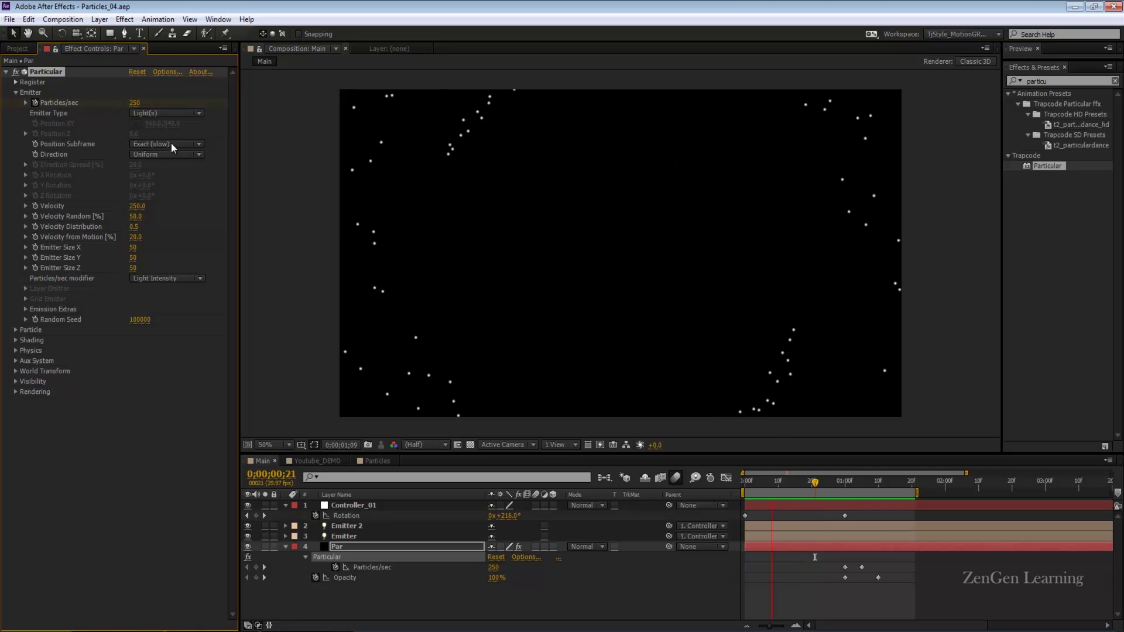
Set Particular's particle Life to 0.5 seconds and preview the shorter trails
{"action": "left_click", "coordinate": [17, 92]}
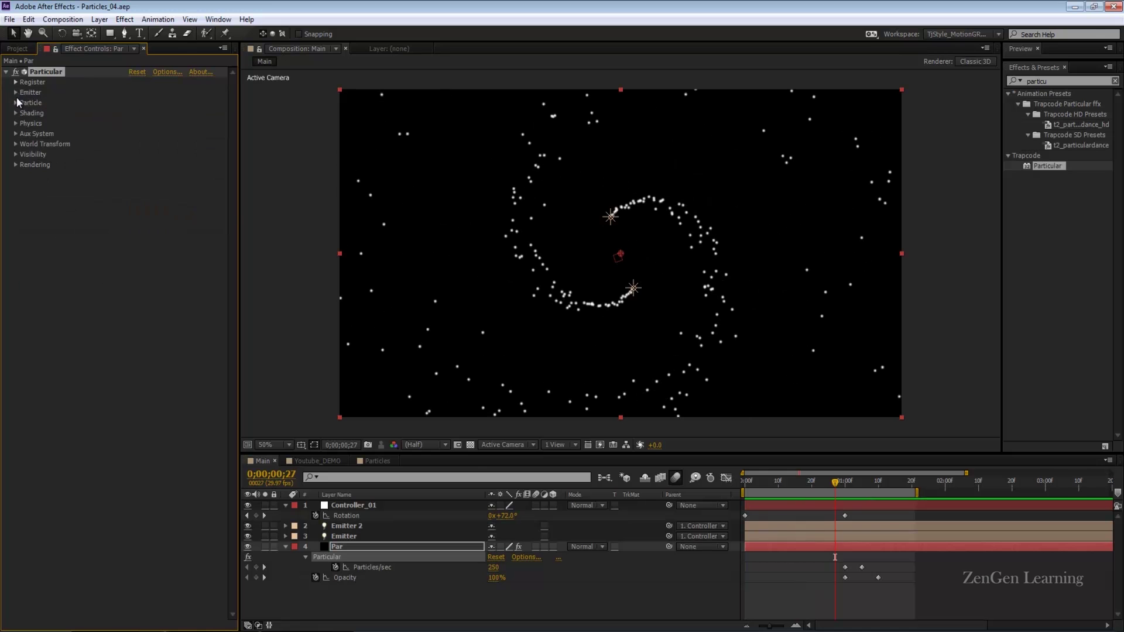
{"action": "left_click", "coordinate": [16, 103]}
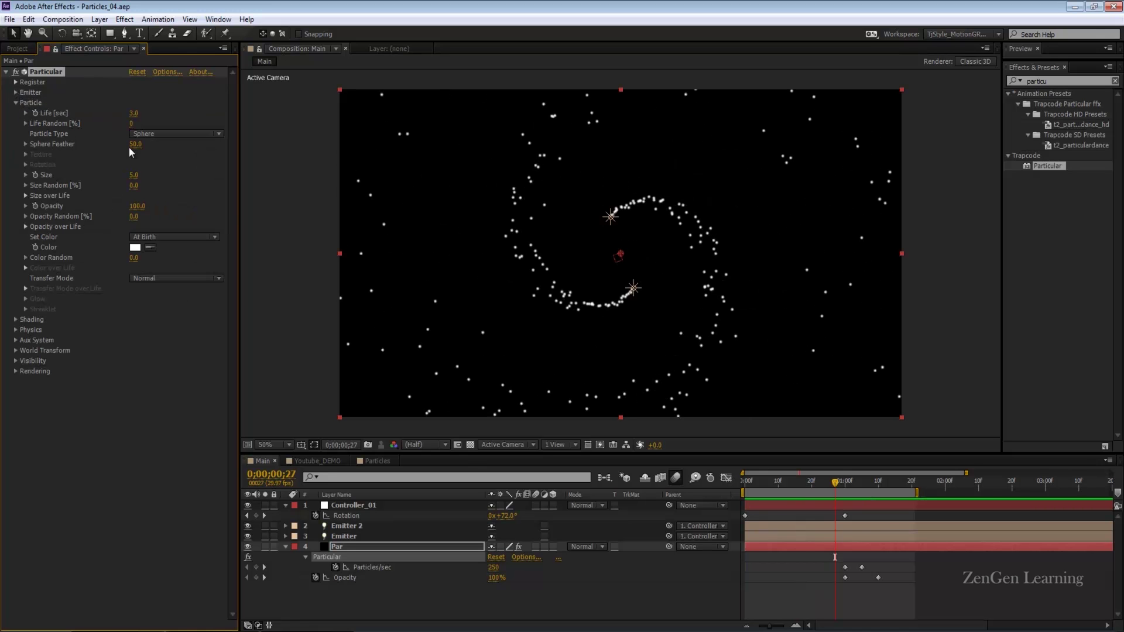
{"action": "left_click", "coordinate": [133, 113]}
{"action": "key", "text": "Return"}
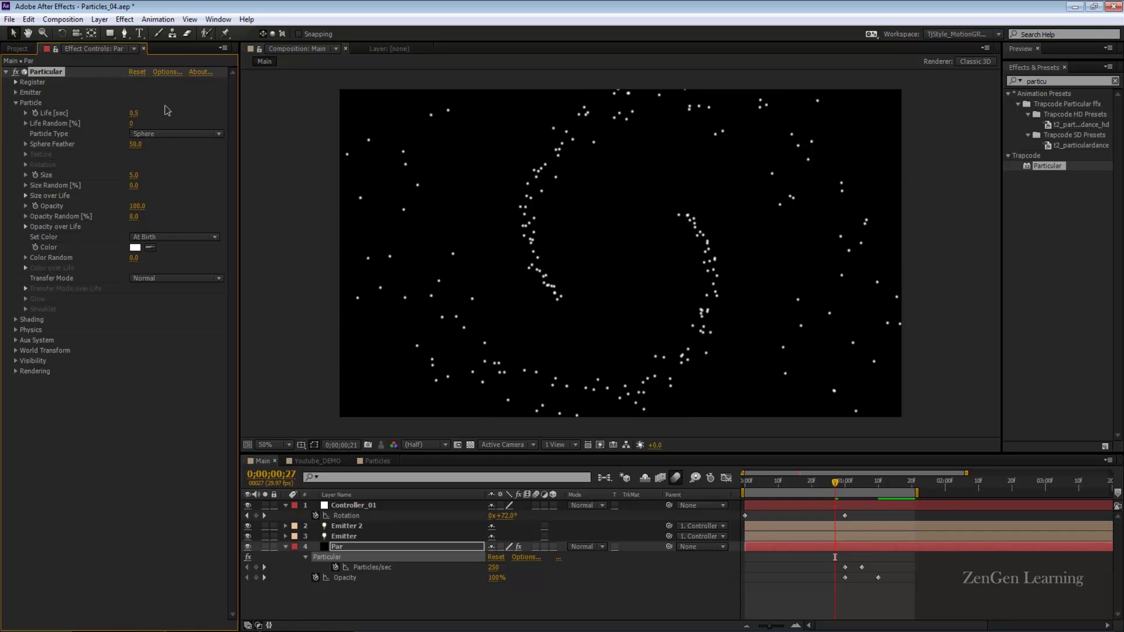
{"action": "key", "text": "space"}
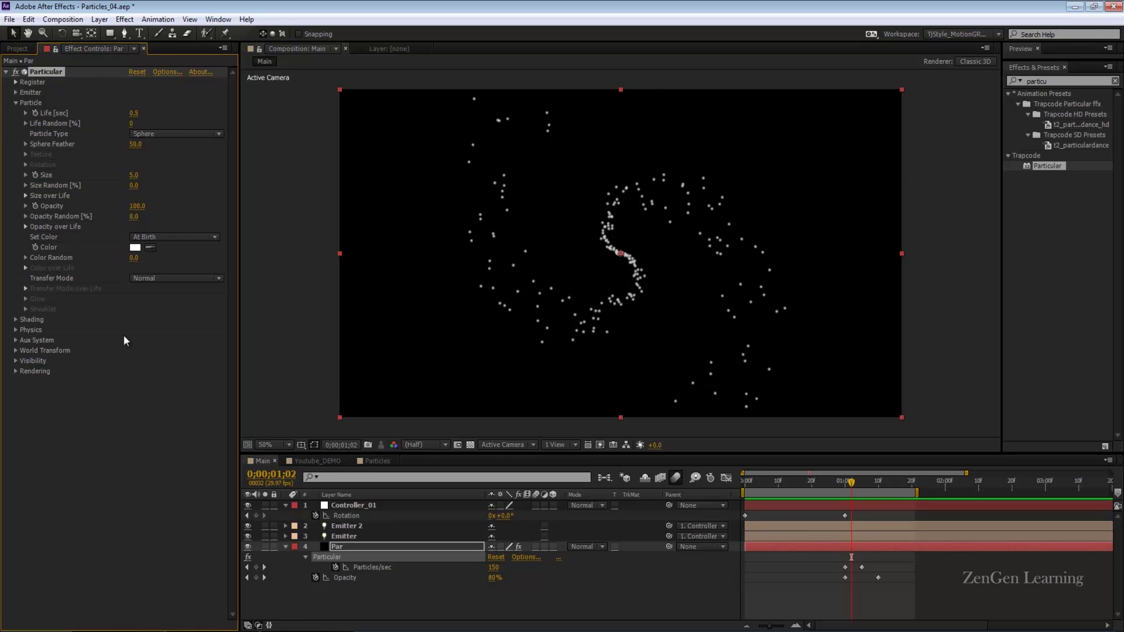
Make the particles take their color From Light Emitter and set their Transfer Mode to Add
{"action": "left_click", "coordinate": [149, 237]}
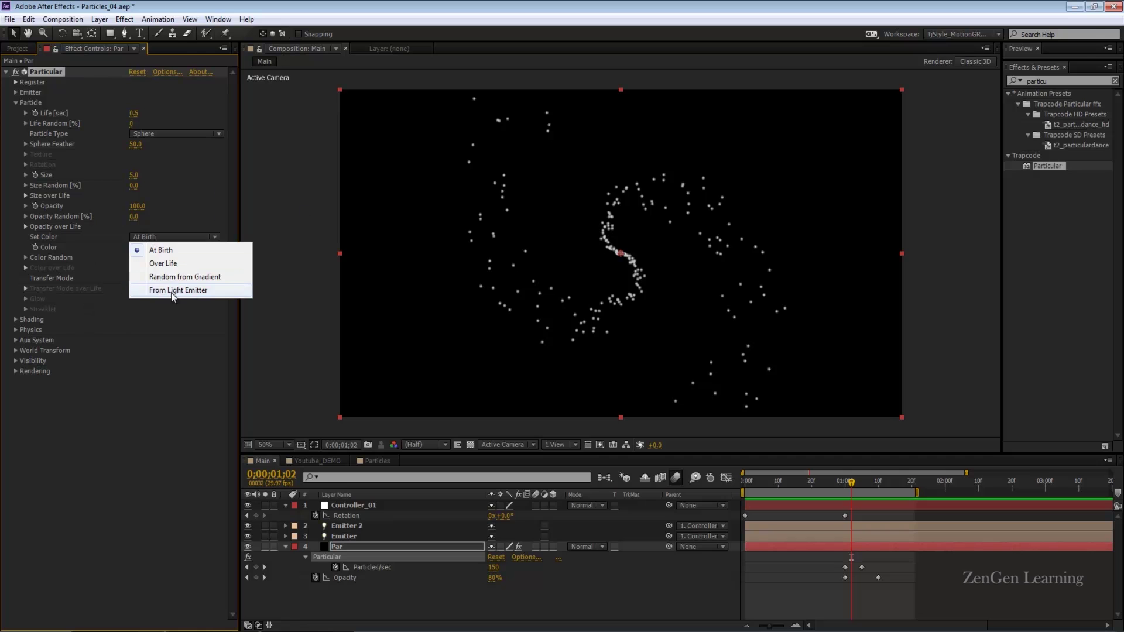
{"action": "left_click", "coordinate": [193, 294]}
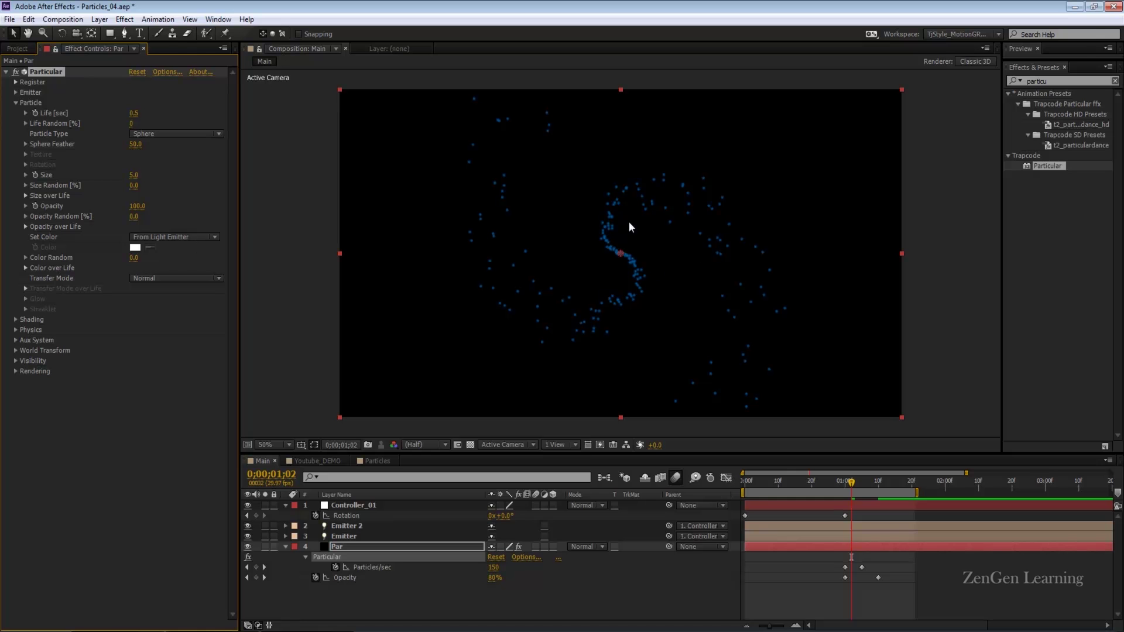
{"action": "left_click", "coordinate": [185, 280]}
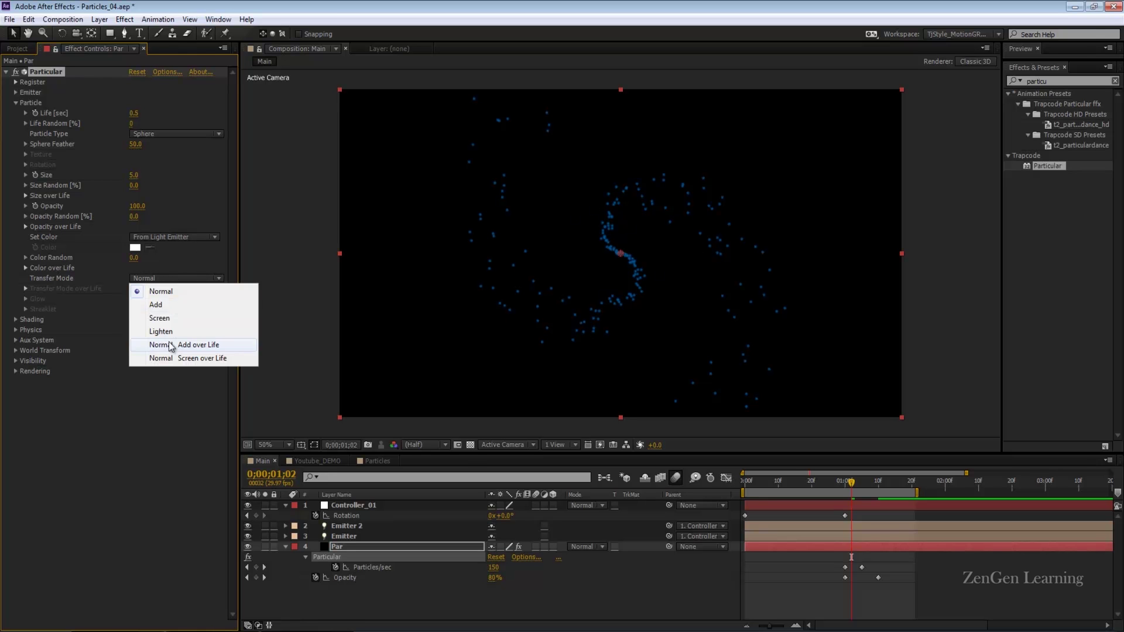
{"action": "left_click", "coordinate": [156, 305]}
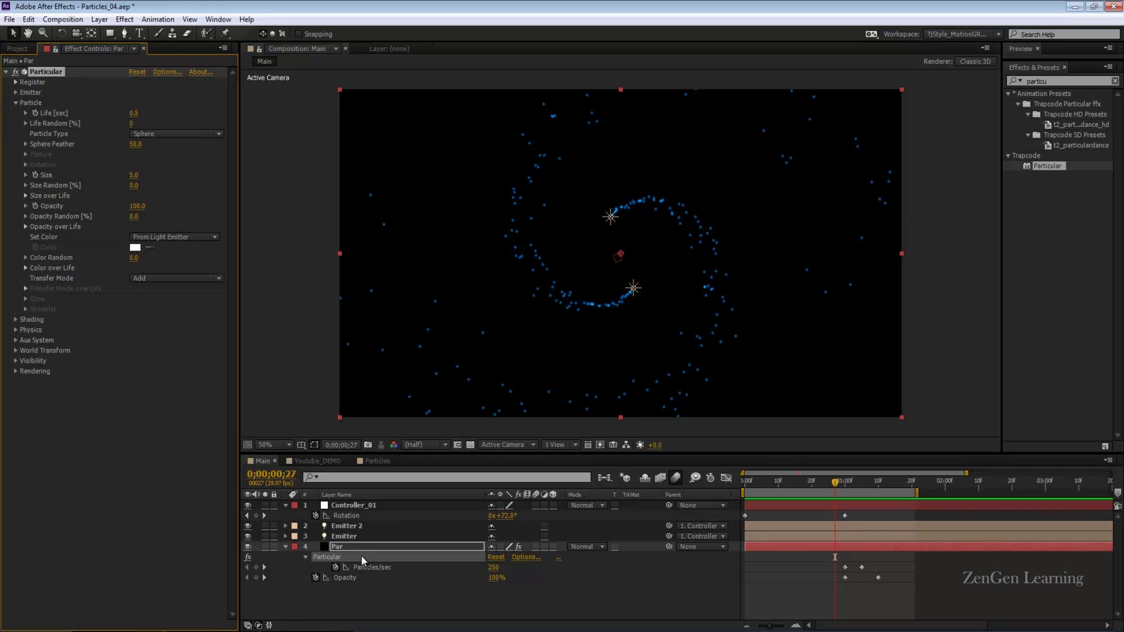
Change the color of the light named Emitter to orange
{"action": "double_click", "coordinate": [354, 537]}
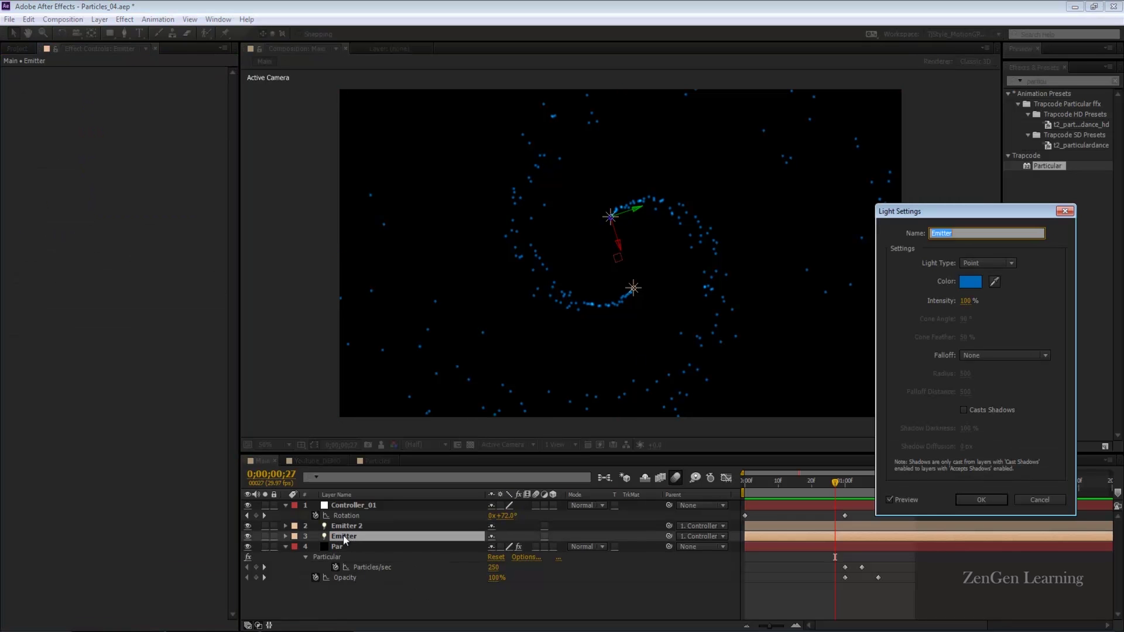
{"action": "left_click", "coordinate": [972, 284]}
{"action": "left_click_drag", "start_coordinate": [398, 529], "coordinate": [398, 533]}
{"action": "left_click", "coordinate": [495, 397]}
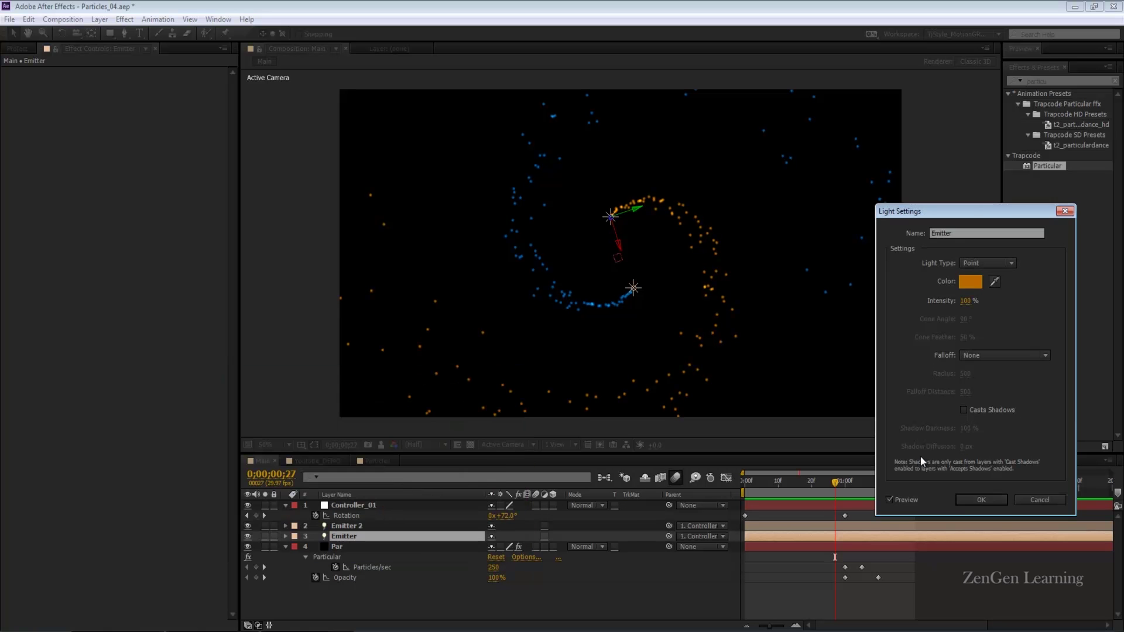
{"action": "left_click", "coordinate": [964, 499]}
Collapse the Par layer's properties and set its particle Size to 15, checking the result one frame earlier
{"action": "left_click", "coordinate": [342, 546]}
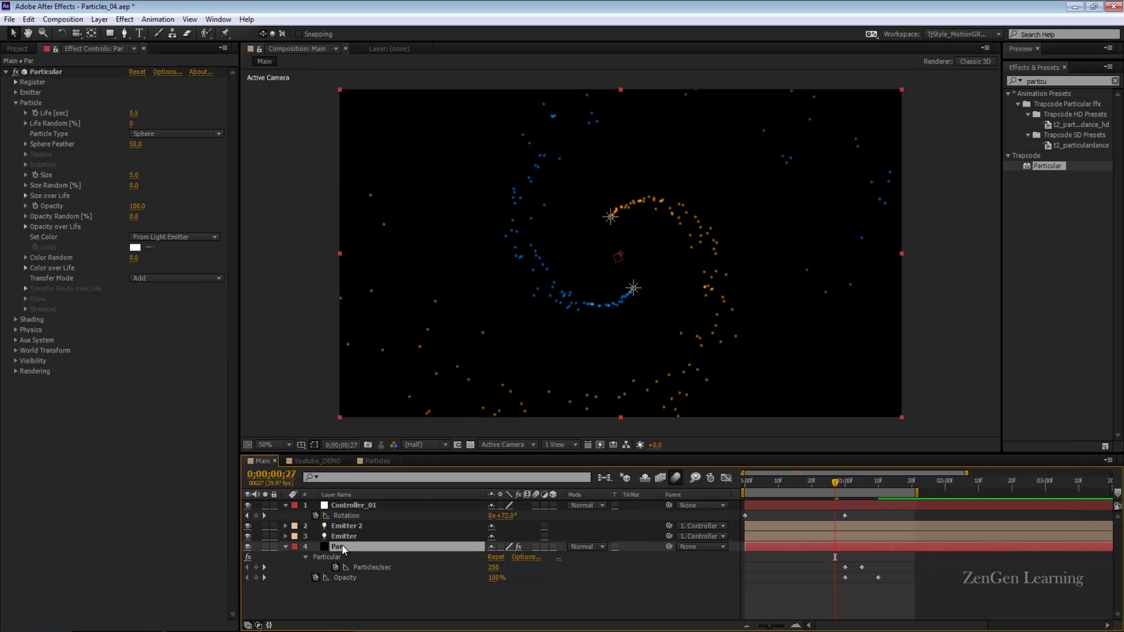
{"action": "left_click", "coordinate": [286, 546]}
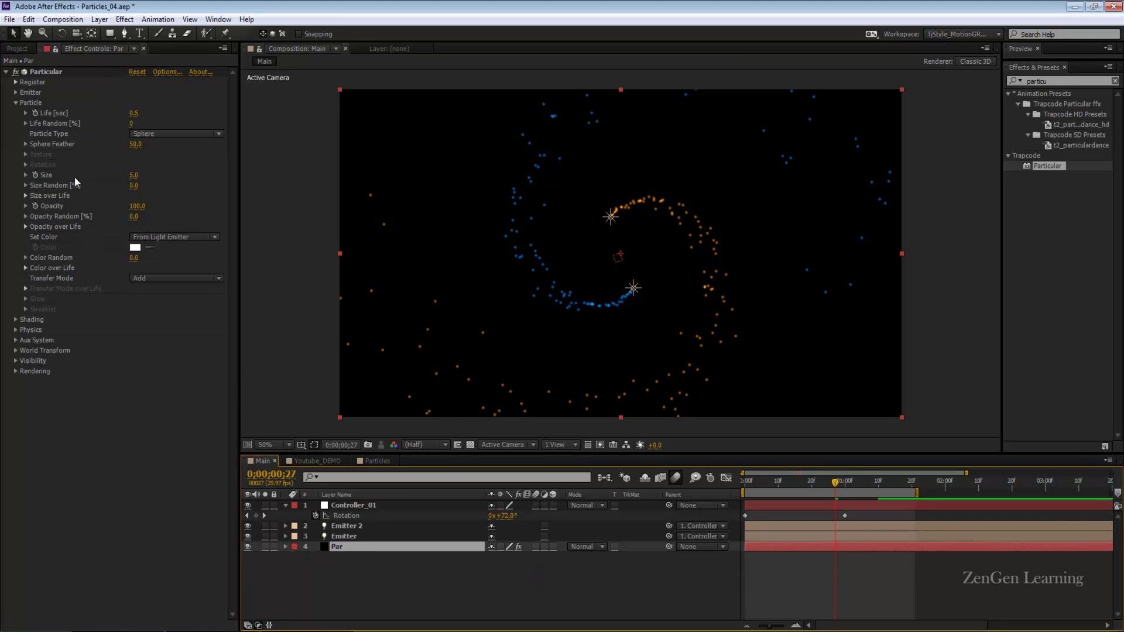
{"action": "left_click", "coordinate": [134, 175]}
{"action": "type", "text": "15"}
{"action": "key", "text": "Return"}
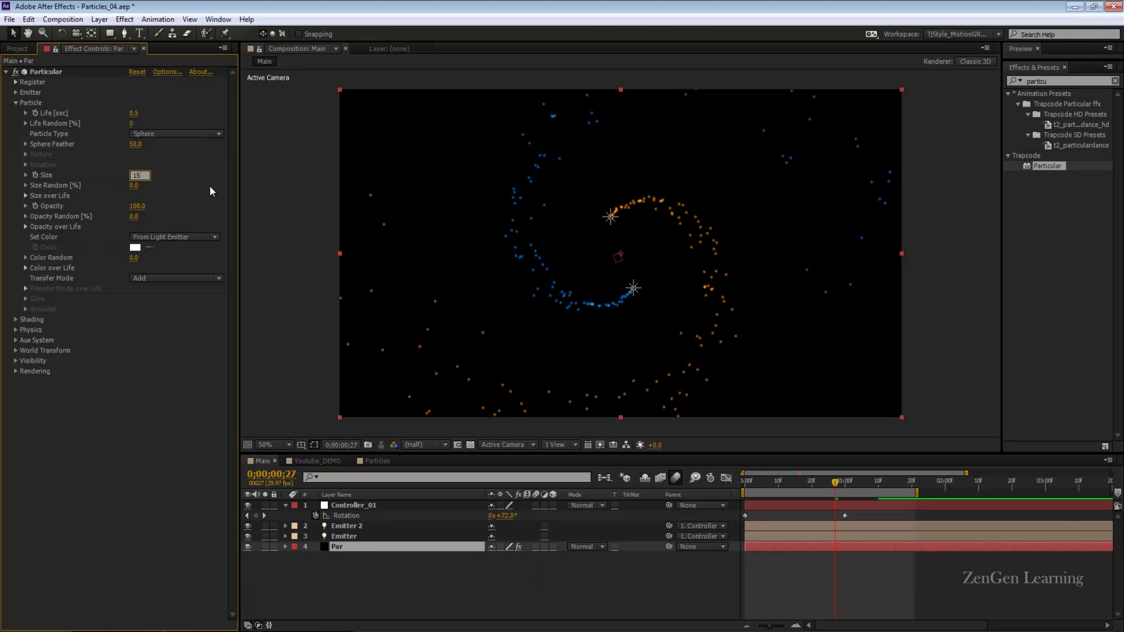
{"action": "key", "text": "Page_Up"}
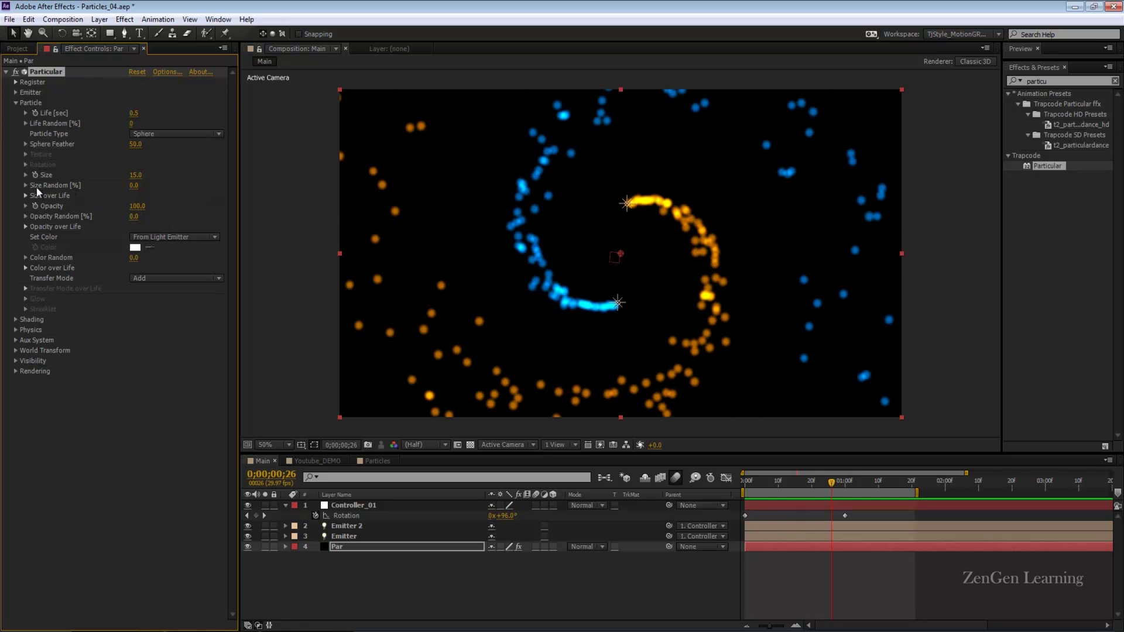
Set the particles' Size Random to 90% and save the project
{"action": "left_click", "coordinate": [137, 185]}
{"action": "type", "text": "90"}
{"action": "key", "text": "Return"}
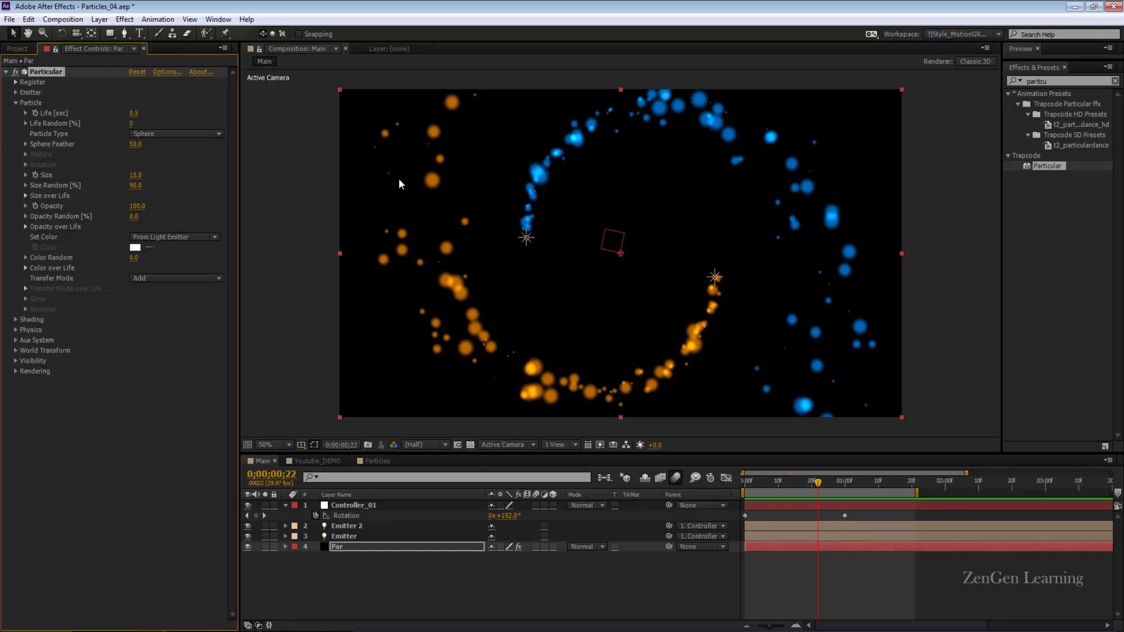
{"action": "key", "text": "ctrl+s"}
Apply the linear fade-out preset to the particles' Opacity over Life graph
{"action": "left_click", "coordinate": [25, 227]}
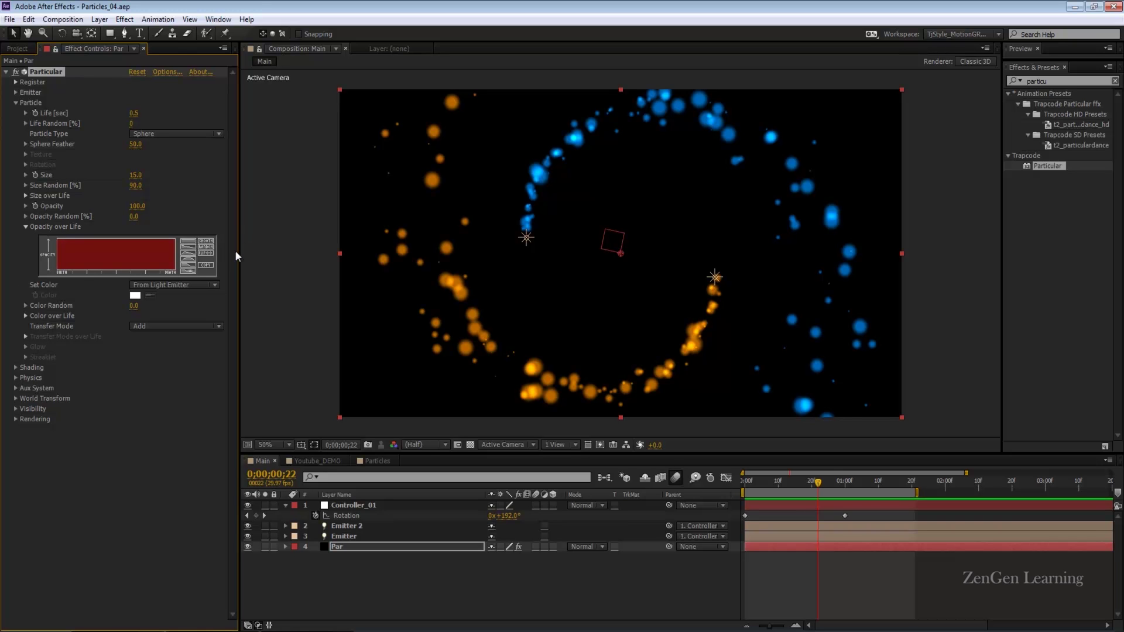
{"action": "mouse_move", "coordinate": [239, 251]}
{"action": "left_mouse_down"}
{"action": "mouse_move", "coordinate": [188, 250]}
{"action": "mouse_move", "coordinate": [246, 249]}
{"action": "left_mouse_up"}
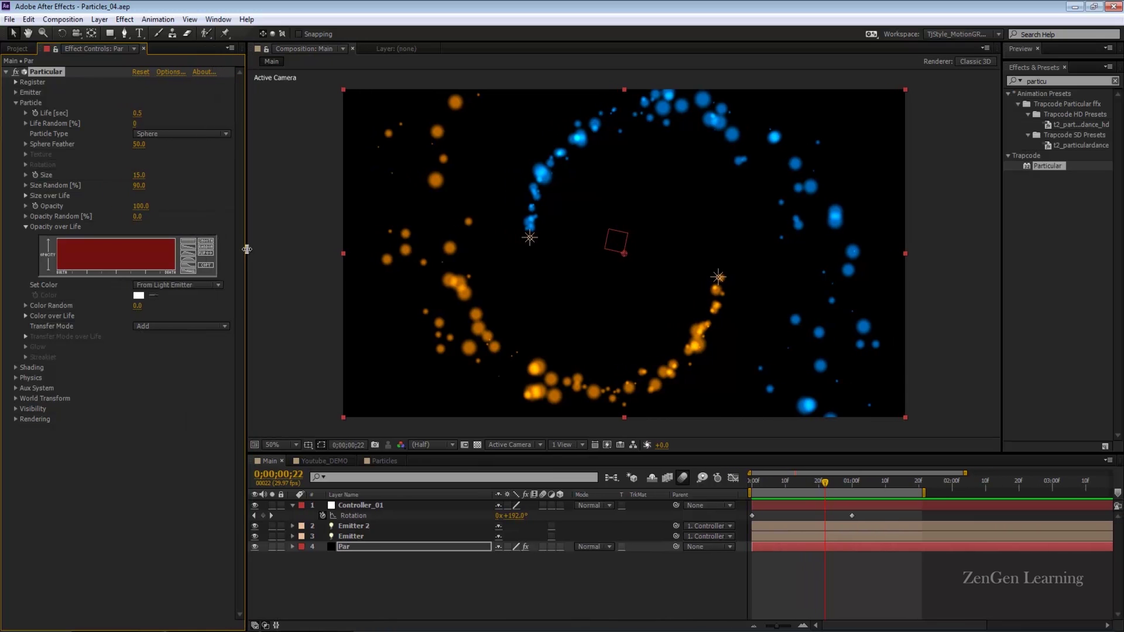
{"action": "left_click", "coordinate": [187, 248]}
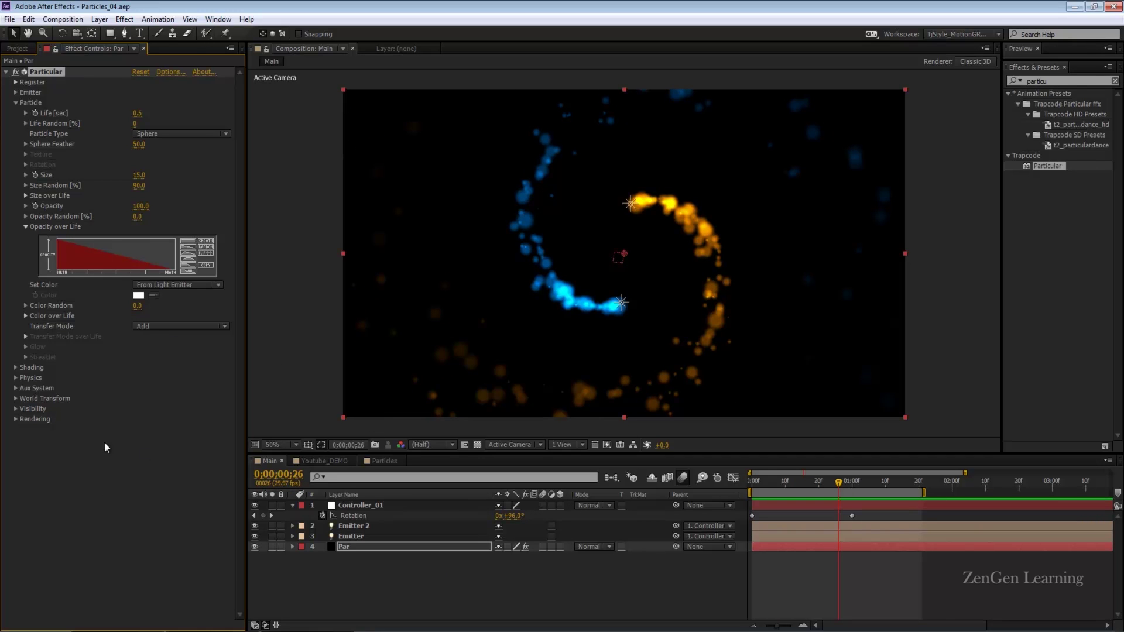
In Particular's air physics, set the Turbulence Field's Affect Size to 50 and Affect Position to 150, and preview the animation
{"action": "left_click", "coordinate": [15, 378]}
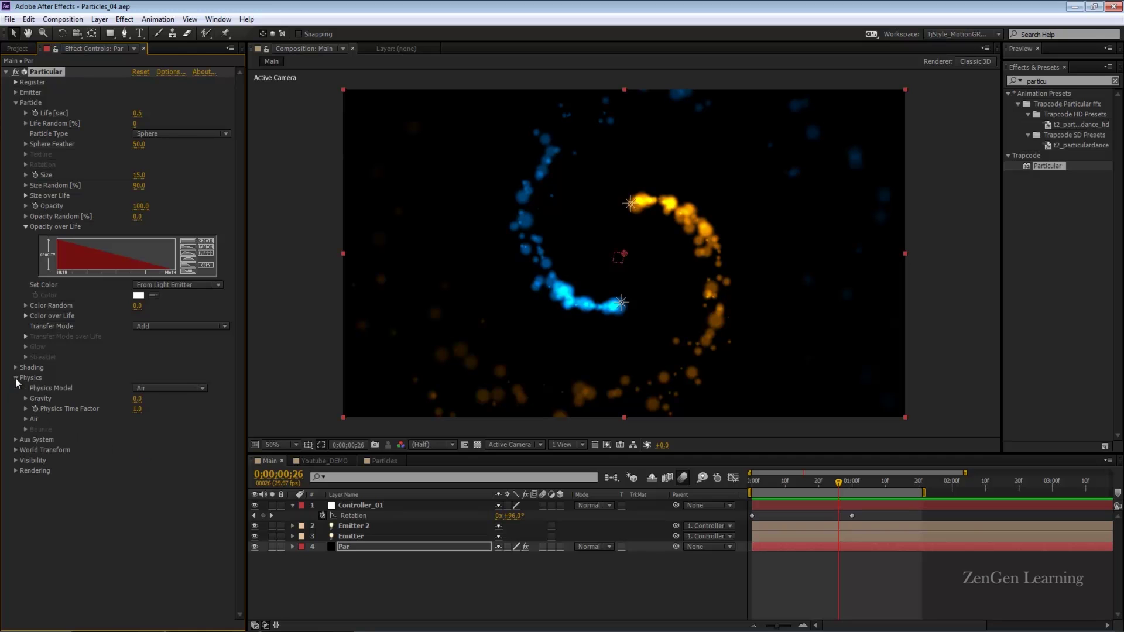
{"action": "left_click", "coordinate": [26, 419]}
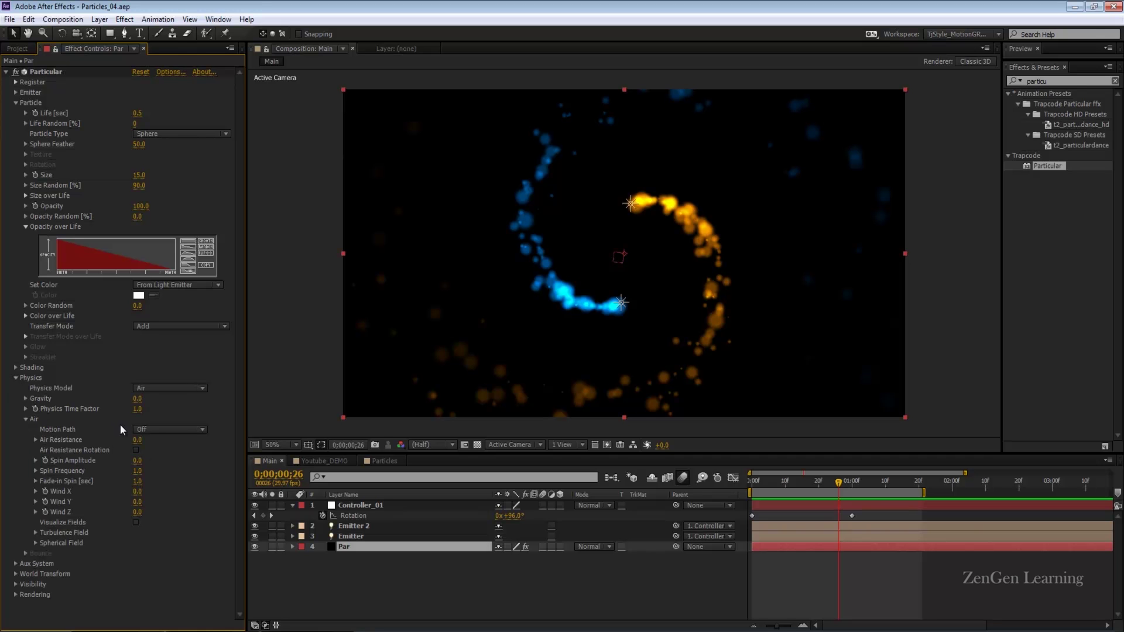
{"action": "left_click", "coordinate": [36, 533]}
{"action": "scroll", "coordinate": [50, 529], "scroll_direction": "down", "scroll_amount": 2}
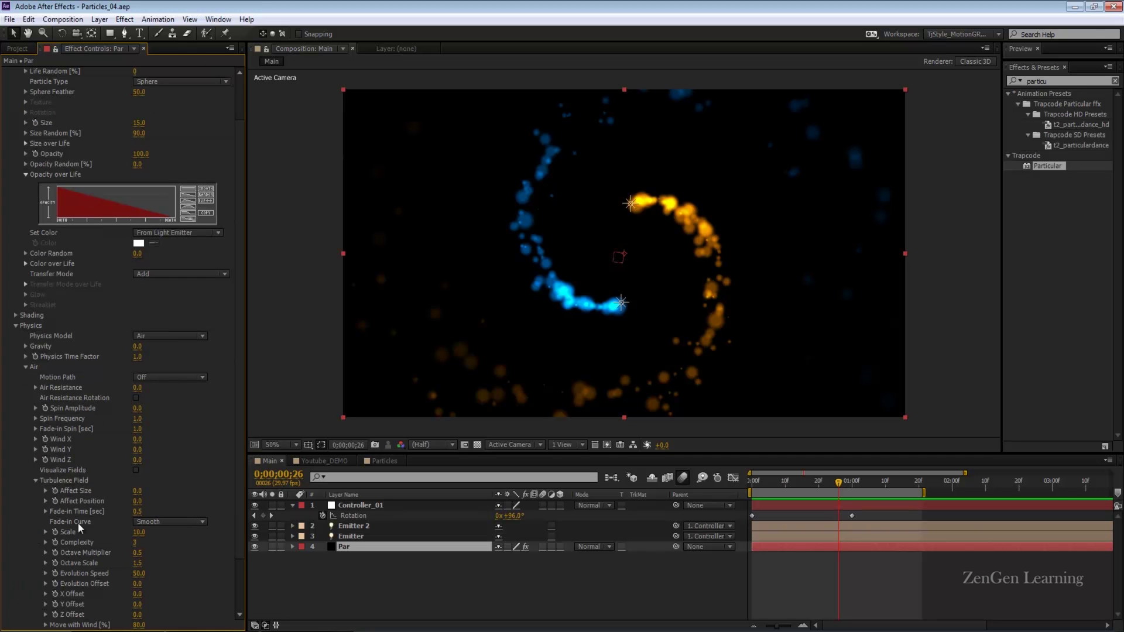
{"action": "left_click", "coordinate": [137, 492]}
{"action": "type", "text": "10"}
{"action": "key", "text": "BackSpace"}
{"action": "key", "text": "BackSpace"}
{"action": "type", "text": "50"}
{"action": "key", "text": "Tab"}
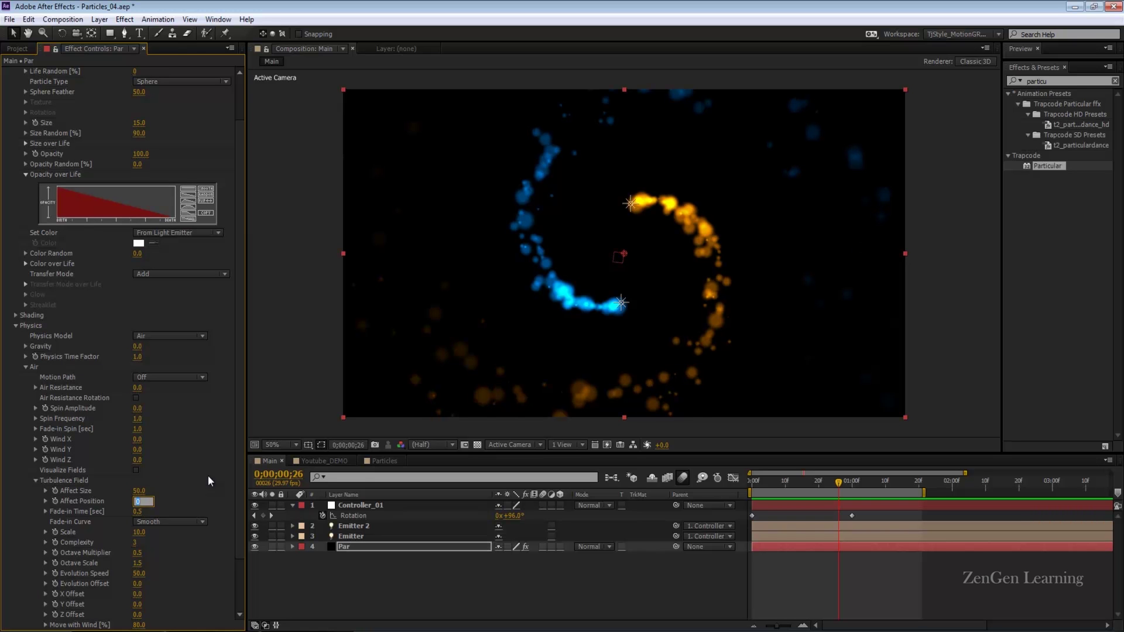
{"action": "type", "text": "150"}
{"action": "key", "text": "Return"}
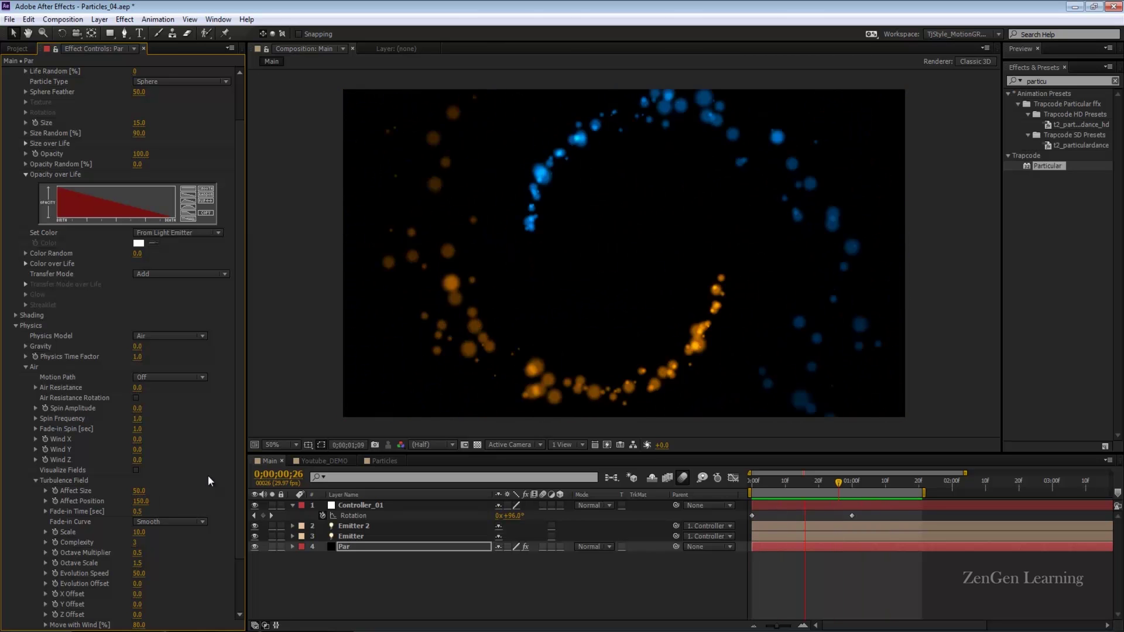
{"action": "key", "text": "space"}
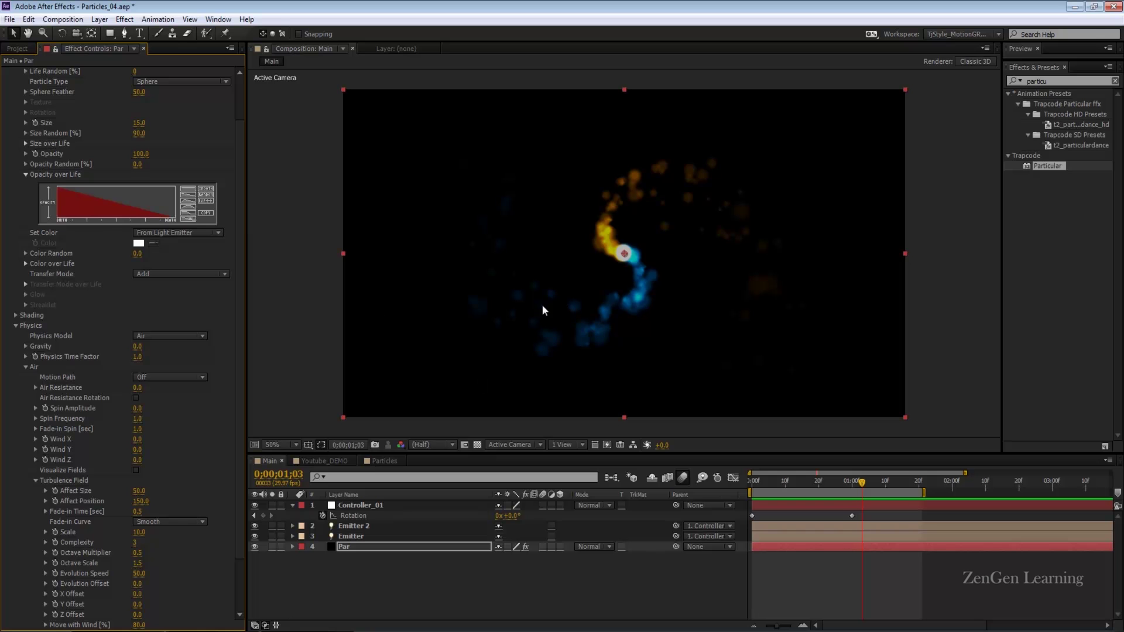
Reveal the Par layer's keyframes, go to 0;00;01;00, and leave only the Emitter group expanded in Particular
{"action": "scroll", "coordinate": [201, 282], "scroll_direction": "up", "scroll_amount": 3}
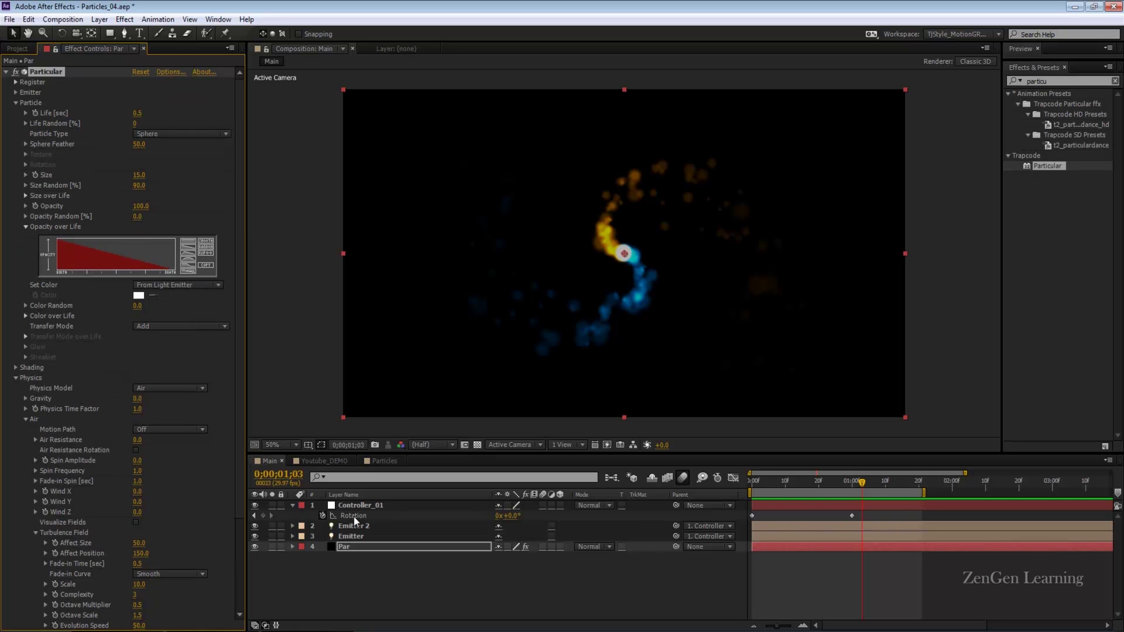
{"action": "left_click", "coordinate": [360, 548]}
{"action": "key", "text": "u"}
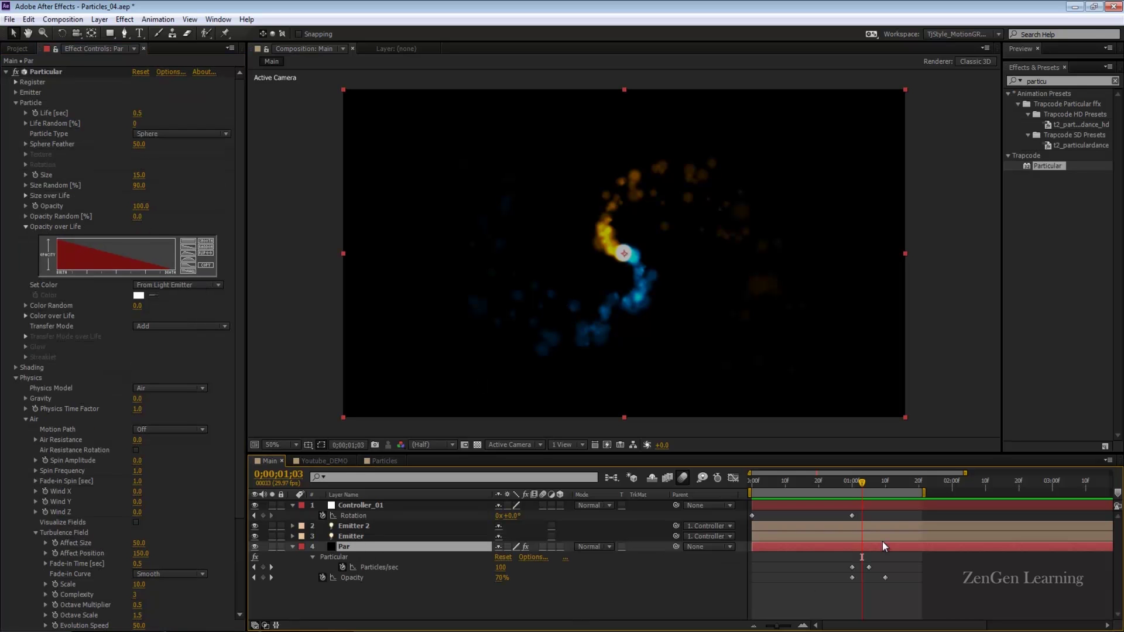
{"action": "left_click", "coordinate": [852, 485]}
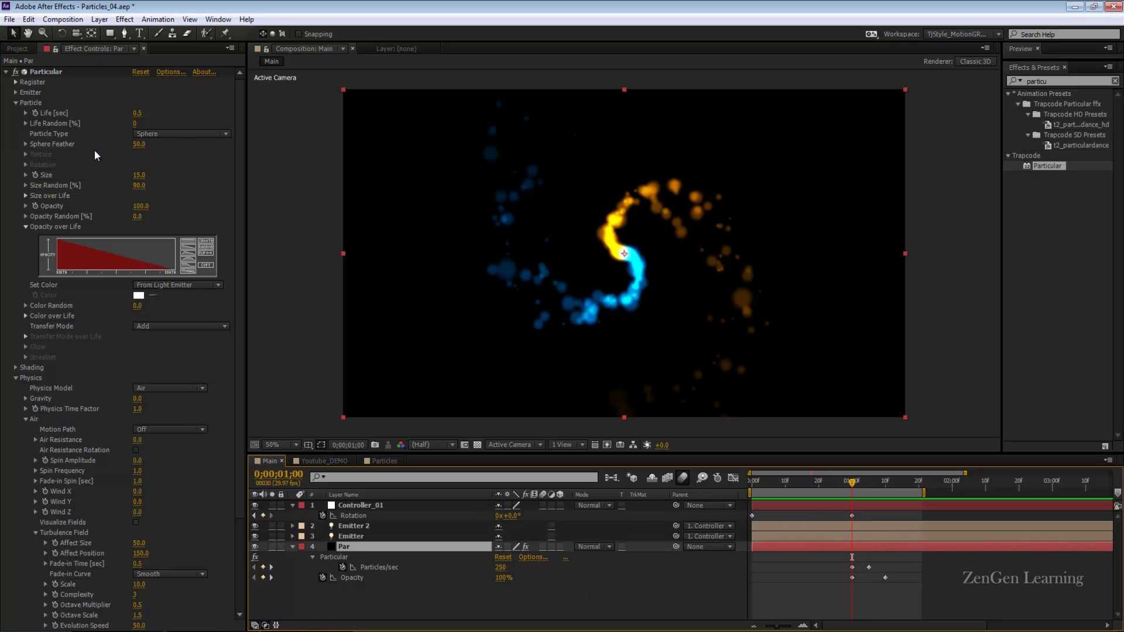
{"action": "left_click", "coordinate": [16, 103]}
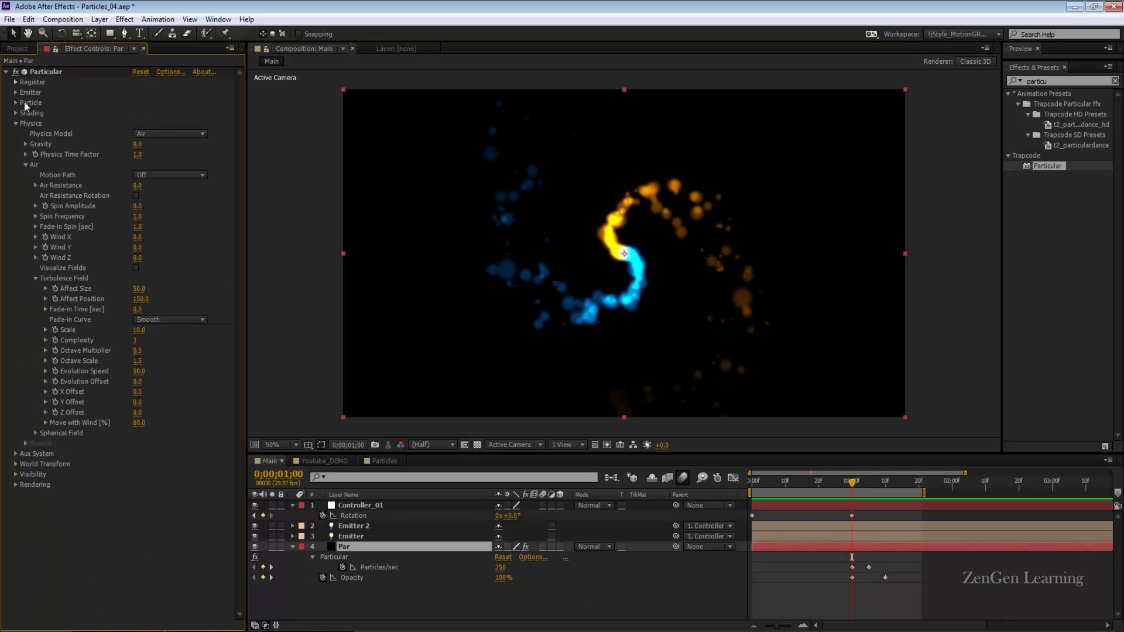
{"action": "left_click", "coordinate": [13, 122]}
{"action": "left_click", "coordinate": [15, 103]}
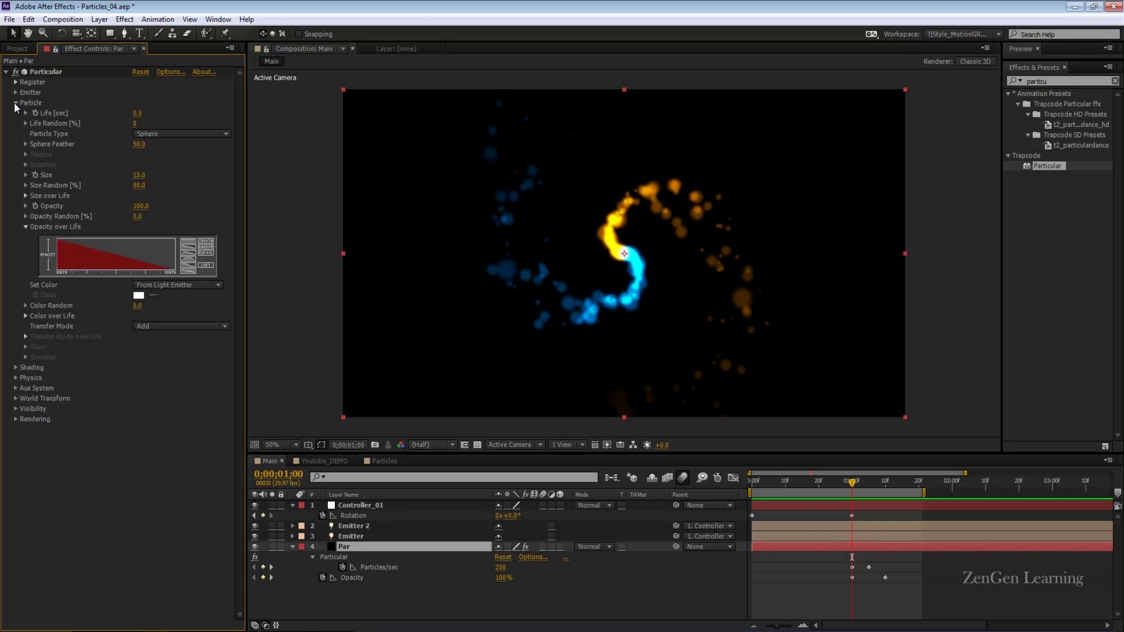
{"action": "left_click", "coordinate": [15, 103]}
{"action": "left_click", "coordinate": [17, 93]}
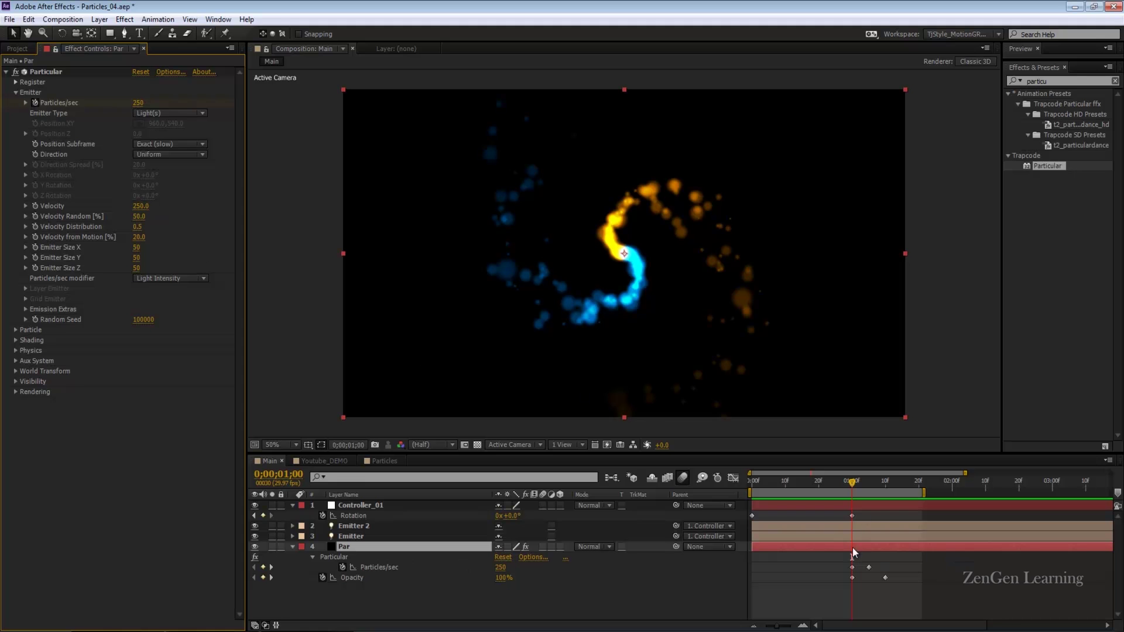
Set Par's Particles/sec keyframe at 0;00;01;00 to 200, preview the animation, save the project and collapse the layer
{"action": "mouse_move", "coordinate": [851, 486]}
{"action": "left_mouse_down"}
{"action": "mouse_move", "coordinate": [837, 486]}
{"action": "mouse_move", "coordinate": [852, 486]}
{"action": "left_mouse_up"}
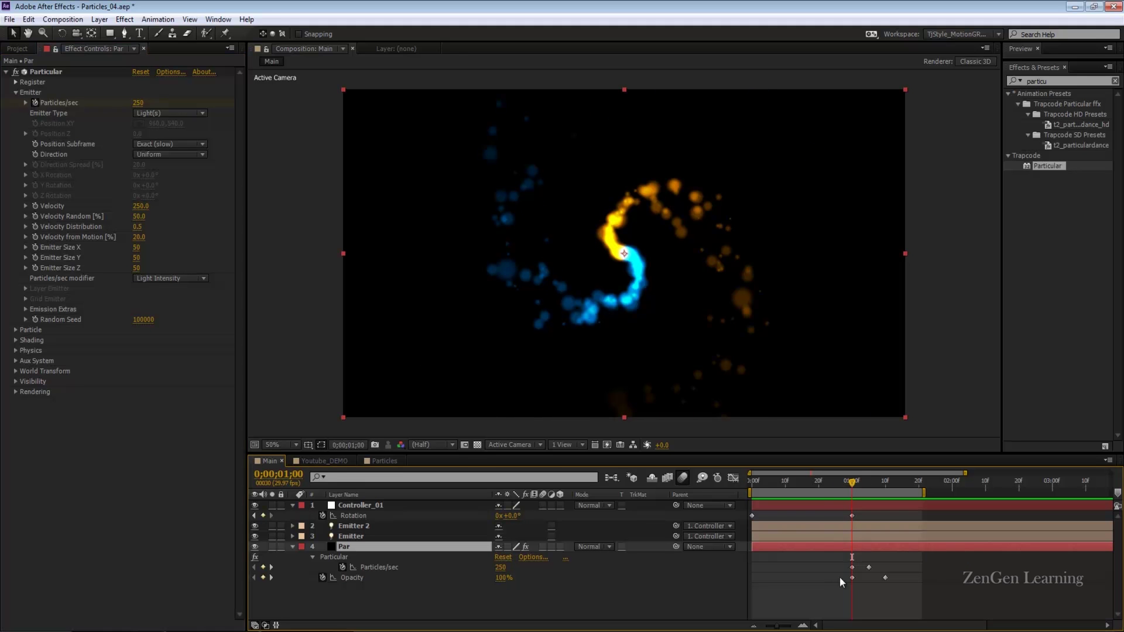
{"action": "left_click", "coordinate": [505, 566]}
{"action": "type", "text": "200"}
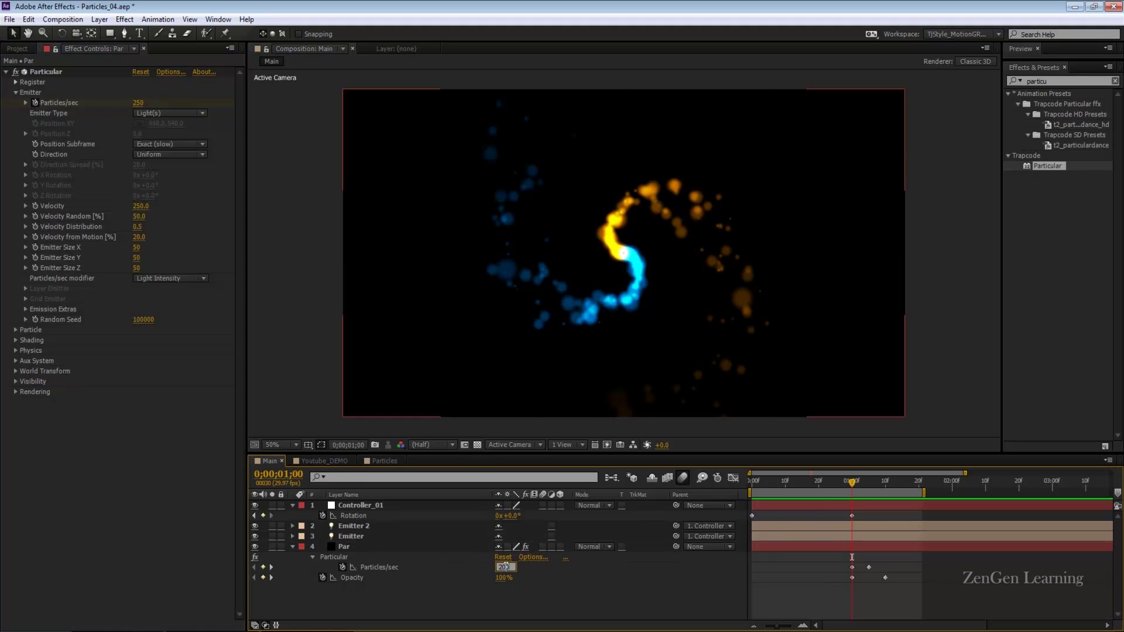
{"action": "key", "text": "Return"}
{"action": "key", "text": "space"}
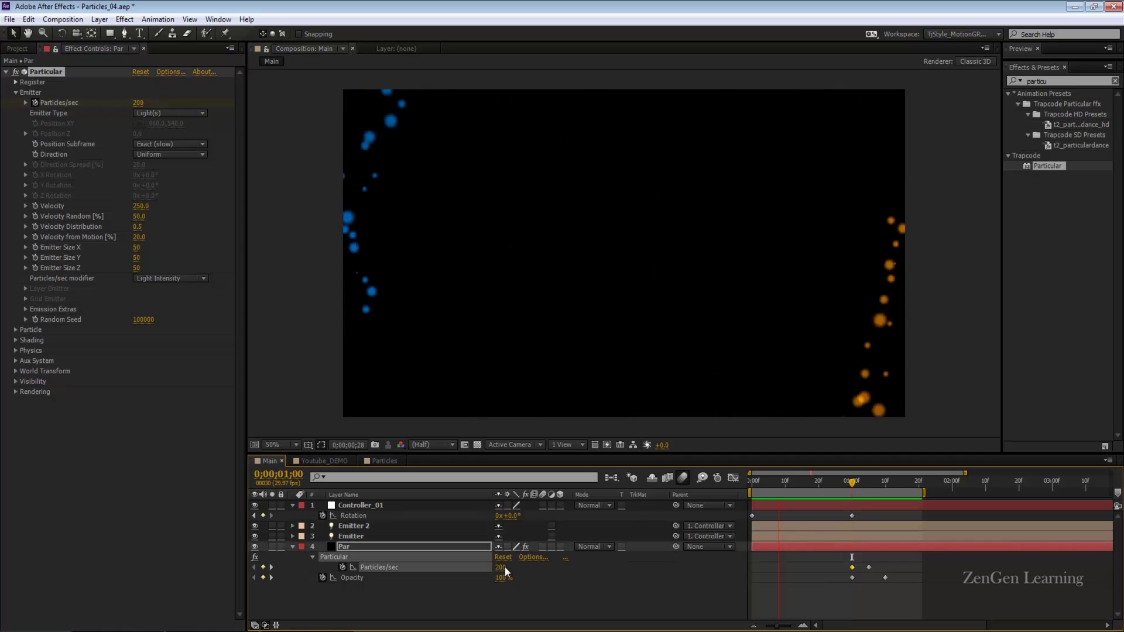
{"action": "key", "text": "space"}
{"action": "key", "text": "ctrl+s"}
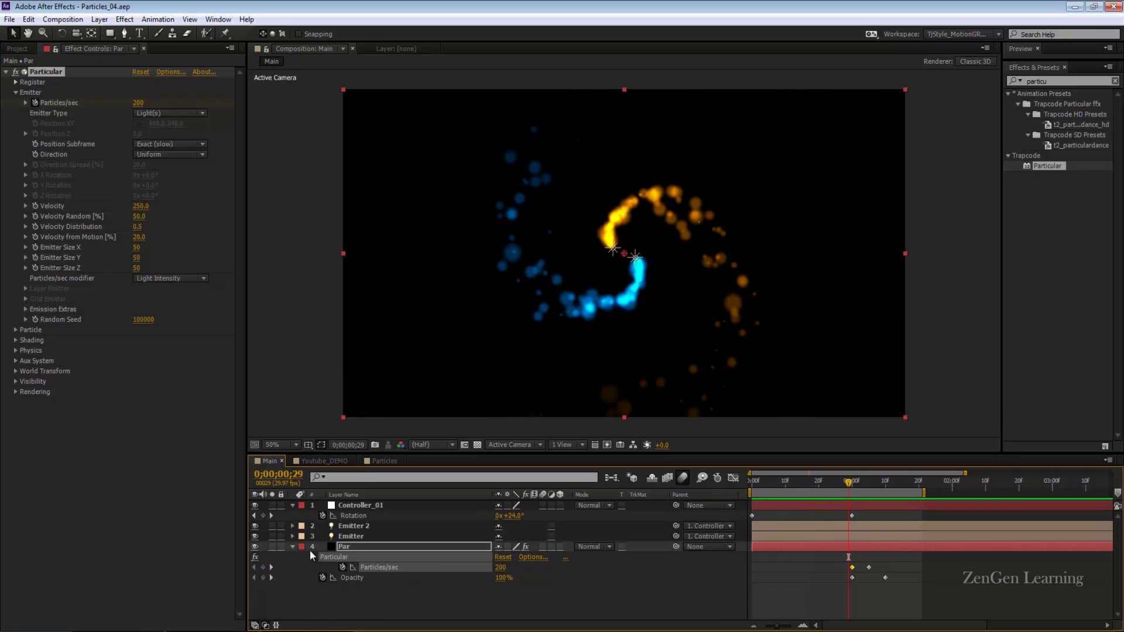
{"action": "left_click", "coordinate": [293, 547]}
Examine the soloed Par layer in the Particles composition as a reference and return to the Main composition
{"action": "left_click", "coordinate": [382, 462]}
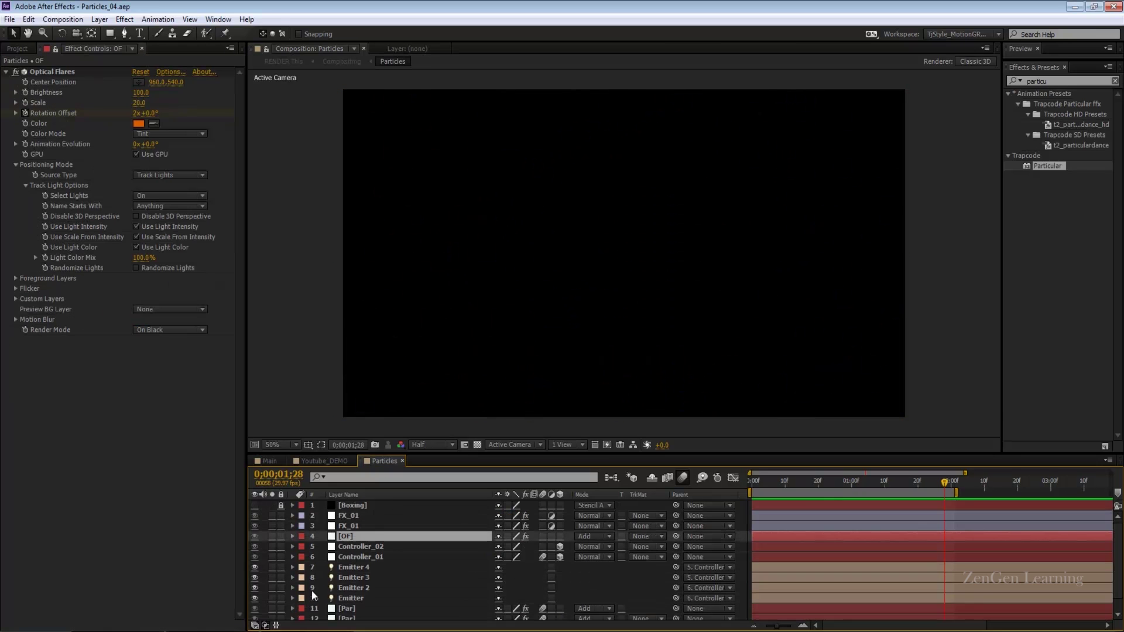
{"action": "scroll", "coordinate": [293, 610], "scroll_direction": "down", "scroll_amount": 1}
{"action": "left_click", "coordinate": [272, 605]}
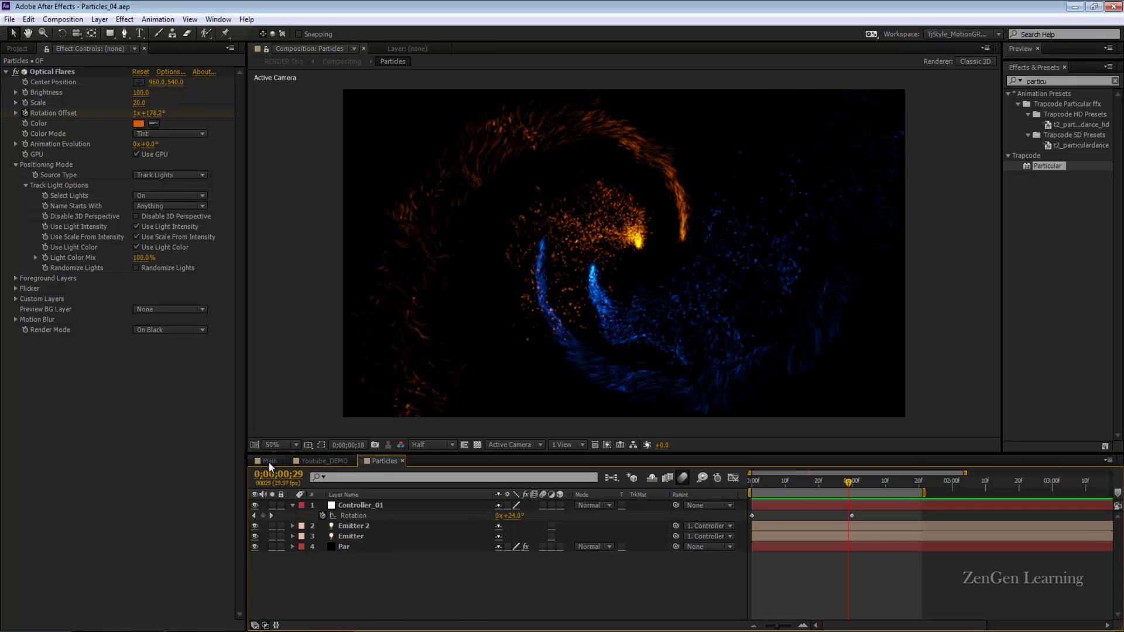
{"action": "left_click", "coordinate": [269, 462]}
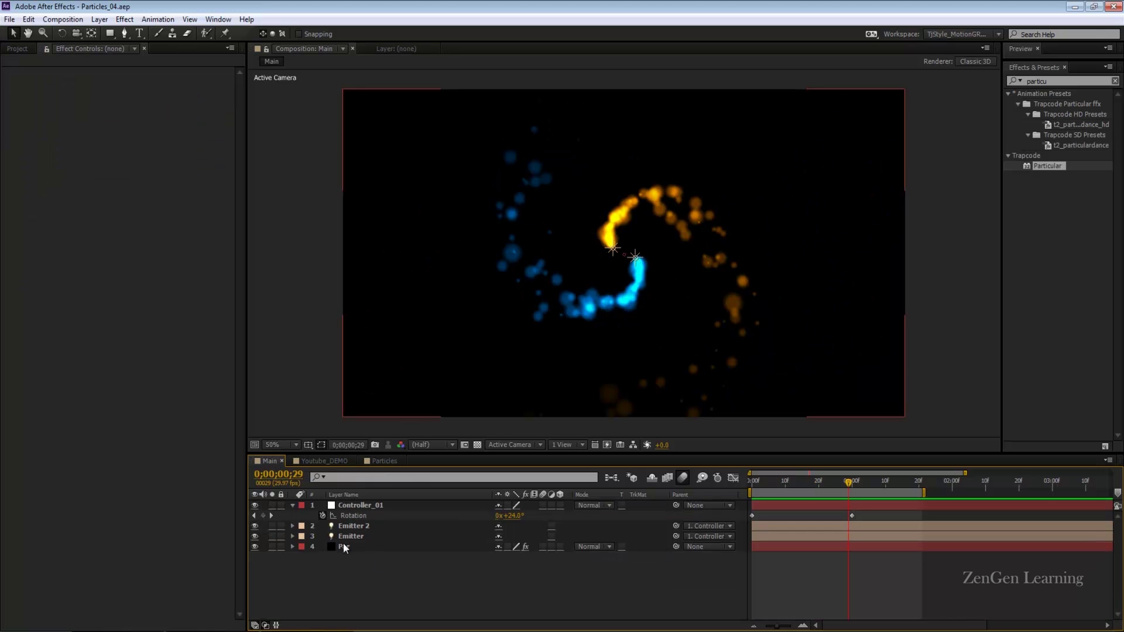
Duplicate the Par layer, solo the duplicate and reveal its keyframed properties
{"action": "left_click", "coordinate": [349, 547]}
{"action": "key", "text": "ctrl+d"}
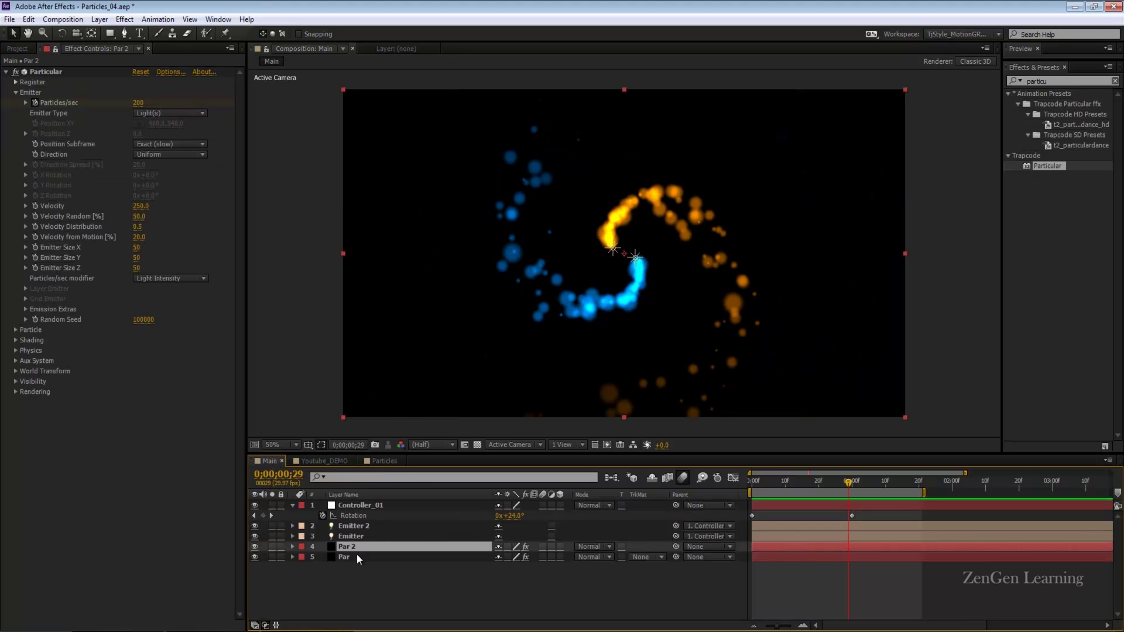
{"action": "left_click", "coordinate": [274, 546]}
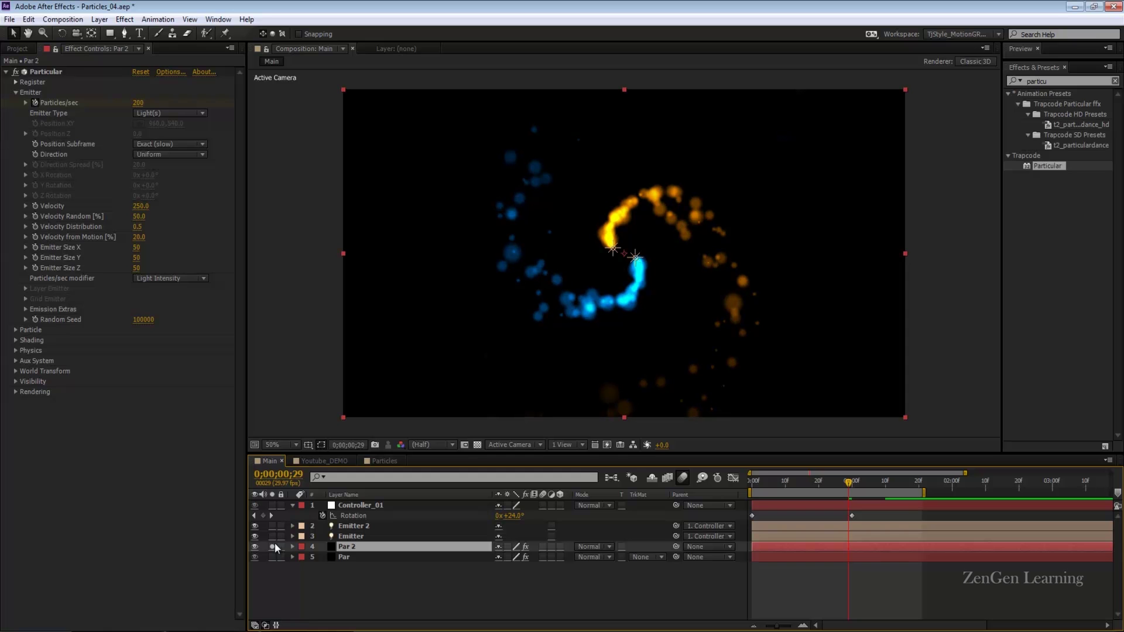
{"action": "left_click", "coordinate": [356, 553]}
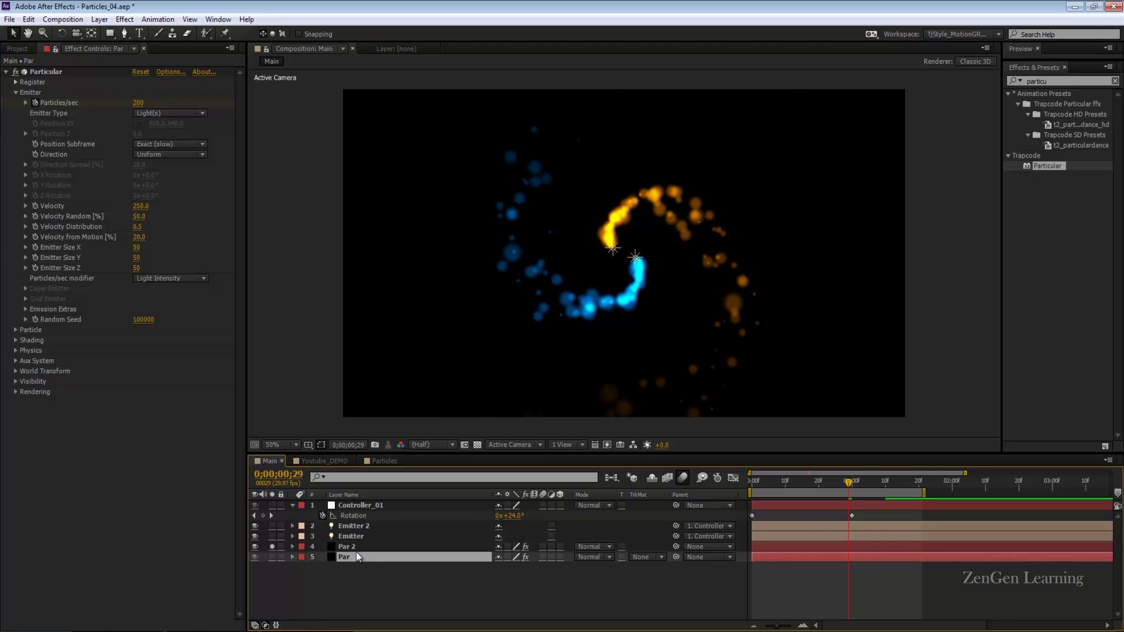
{"action": "left_click", "coordinate": [353, 547]}
{"action": "key", "text": "u"}
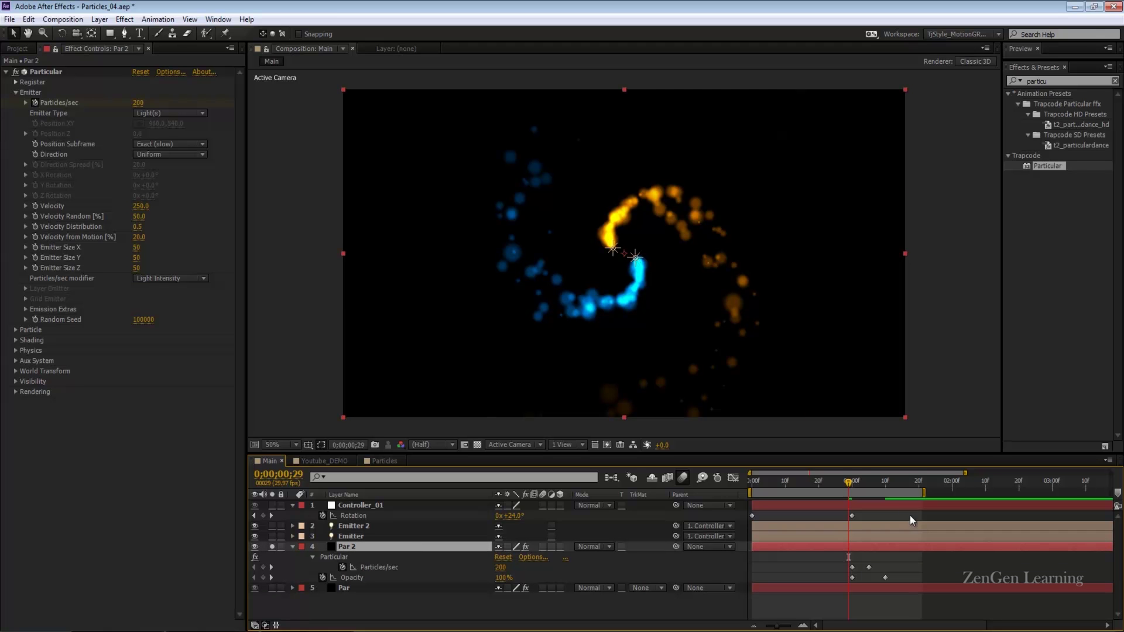
Set Par 2's Particles/sec keyframe at 0;00;01;00 to 2000 and save the project
{"action": "left_click", "coordinate": [848, 480]}
{"action": "left_click_drag", "start_coordinate": [829, 558], "coordinate": [901, 580]}
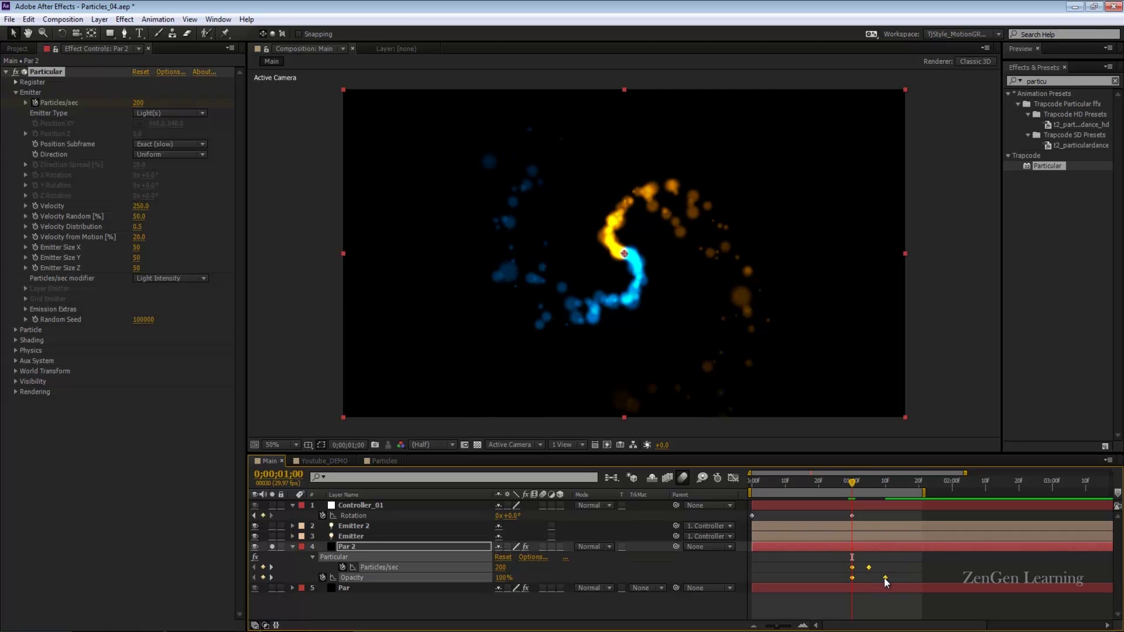
{"action": "left_click", "coordinate": [826, 600]}
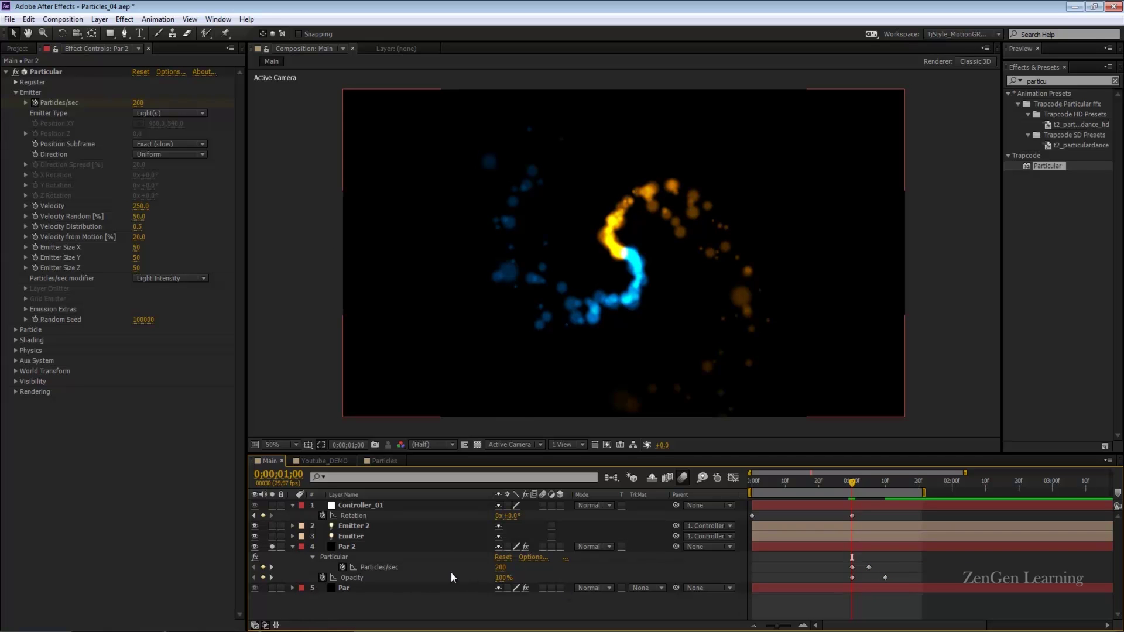
{"action": "left_click", "coordinate": [500, 567]}
{"action": "type", "text": "2000"}
{"action": "key", "text": "Return"}
{"action": "key", "text": "ctrl+s"}
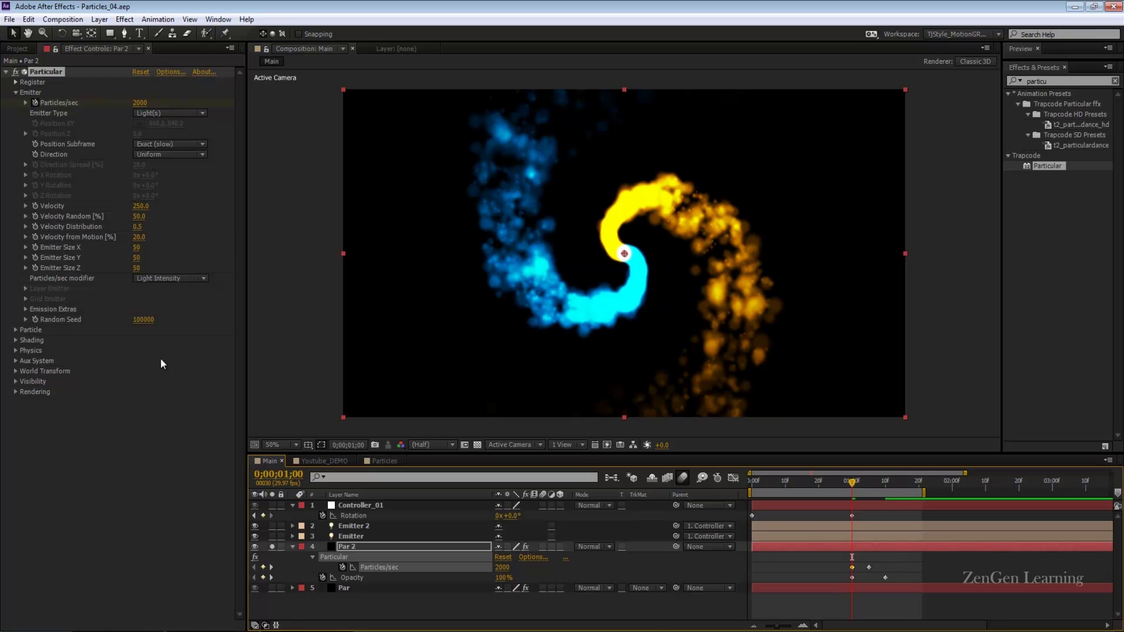
Reduce the Par 2 particles' Size to 2.5 and preview the animation
{"action": "left_click", "coordinate": [15, 330]}
{"action": "left_click", "coordinate": [134, 402]}
{"action": "type", "text": "5"}
{"action": "key", "text": "Return"}
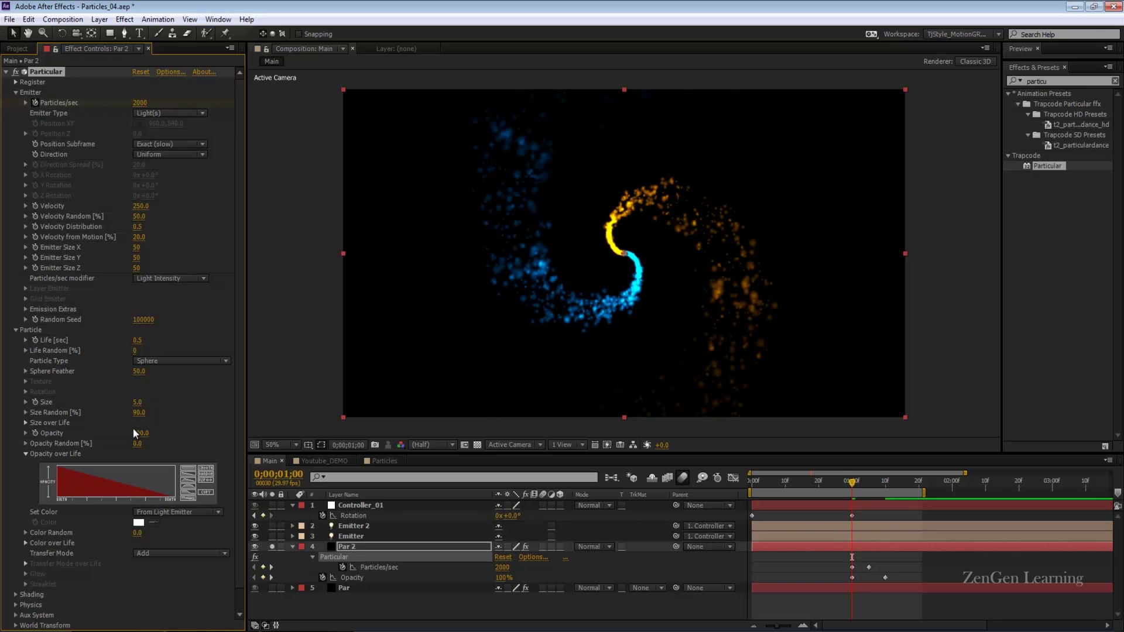
{"action": "left_click", "coordinate": [135, 401]}
{"action": "key", "text": "Return"}
{"action": "key", "text": "KP_0"}
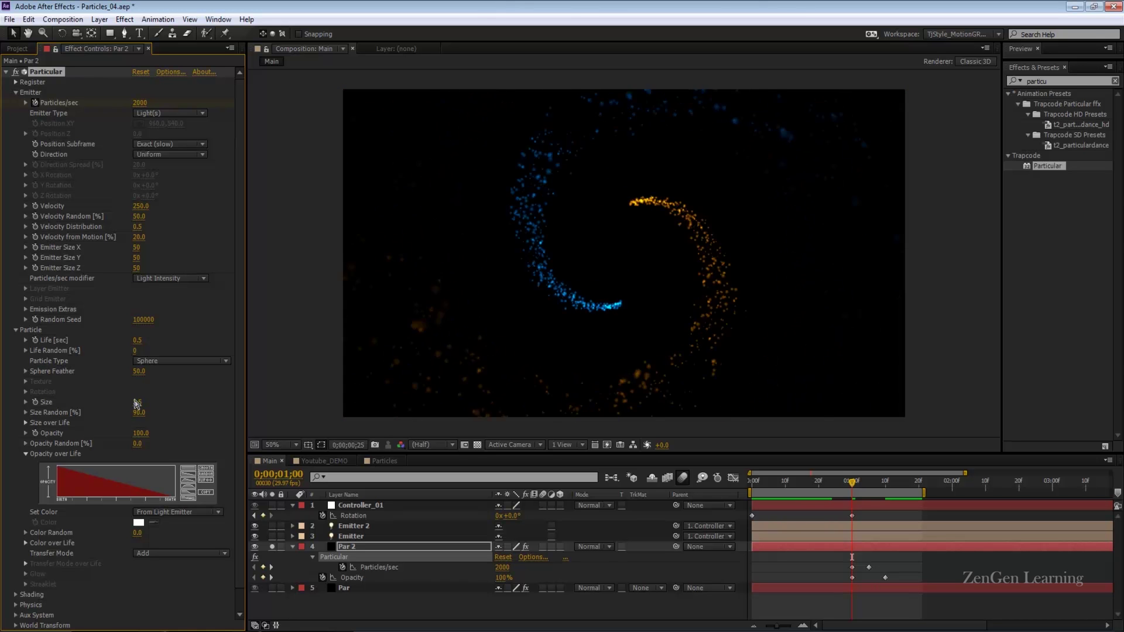
{"action": "key", "text": "space"}
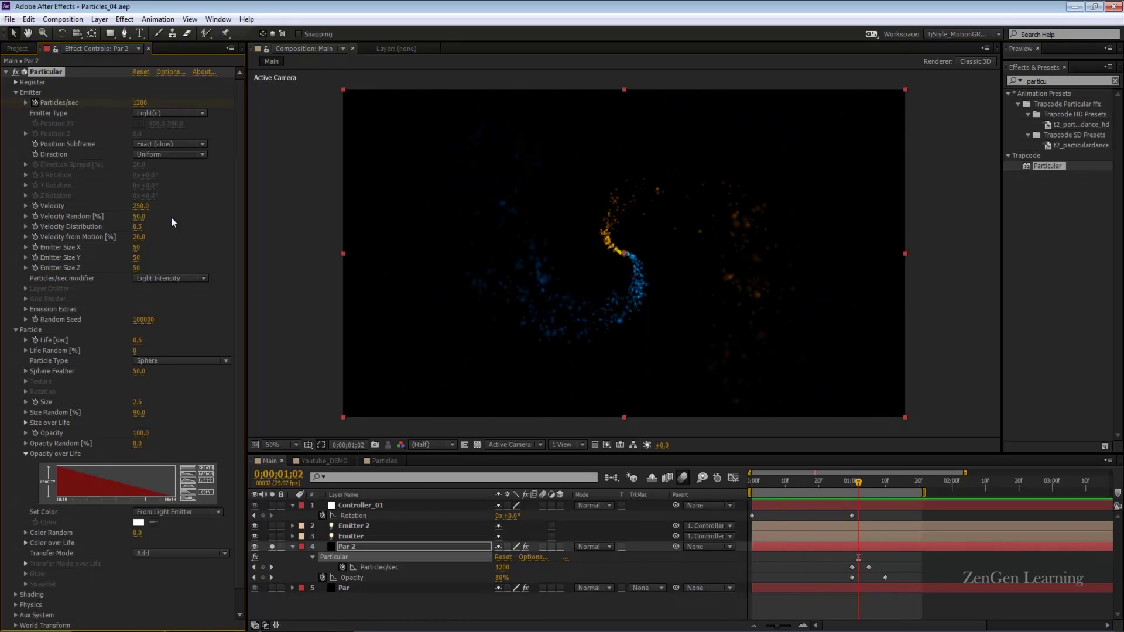
Set the Par 2 emitter's Velocity to 500 and preview the animation
{"action": "left_click", "coordinate": [141, 207]}
{"action": "type", "text": "500"}
{"action": "key", "text": "Return"}
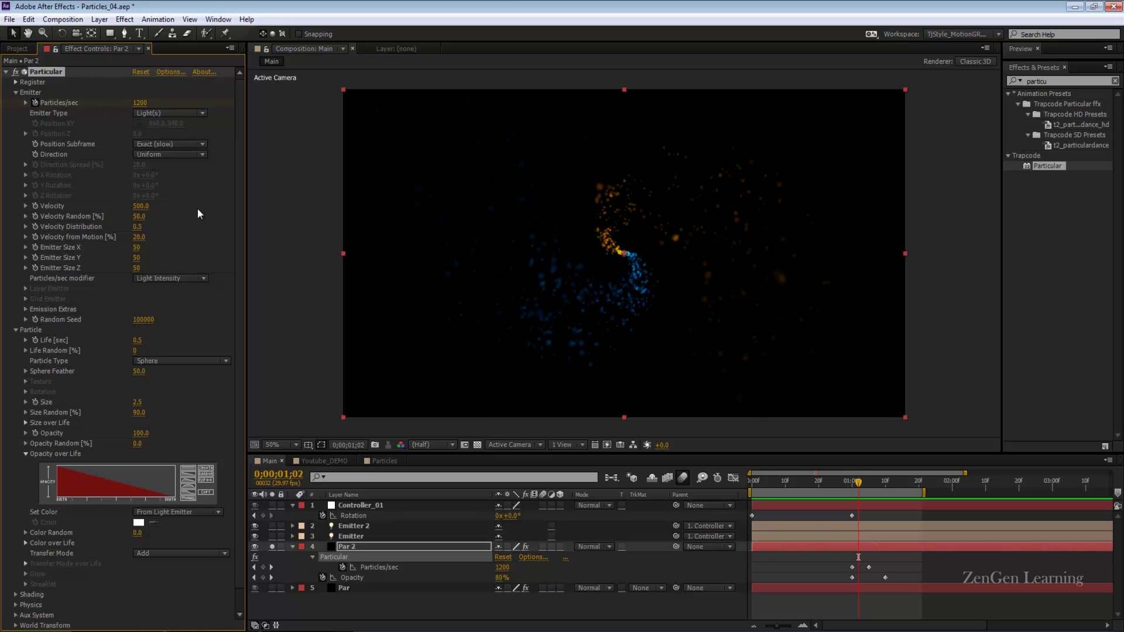
{"action": "key", "text": "space"}
{"action": "key", "text": "space"}
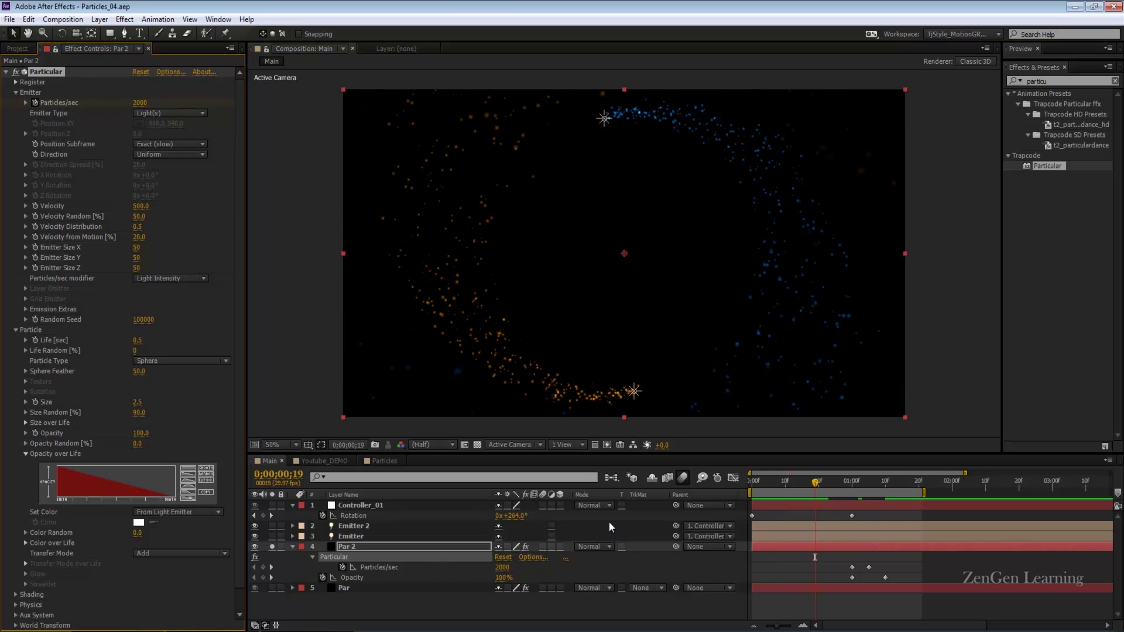
Enable motion blur on the Par 2 layer, preview the animation and save the project
{"action": "left_click", "coordinate": [543, 547]}
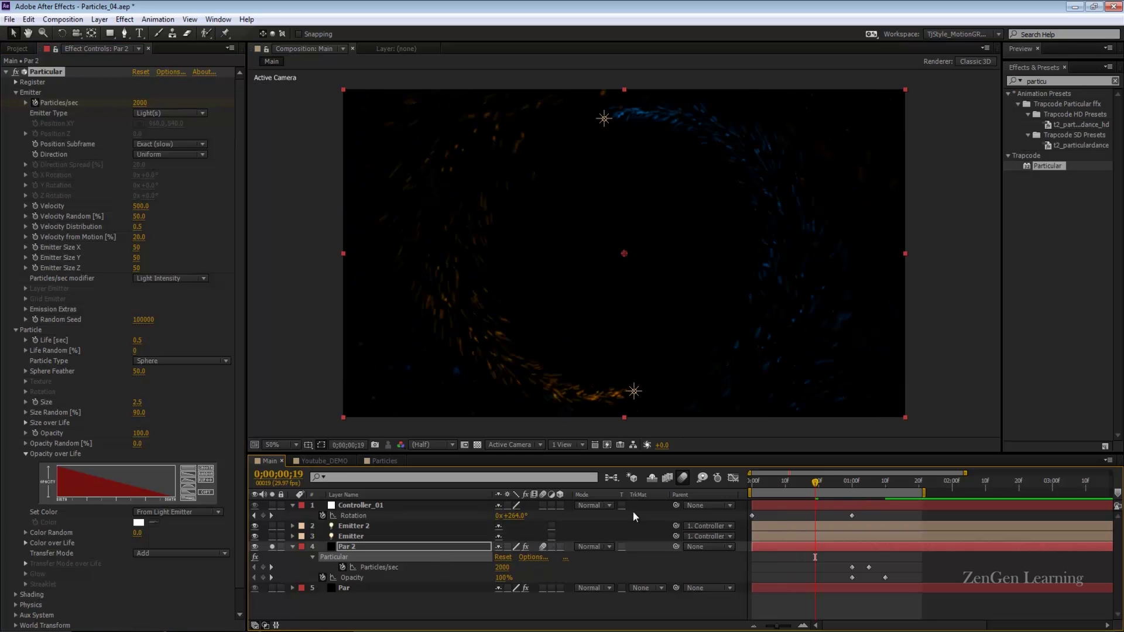
{"action": "key", "text": "space"}
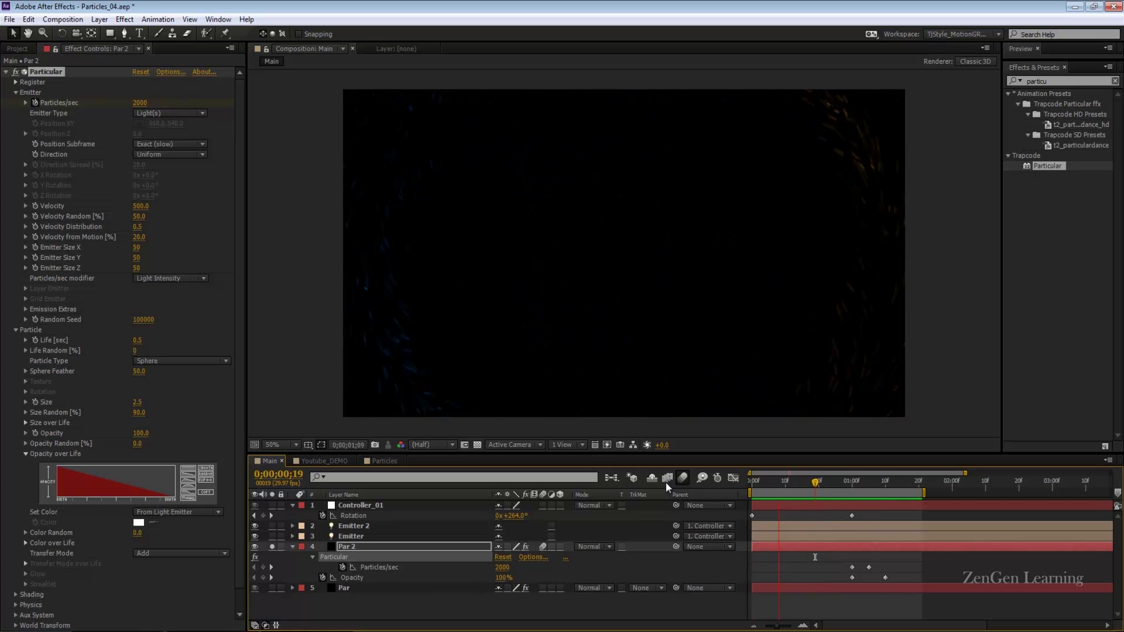
{"action": "key", "text": "space"}
{"action": "key", "text": "ctrl+s"}
In Par 2's air physics, set the Turbulence Field's Affect Position to 10 and preview the animation
{"action": "left_click_drag", "start_coordinate": [871, 481], "coordinate": [845, 483]}
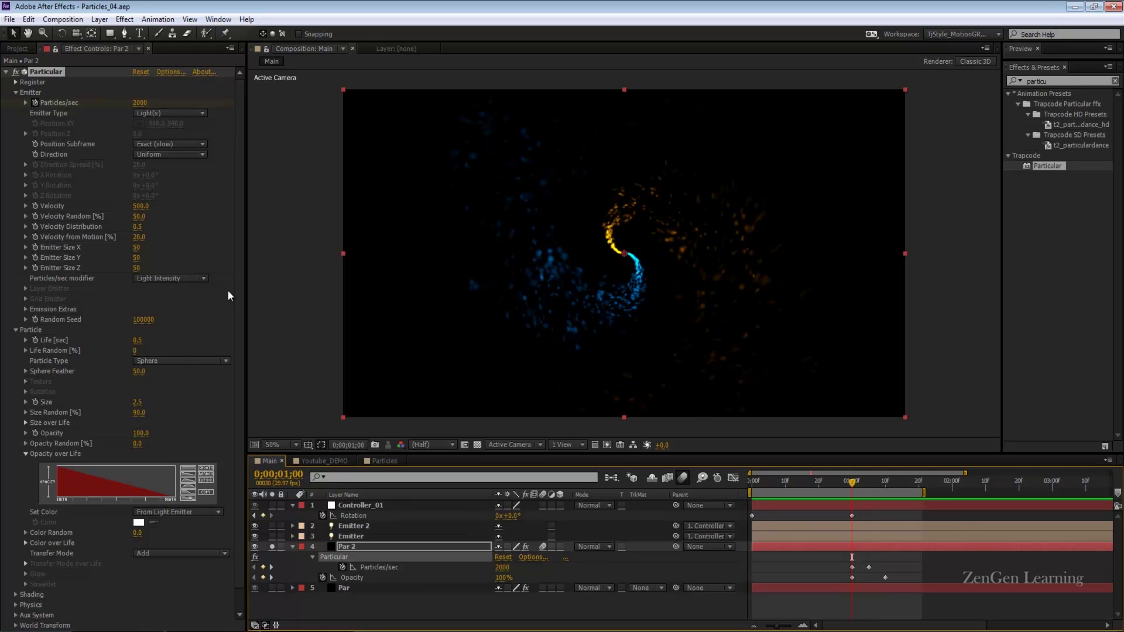
{"action": "scroll", "coordinate": [223, 305], "scroll_direction": "down", "scroll_amount": 1}
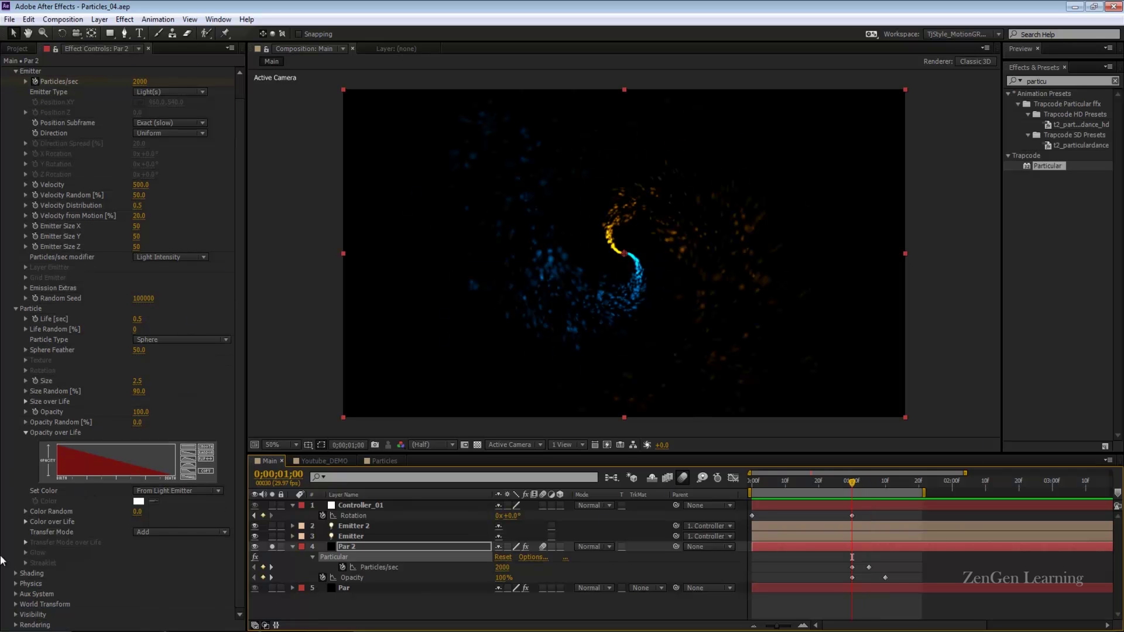
{"action": "left_click", "coordinate": [16, 584]}
{"action": "scroll", "coordinate": [144, 561], "scroll_direction": "down", "scroll_amount": 15}
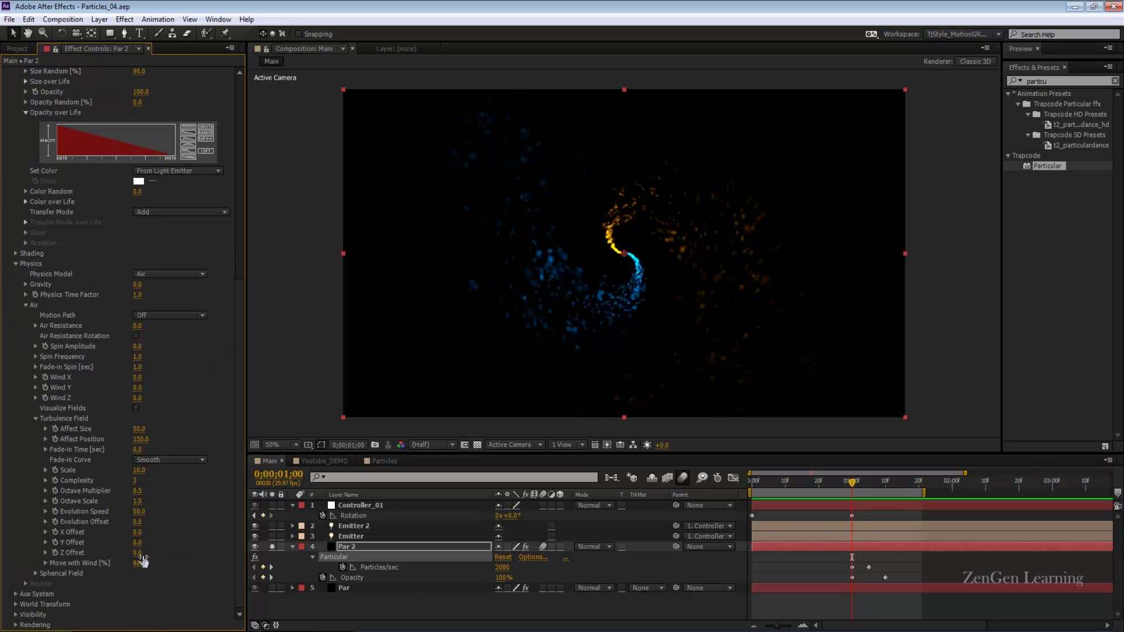
{"action": "left_click", "coordinate": [139, 428]}
{"action": "type", "text": "100"}
{"action": "key", "text": "Return"}
{"action": "left_click", "coordinate": [146, 440]}
{"action": "type", "text": "10"}
{"action": "key", "text": "Return"}
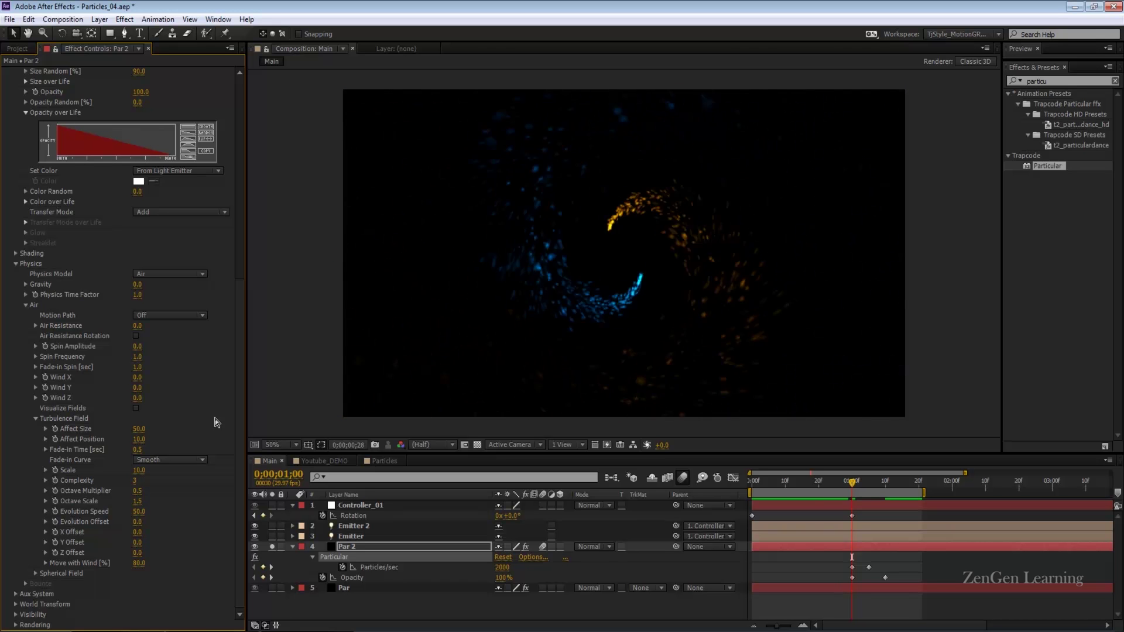
{"action": "key", "text": "space"}
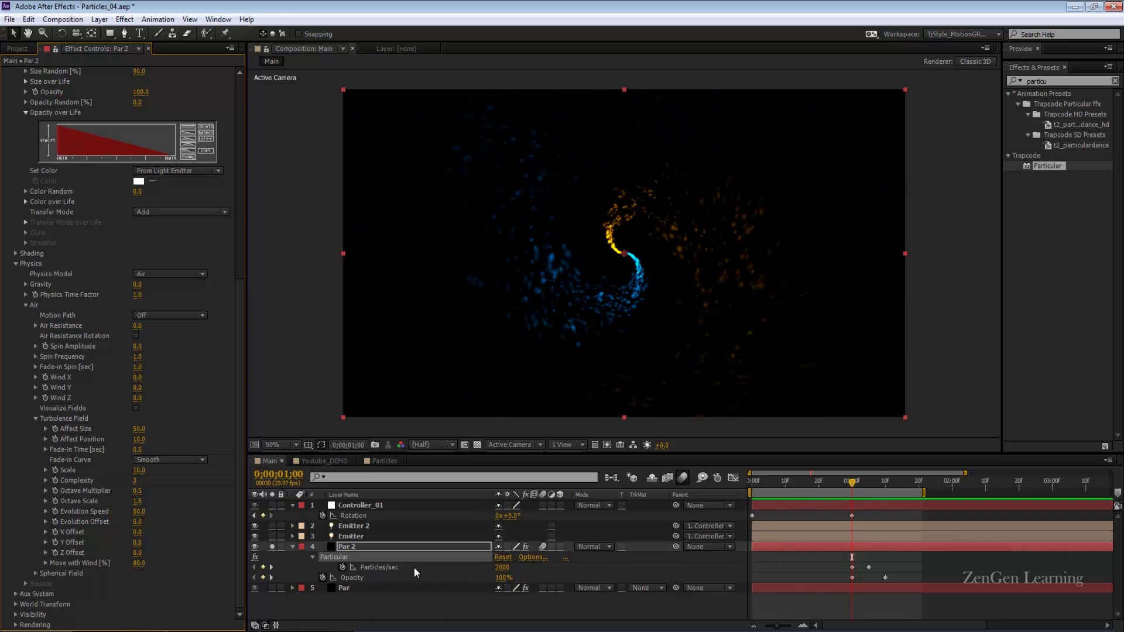
Set Par 2's Particles/sec keyframe at 0;00;01;00 to 3000, check the animation and save the project
{"action": "left_click", "coordinate": [502, 568]}
{"action": "type", "text": "3000"}
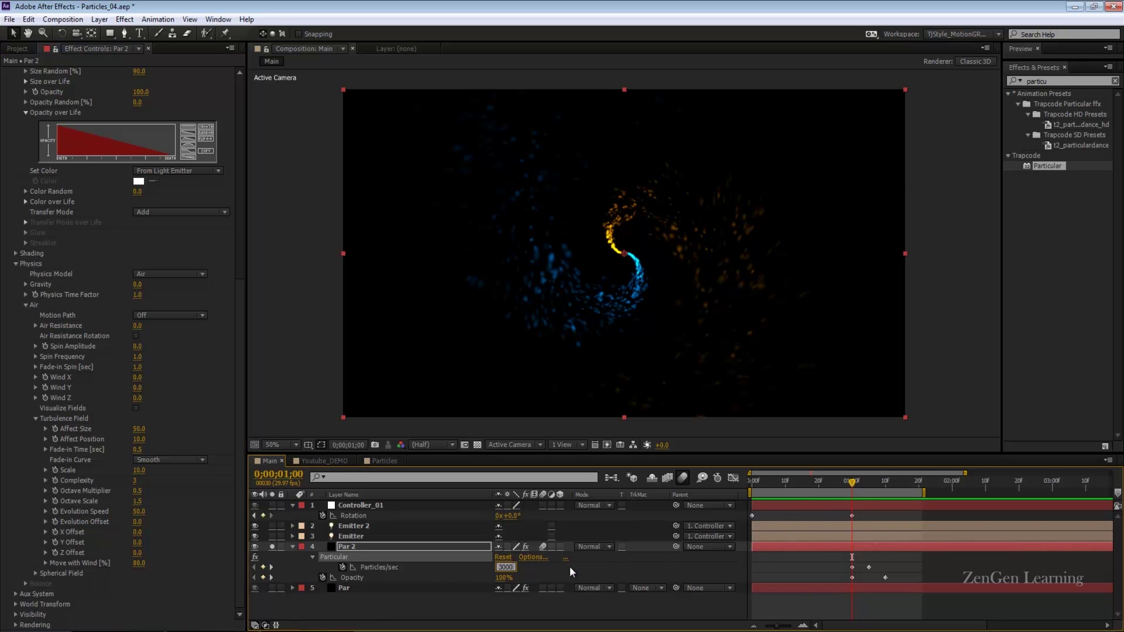
{"action": "key", "text": "Return"}
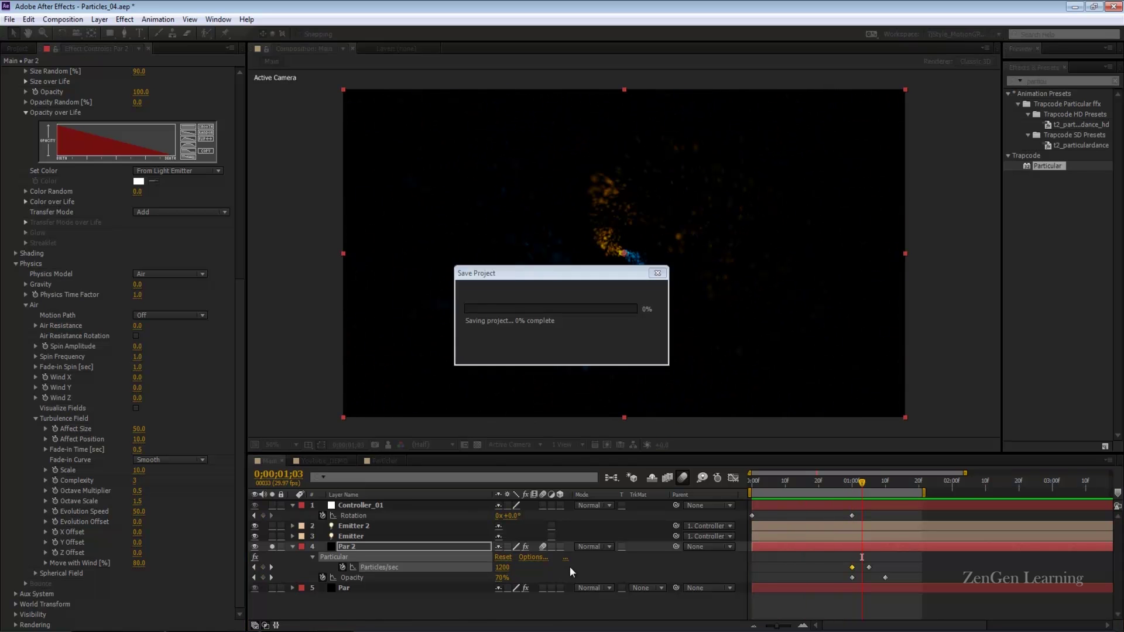
{"action": "scroll", "coordinate": [216, 380], "scroll_direction": "up", "scroll_amount": 10}
{"action": "scroll", "coordinate": [216, 381], "scroll_direction": "down", "scroll_amount": 10}
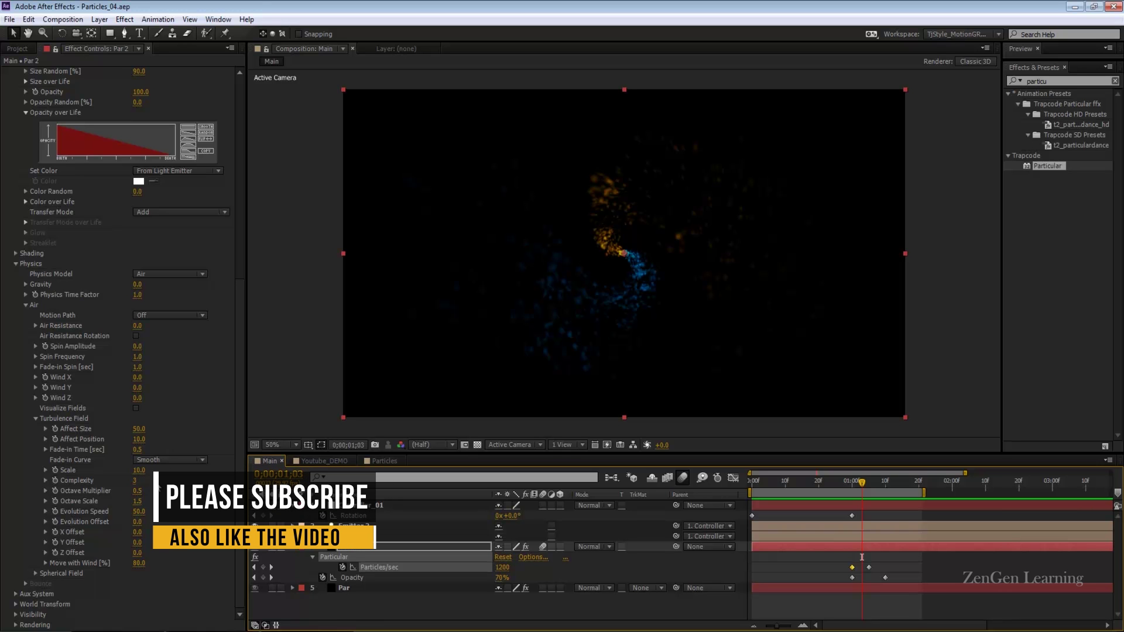
Compare the Particles and Youtube_DEMO reference compositions with Main, previewing the Youtube_DEMO animation and checking Par 2's Particular settings
{"action": "left_click", "coordinate": [395, 461]}
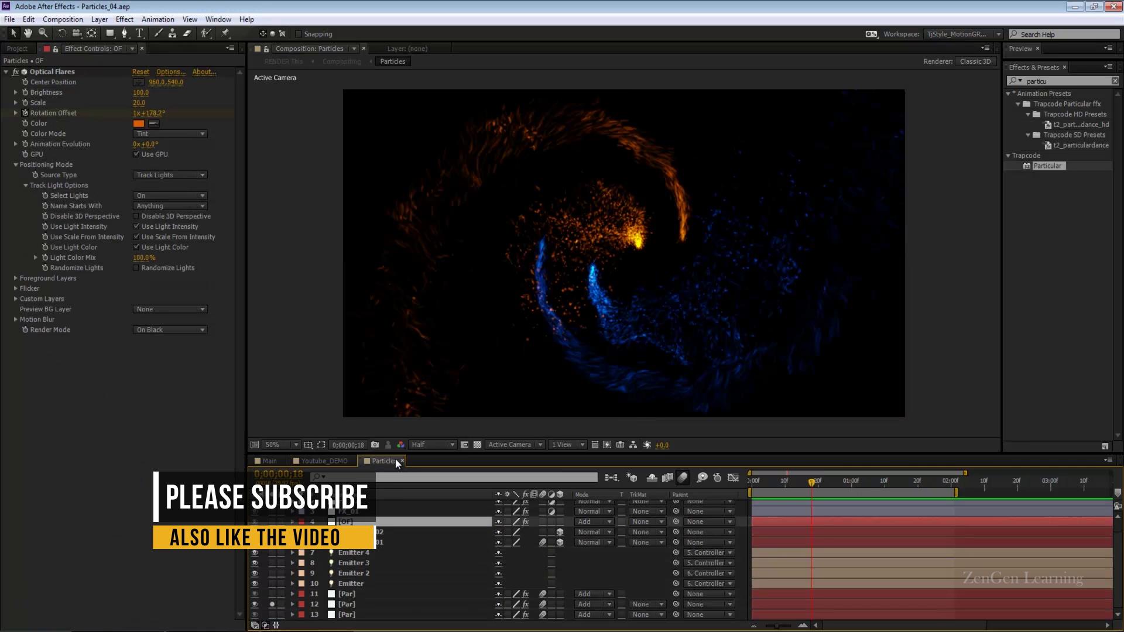
{"action": "key", "text": "ctrl+shift+comma"}
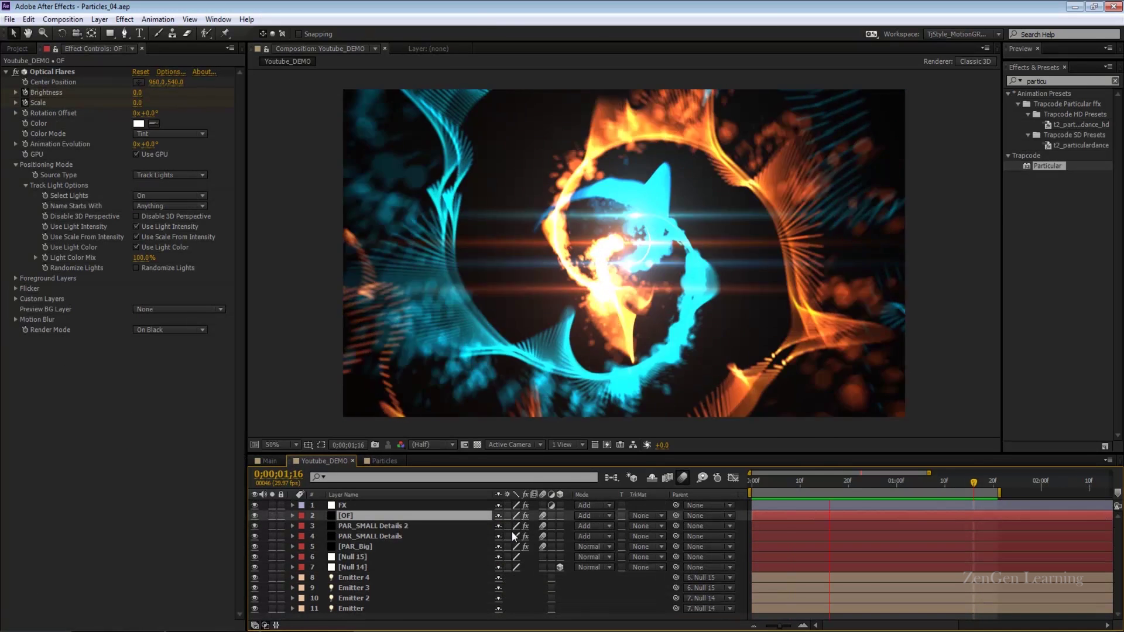
{"action": "key", "text": "space"}
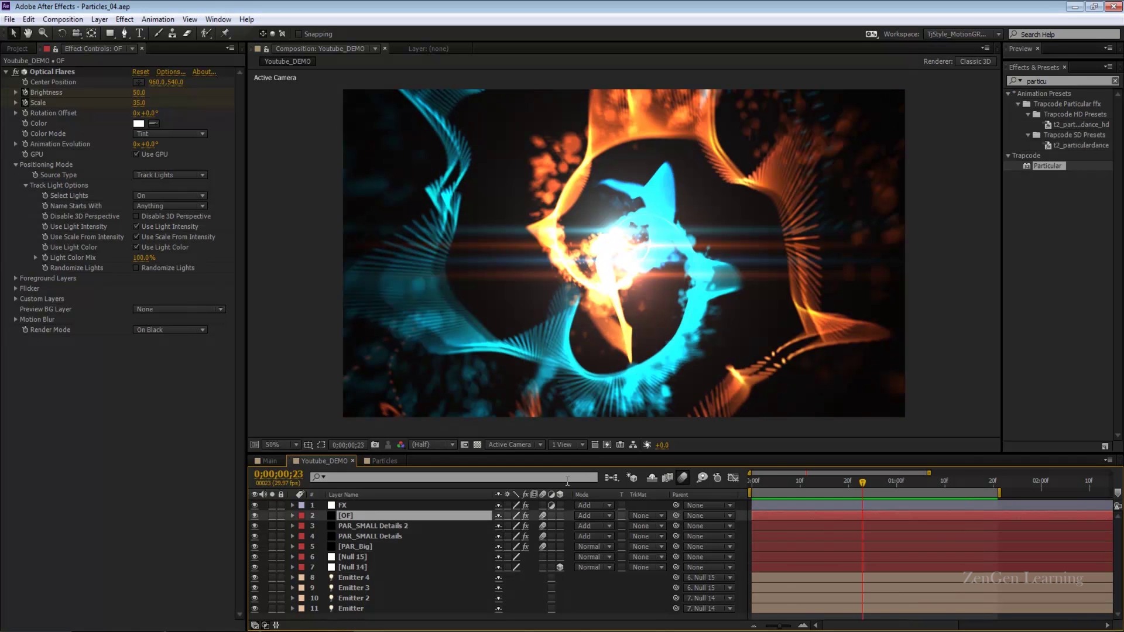
{"action": "left_click_drag", "start_coordinate": [844, 479], "coordinate": [825, 480]}
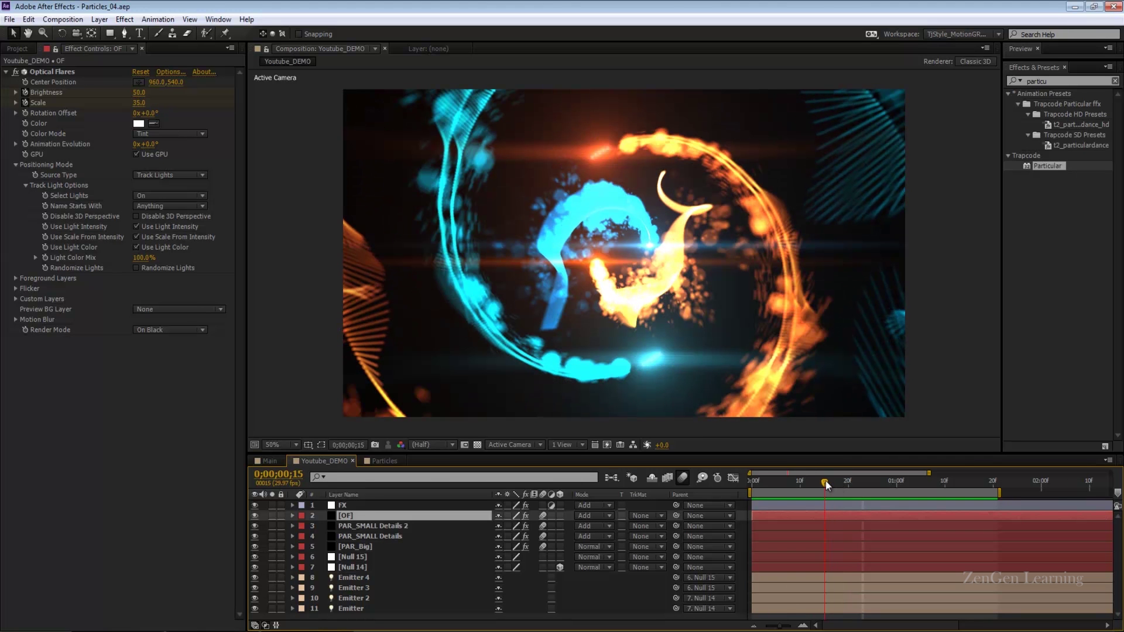
{"action": "left_click", "coordinate": [269, 461]}
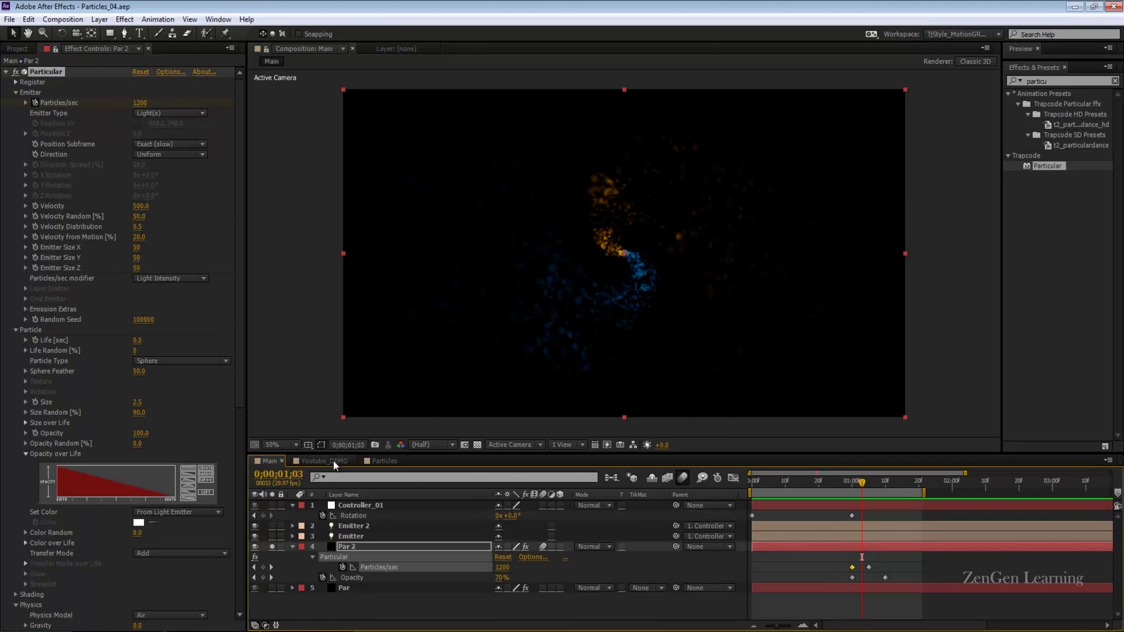
{"action": "left_click", "coordinate": [321, 462]}
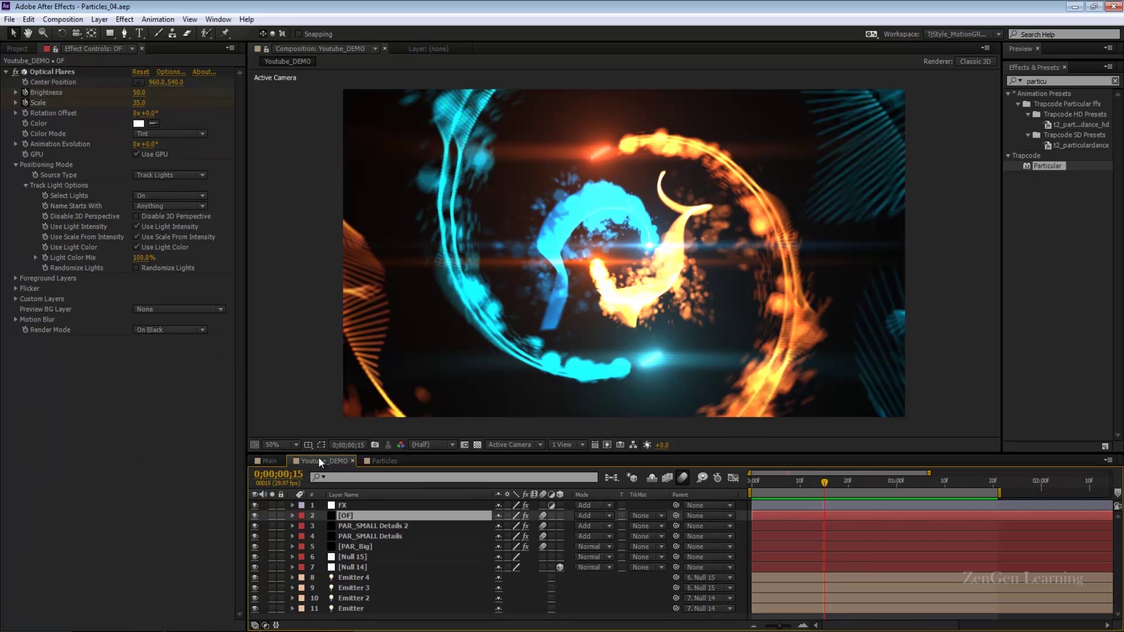
{"action": "left_click", "coordinate": [269, 461]}
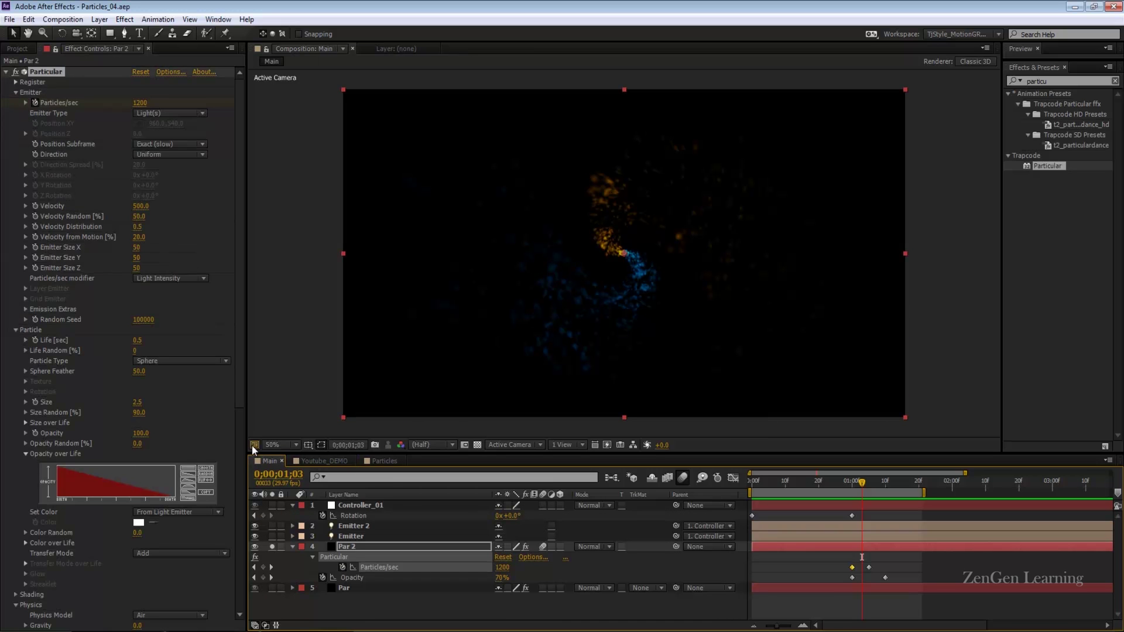
{"action": "scroll", "coordinate": [240, 427], "scroll_direction": "down", "scroll_amount": 10}
{"action": "scroll", "coordinate": [239, 264], "scroll_direction": "up", "scroll_amount": 8}
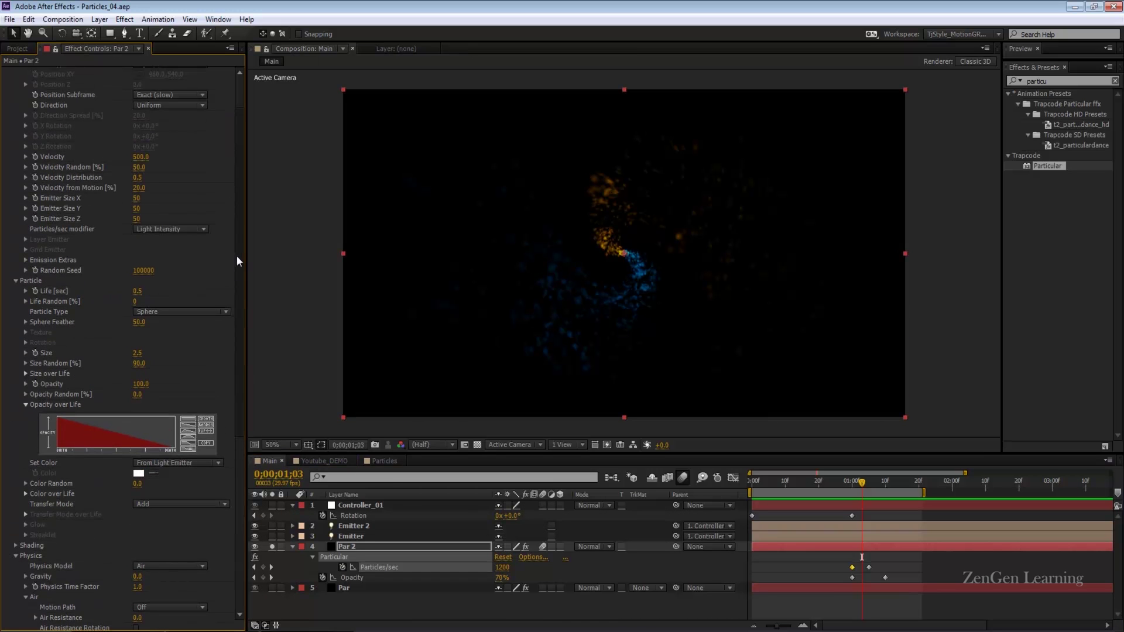
Turn off solo for the Par 2 layer in Main, preview both particle layers together and save the project
{"action": "left_click", "coordinate": [842, 481]}
{"action": "left_click_drag", "start_coordinate": [842, 481], "coordinate": [812, 480]}
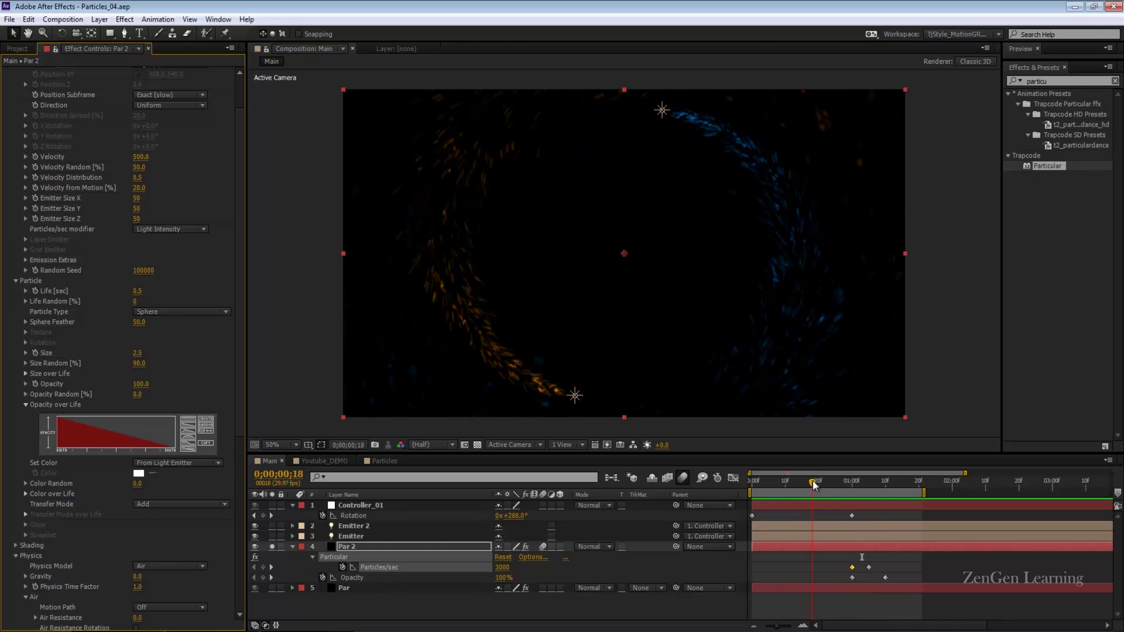
{"action": "left_click", "coordinate": [273, 546]}
{"action": "key", "text": "space"}
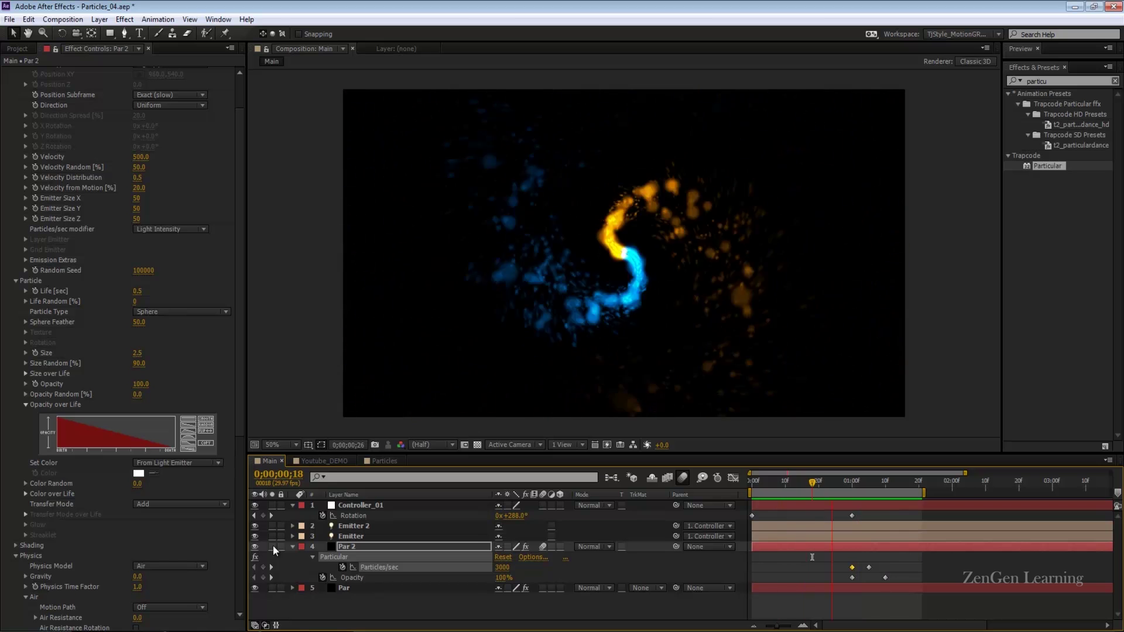
{"action": "key", "text": "ctrl+s"}
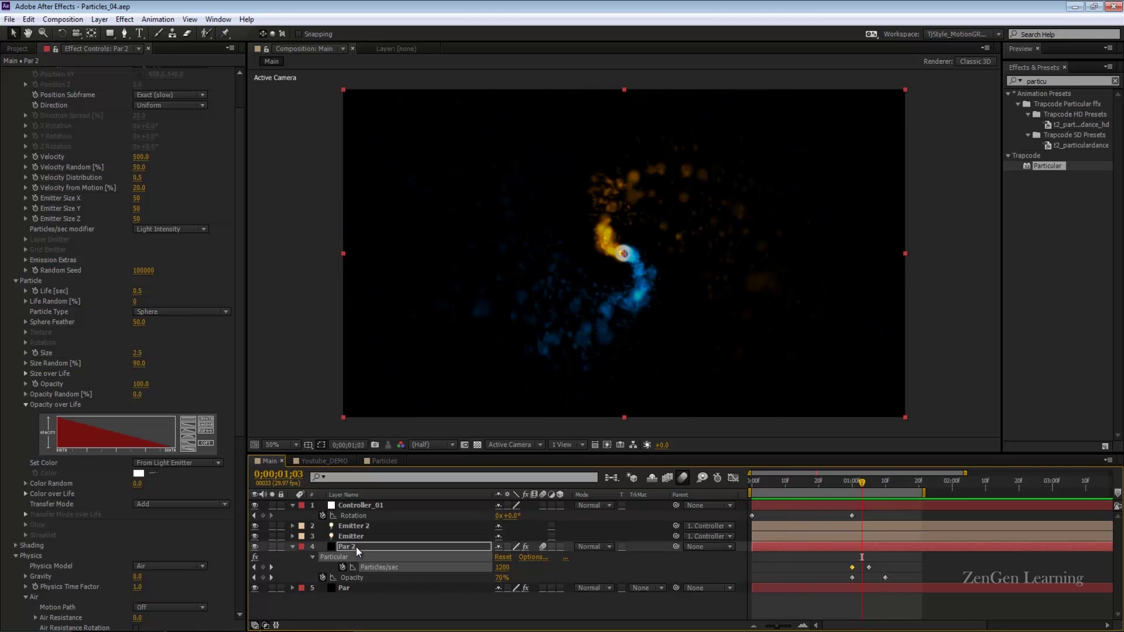
Set the Par 2 layer's blending mode to Add and check the particles at 0;00;00;27
{"action": "left_click", "coordinate": [354, 547]}
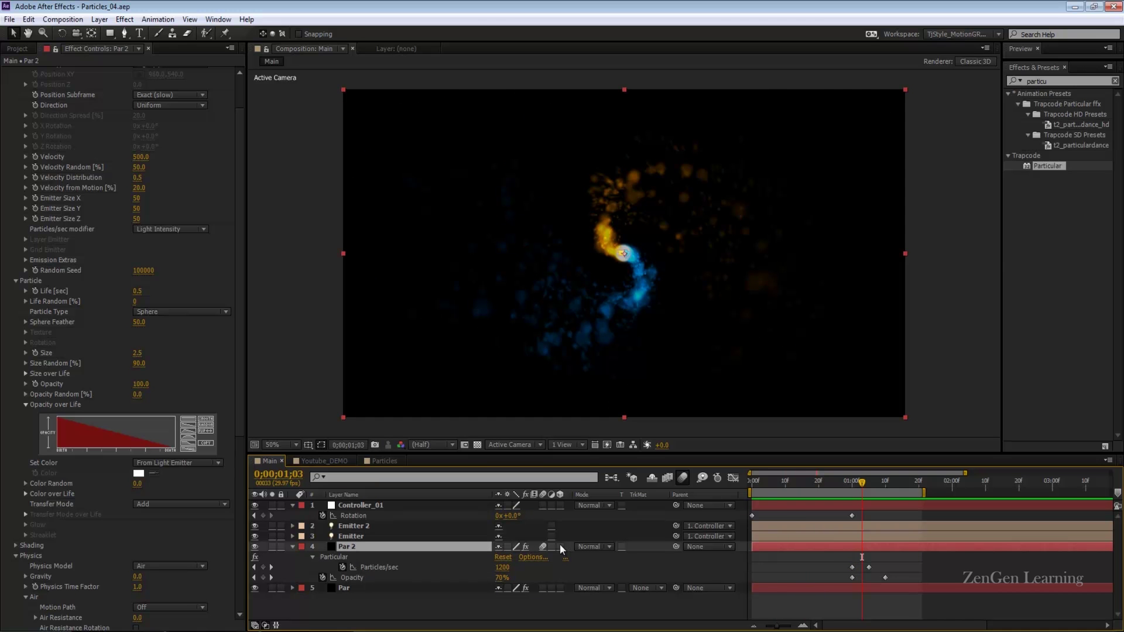
{"action": "left_click", "coordinate": [594, 546]}
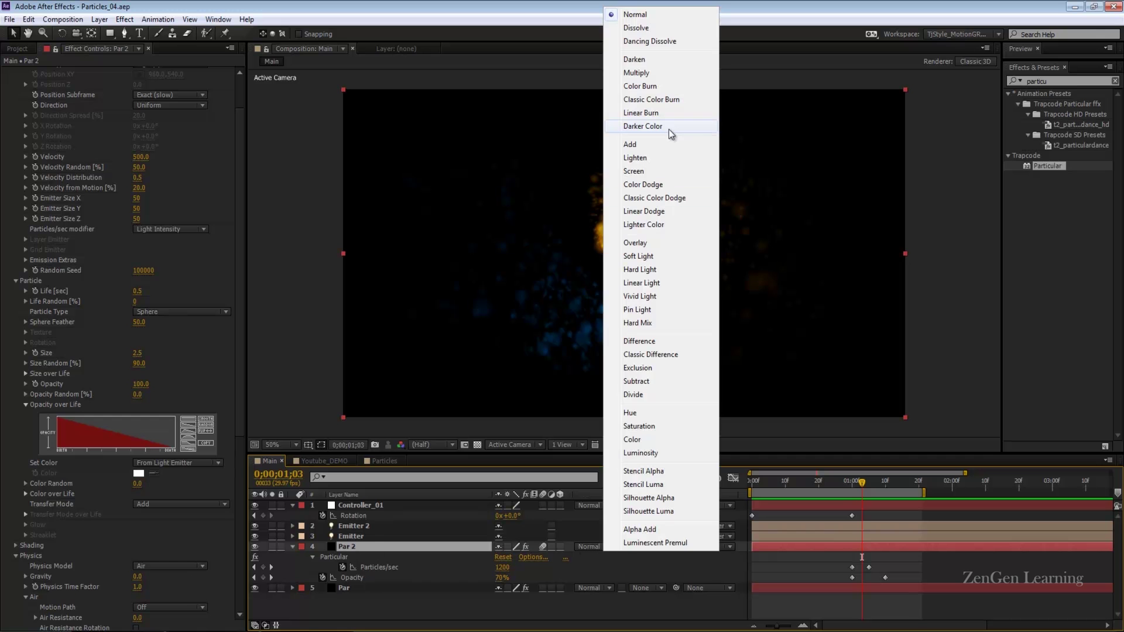
{"action": "left_click", "coordinate": [637, 147]}
{"action": "key", "text": "period"}
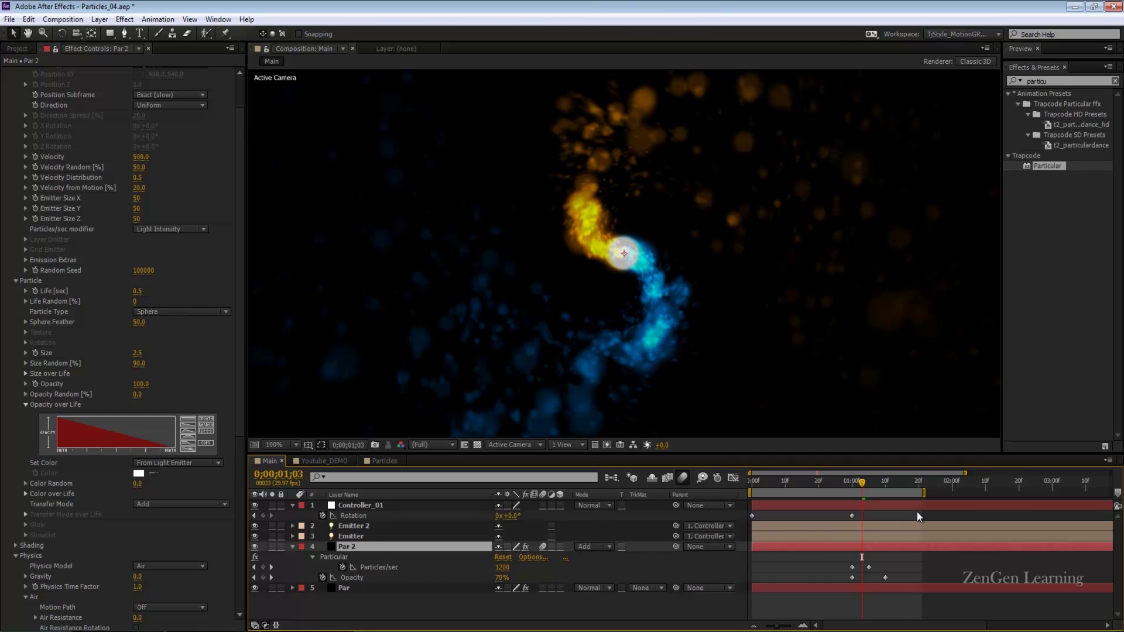
{"action": "left_click_drag", "start_coordinate": [861, 482], "coordinate": [843, 481]}
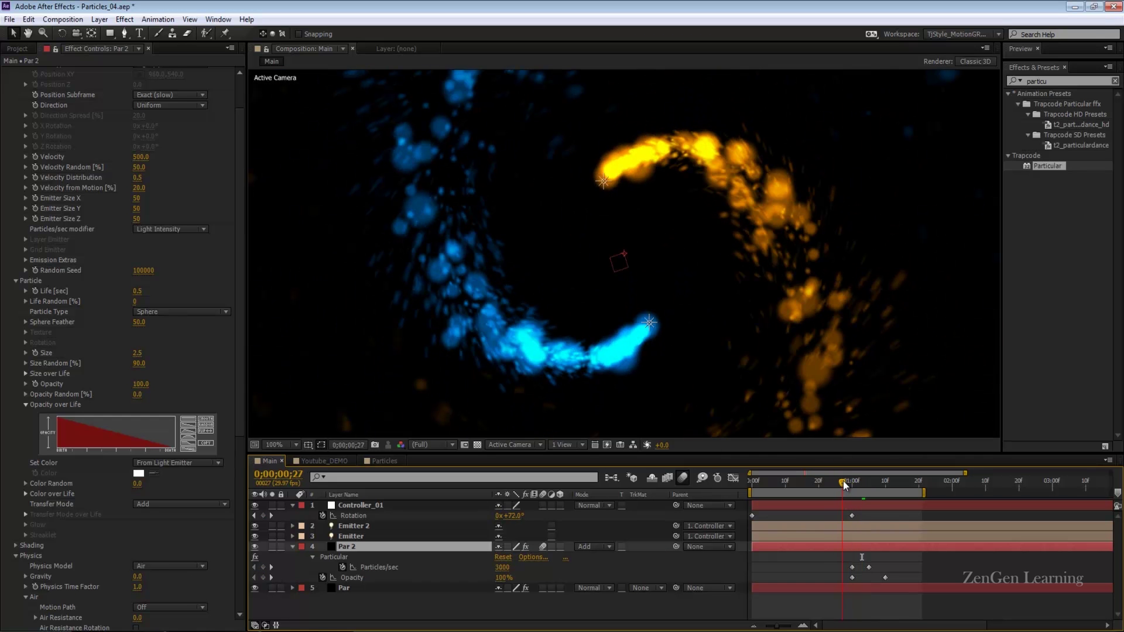
Switch Par 2's blending mode to Normal for comparison, then restore it to Add
{"action": "left_click", "coordinate": [593, 547]}
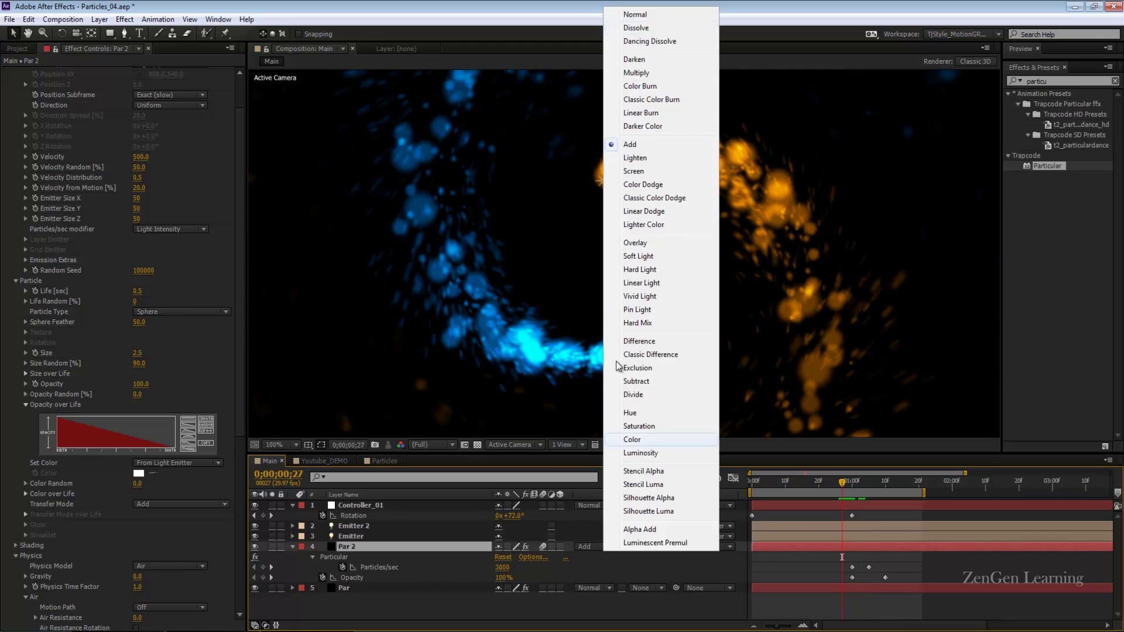
{"action": "left_click", "coordinate": [666, 15]}
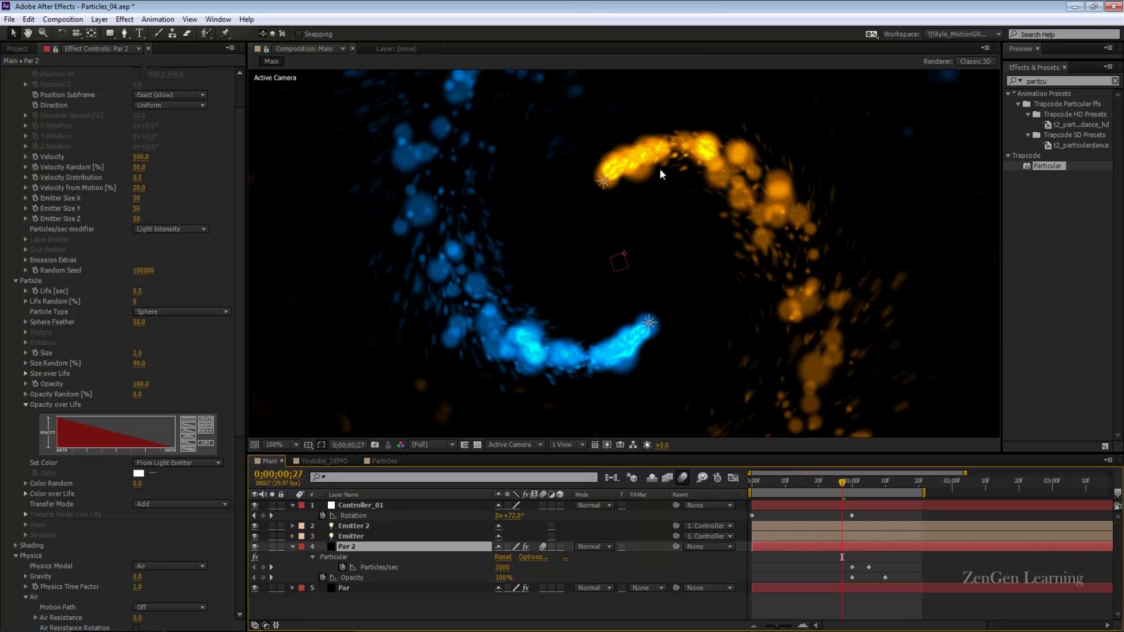
{"action": "left_click", "coordinate": [596, 546]}
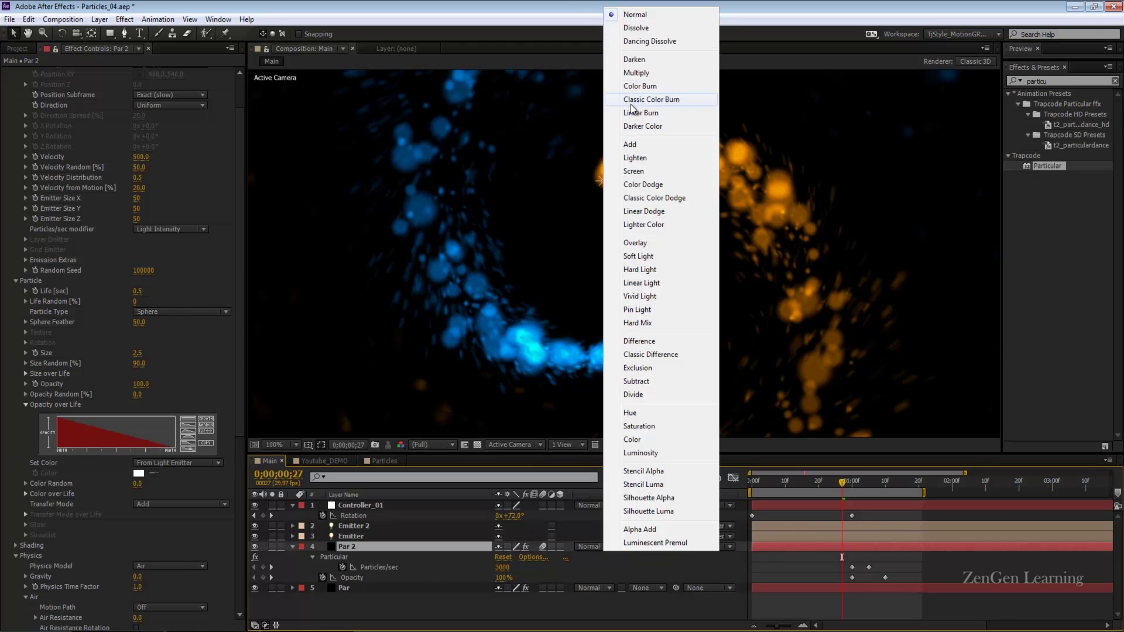
{"action": "left_click", "coordinate": [633, 146]}
{"action": "key", "text": "comma"}
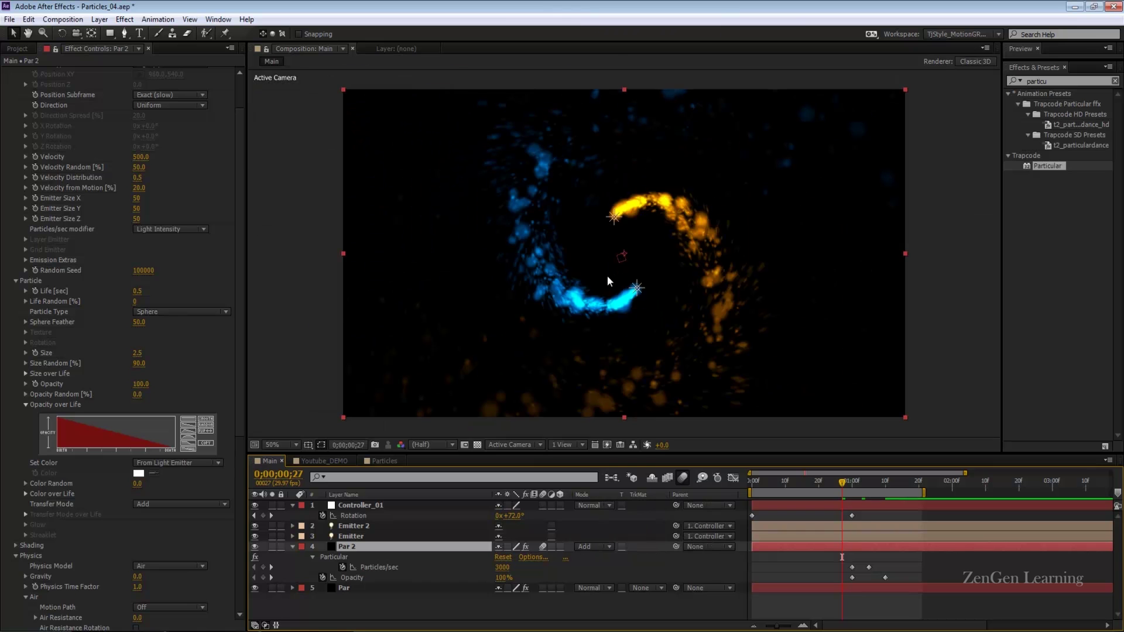
Check the blended particles at 0;00;01;00 and preview the Main animation
{"action": "scroll", "coordinate": [205, 348], "scroll_direction": "down", "scroll_amount": 10}
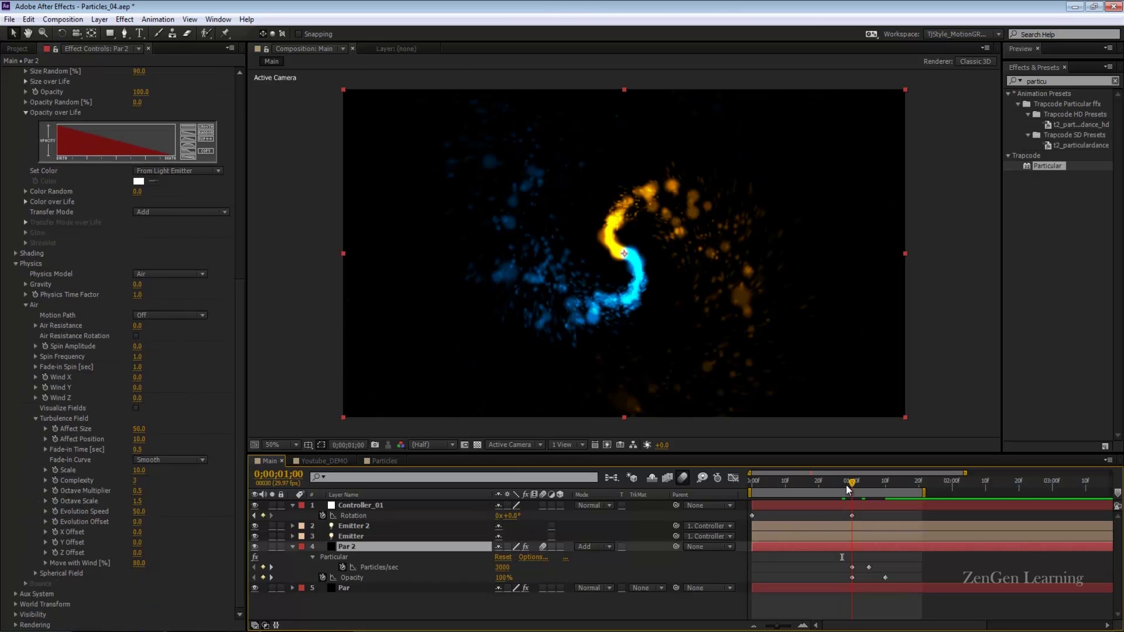
{"action": "left_click", "coordinate": [851, 483]}
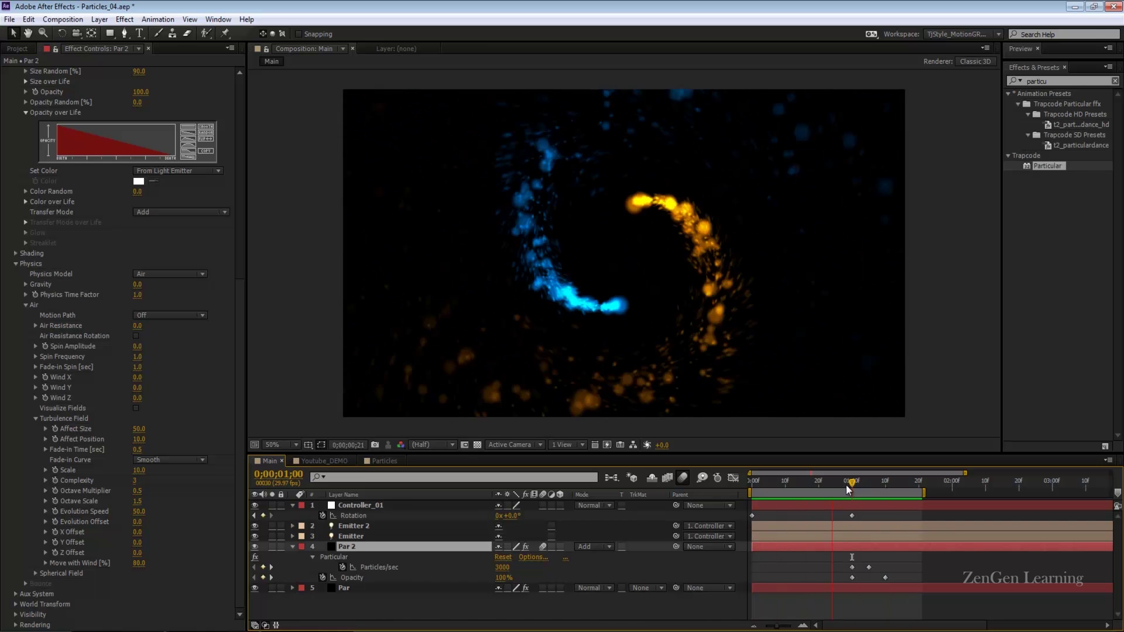
{"action": "left_click", "coordinate": [596, 612]}
Reveal Controller_01's Scale beside its Rotation and apply Easy Ease to both properties' keyframes at 0;00;01;00
{"action": "left_click", "coordinate": [368, 514]}
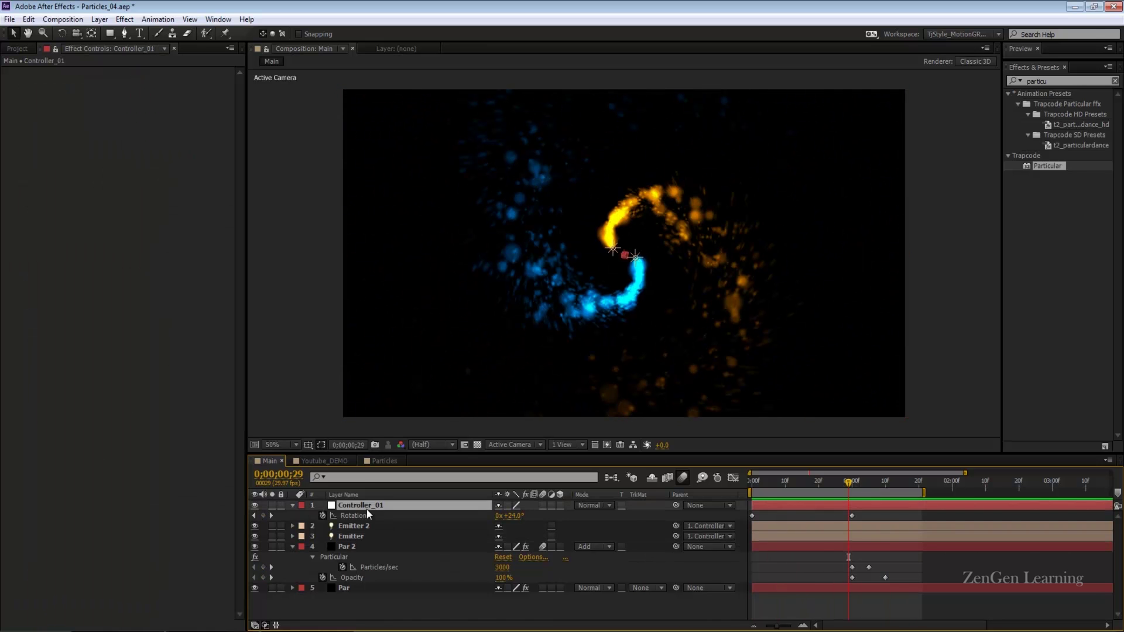
{"action": "key", "text": "shift+s"}
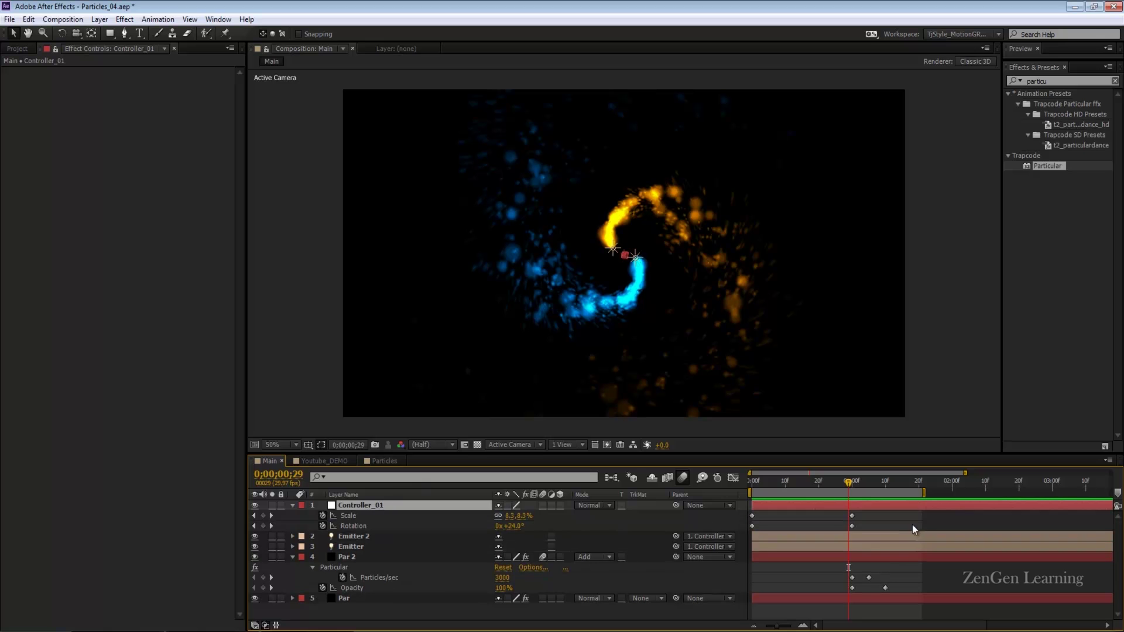
{"action": "left_click_drag", "start_coordinate": [874, 516], "coordinate": [831, 528]}
{"action": "right_click", "coordinate": [853, 525]}
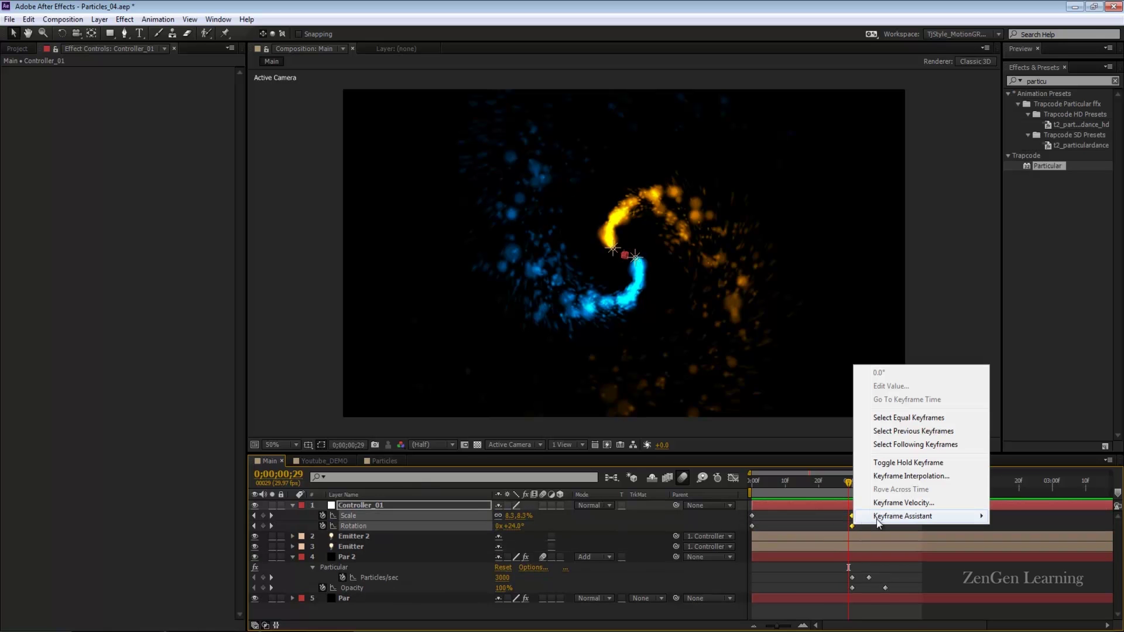
{"action": "mouse_move", "coordinate": [868, 522]}
{"action": "left_click", "coordinate": [728, 544]}
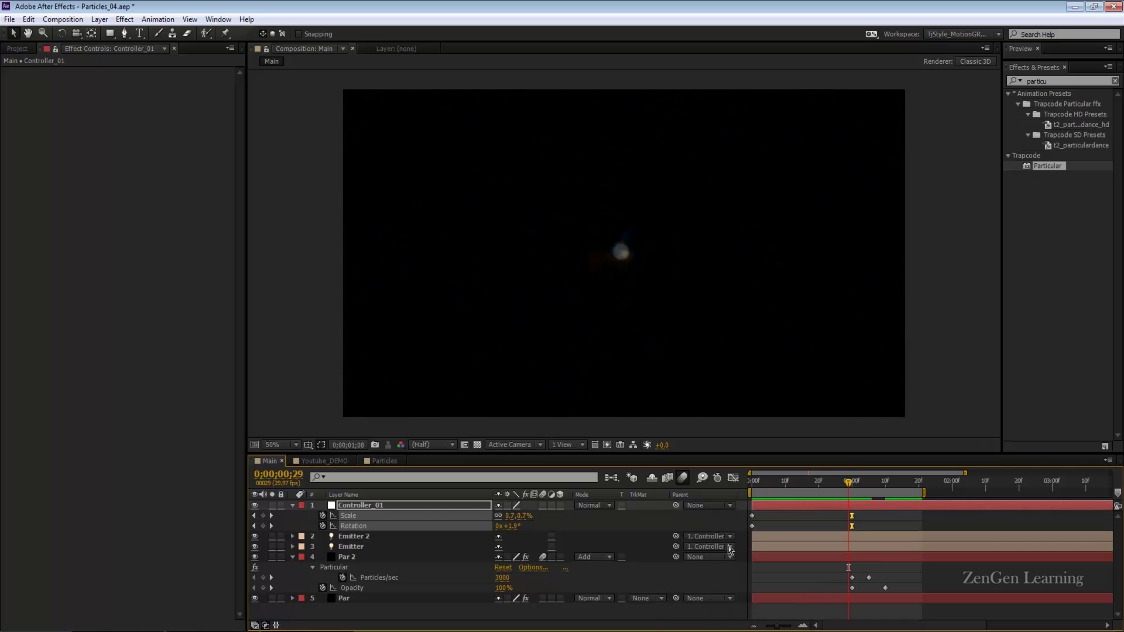
Stop the preview and examine the particles meeting at the composition's centre at 0;00;01;00
{"action": "key", "text": "space"}
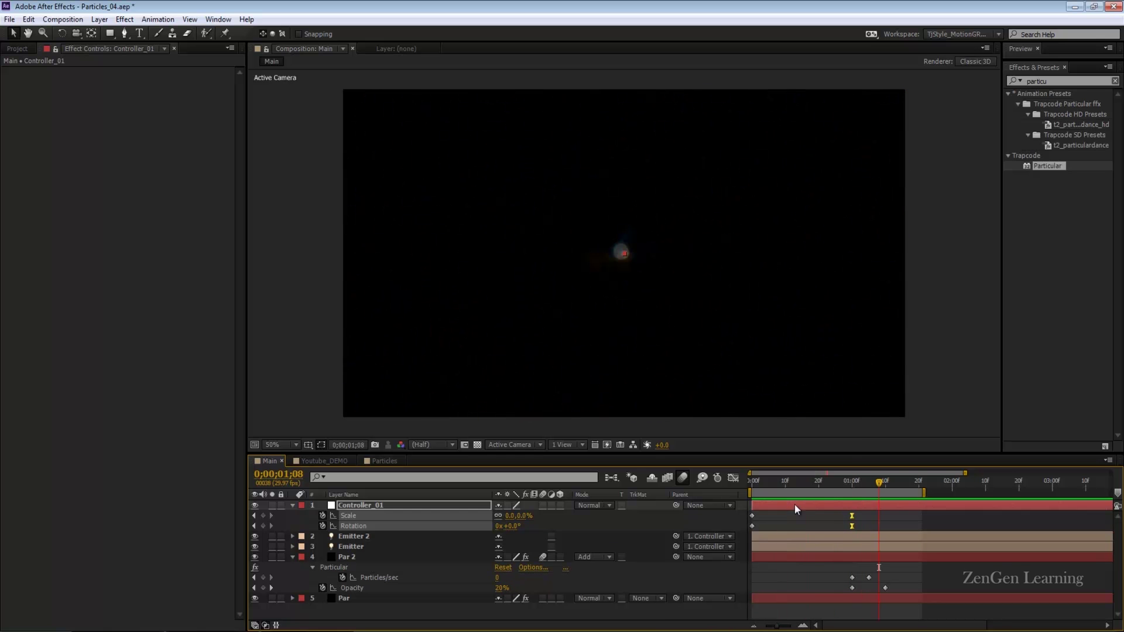
{"action": "left_click", "coordinate": [852, 483]}
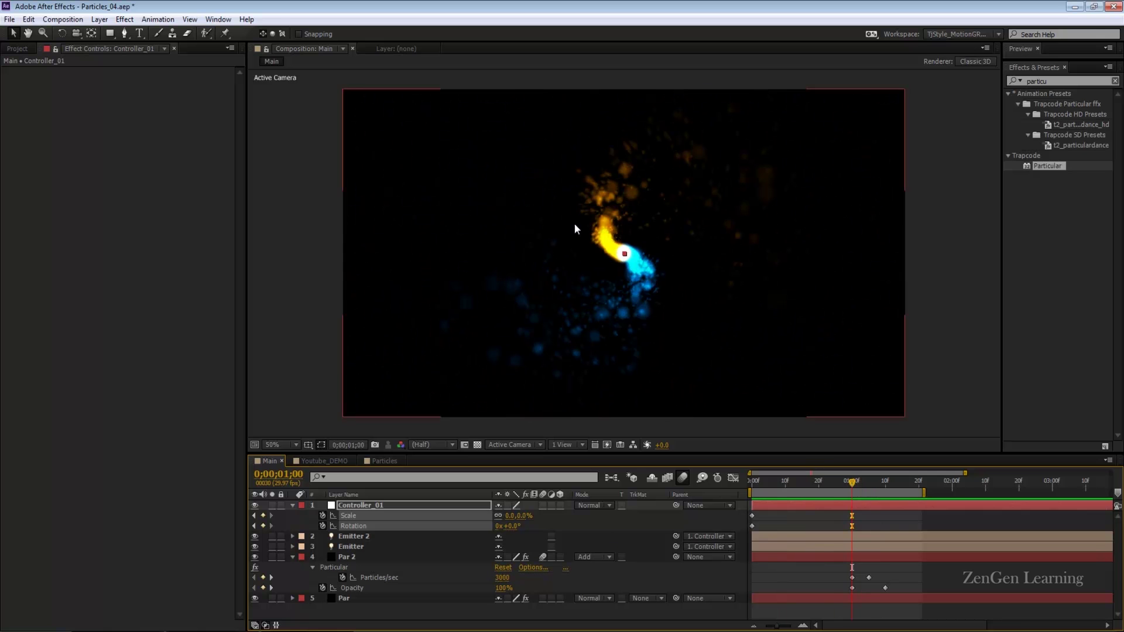
{"action": "scroll", "coordinate": [626, 250], "scroll_direction": "up", "scroll_amount": 2}
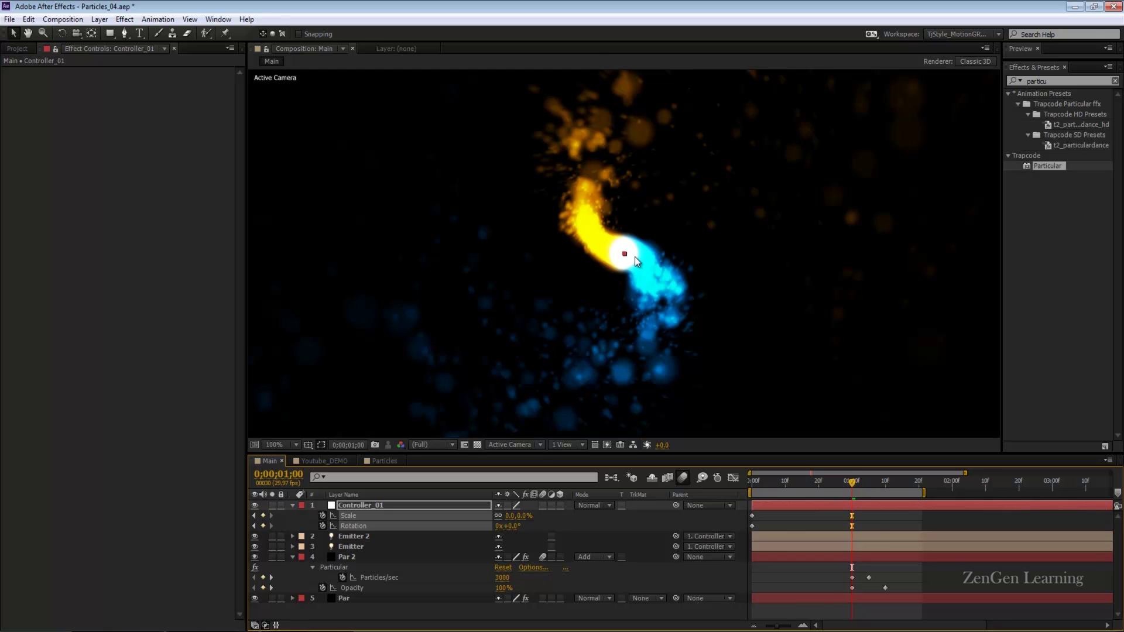
{"action": "scroll", "coordinate": [634, 256], "scroll_direction": "down", "scroll_amount": 2}
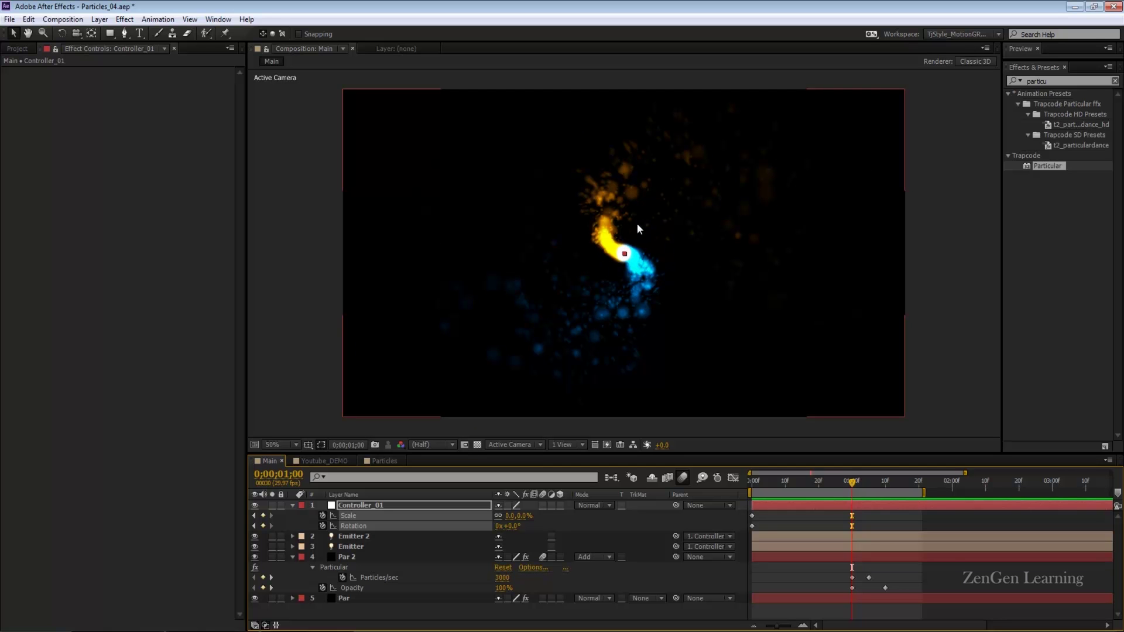
Collapse the expanded Controller_01 and Par 2 layer properties and preview the complete Main animation
{"action": "left_click", "coordinate": [292, 506]}
{"action": "left_click", "coordinate": [293, 536]}
{"action": "left_click", "coordinate": [401, 595]}
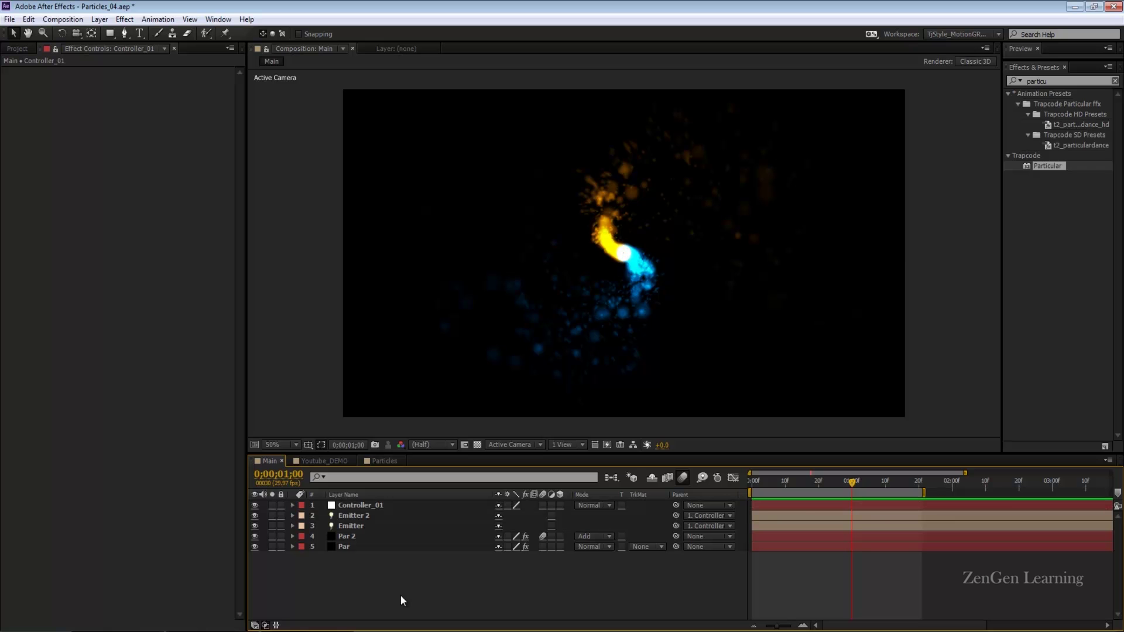
{"action": "key", "text": "space"}
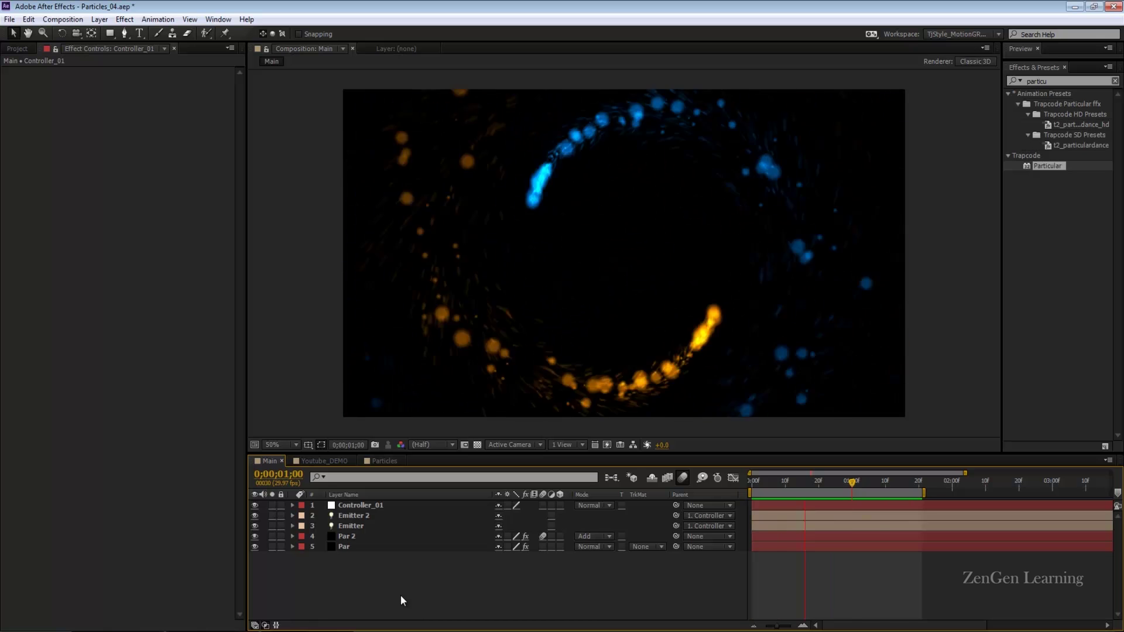
{"action": "key", "text": "space"}
In the Particles composition, solo the uppermost Par layer and preview its ribbon-like particles
{"action": "left_click", "coordinate": [384, 462]}
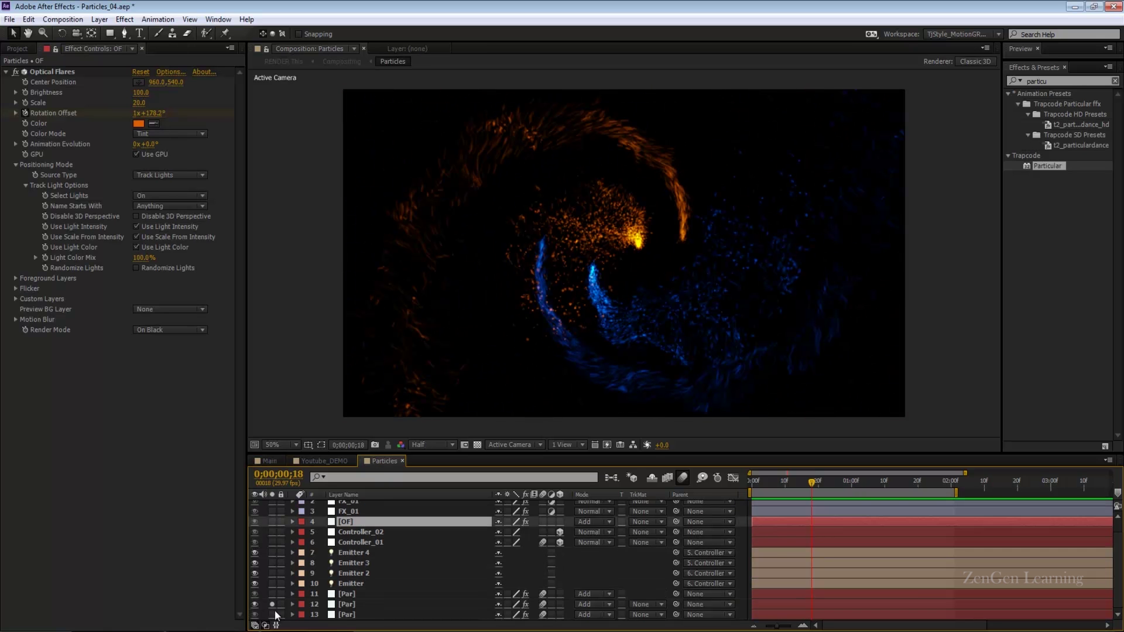
{"action": "key", "text": "space"}
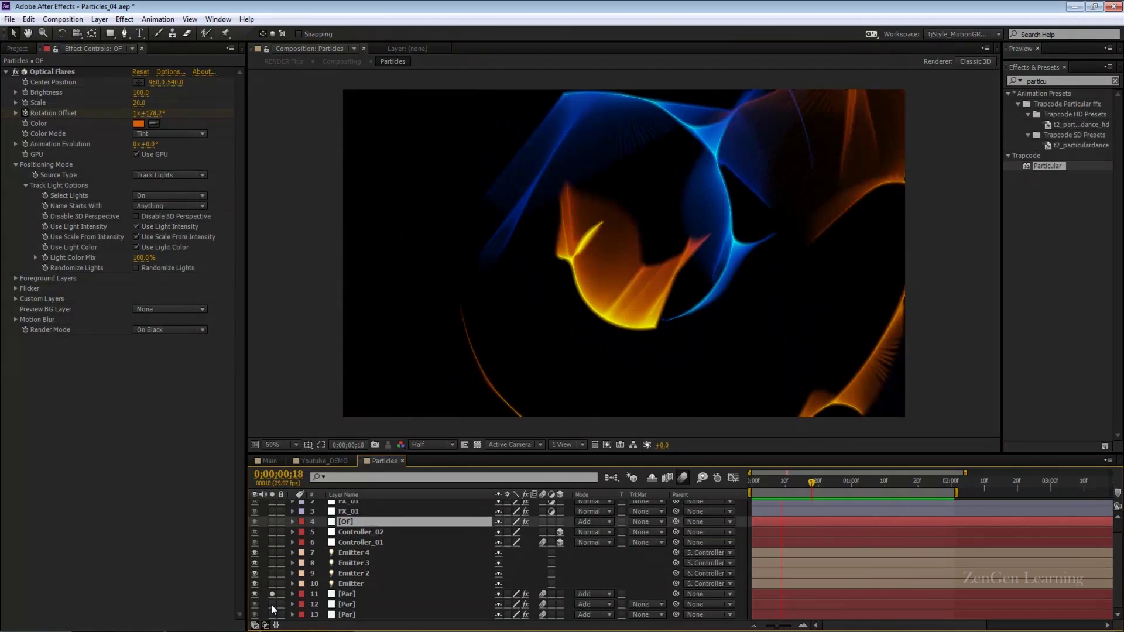
{"action": "key", "text": "space"}
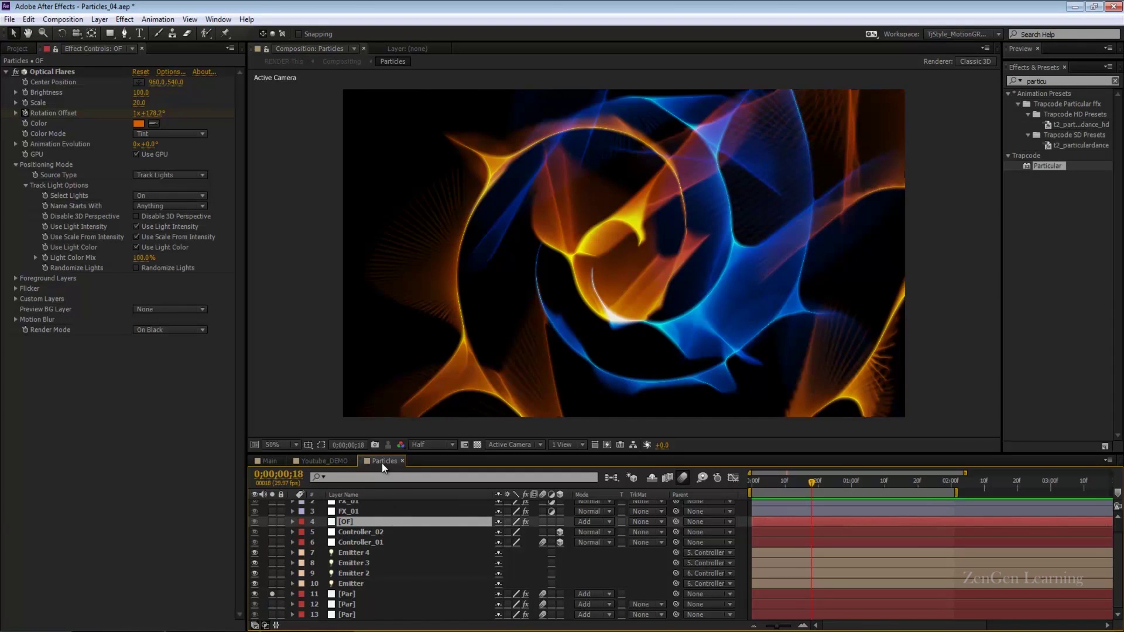
In the Youtube_DEMO composition, solo the PAR_SMALL Details 2 layer and preview its particle strands
{"action": "key", "text": "shift+comma"}
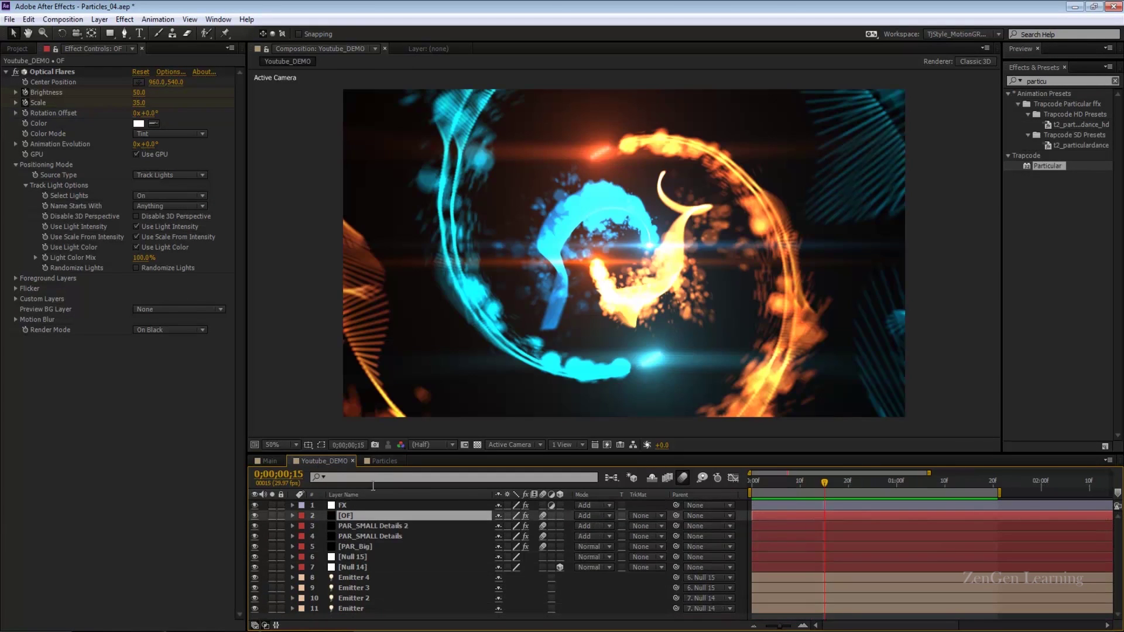
{"action": "left_click", "coordinate": [357, 529]}
{"action": "left_click", "coordinate": [273, 525]}
{"action": "key", "text": "space"}
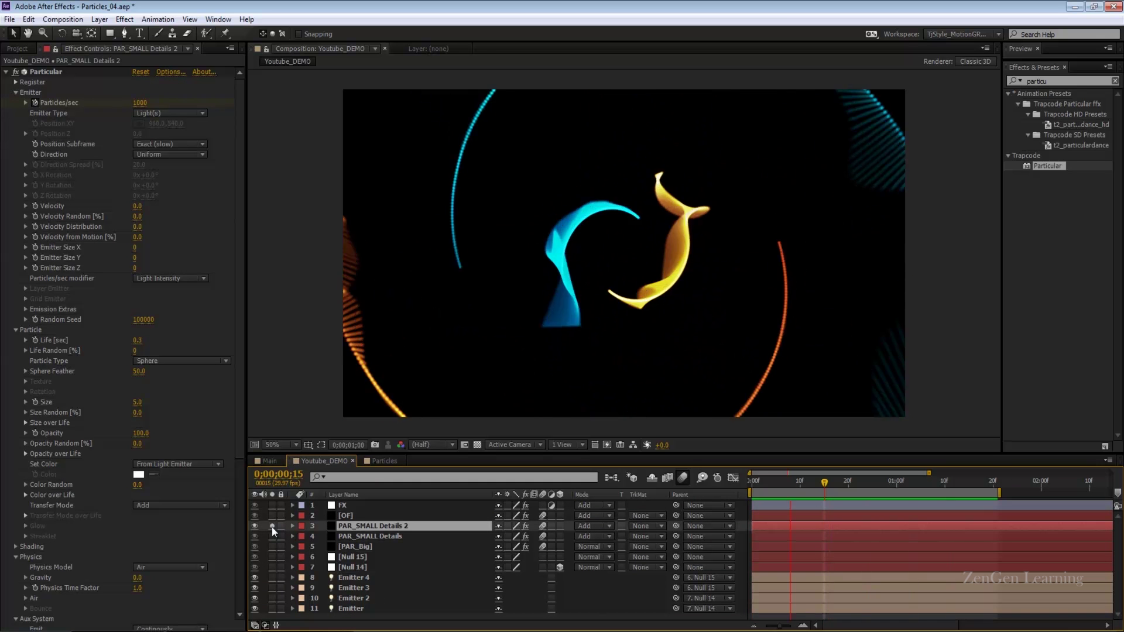
{"action": "key", "text": "space"}
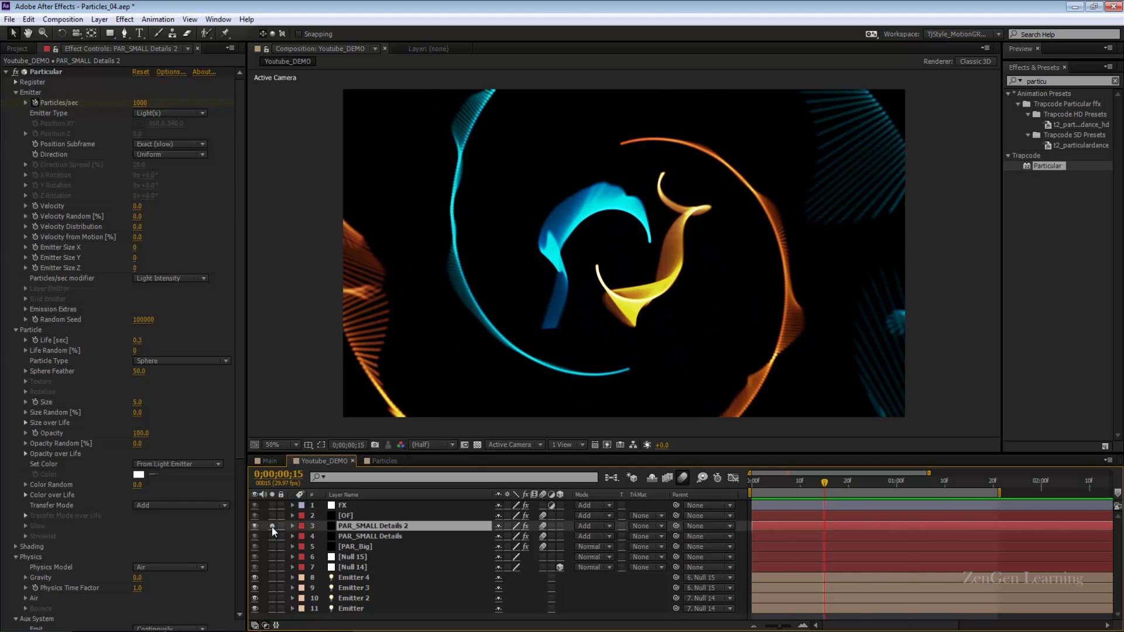